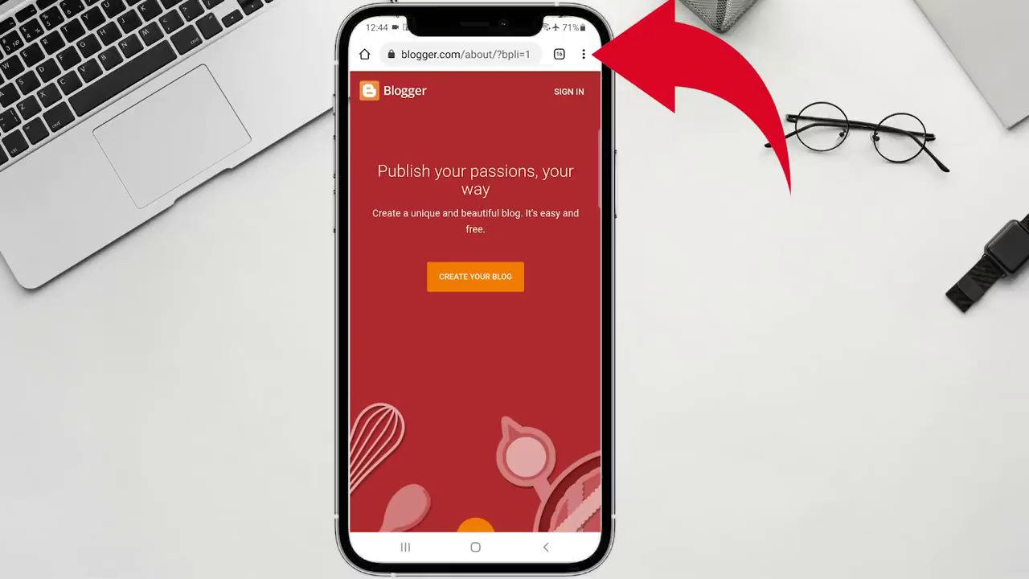
Switch the Blogger page in the phone's browser to the desktop version of the site
{"action": "left_click", "coordinate": [583, 54]}
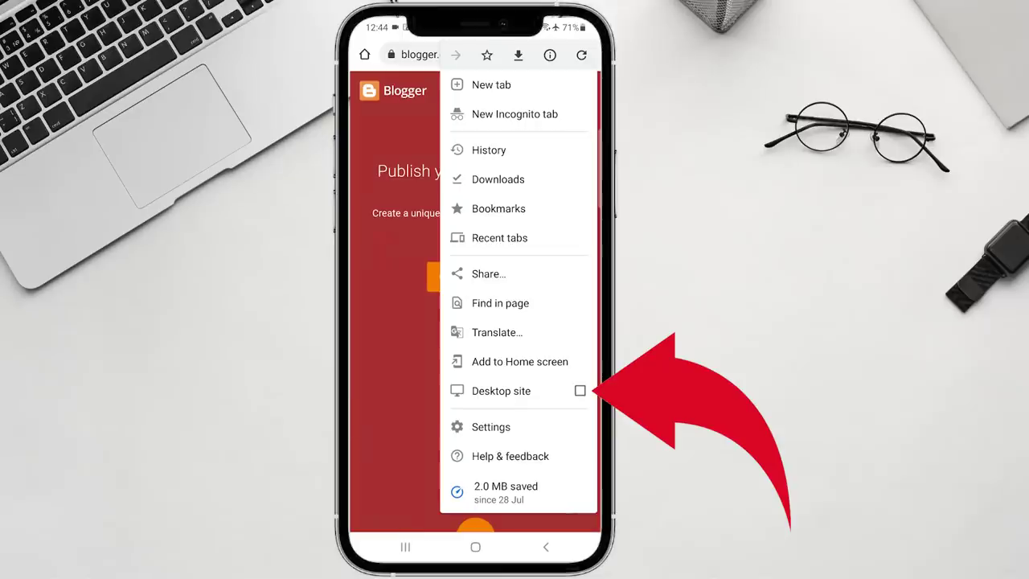
{"action": "left_click", "coordinate": [580, 390]}
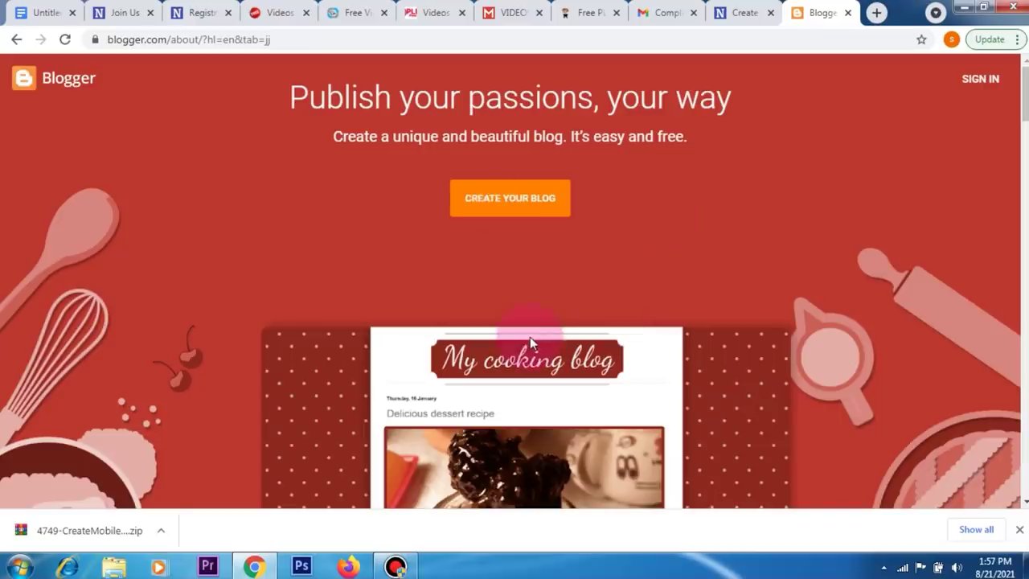
Start creating a new blog on Blogger and sign in with the first listed Google account
{"action": "left_click", "coordinate": [528, 208]}
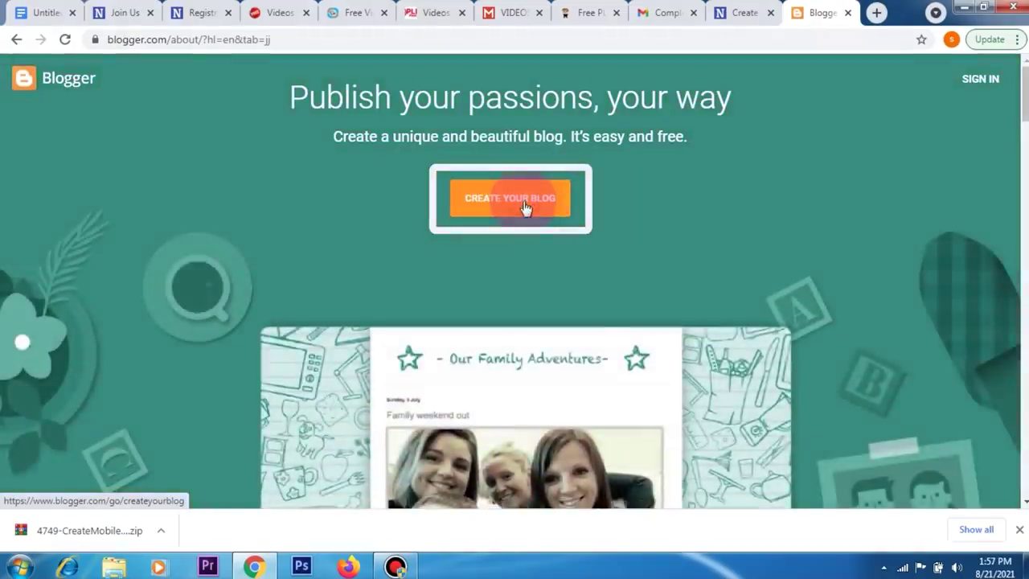
{"action": "left_click", "coordinate": [604, 288]}
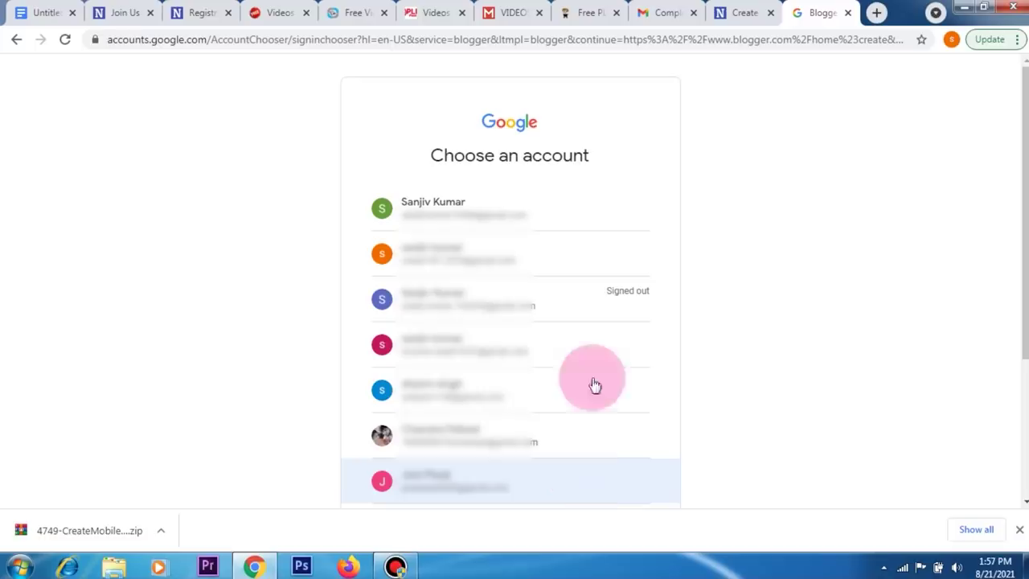
{"action": "left_click", "coordinate": [460, 206]}
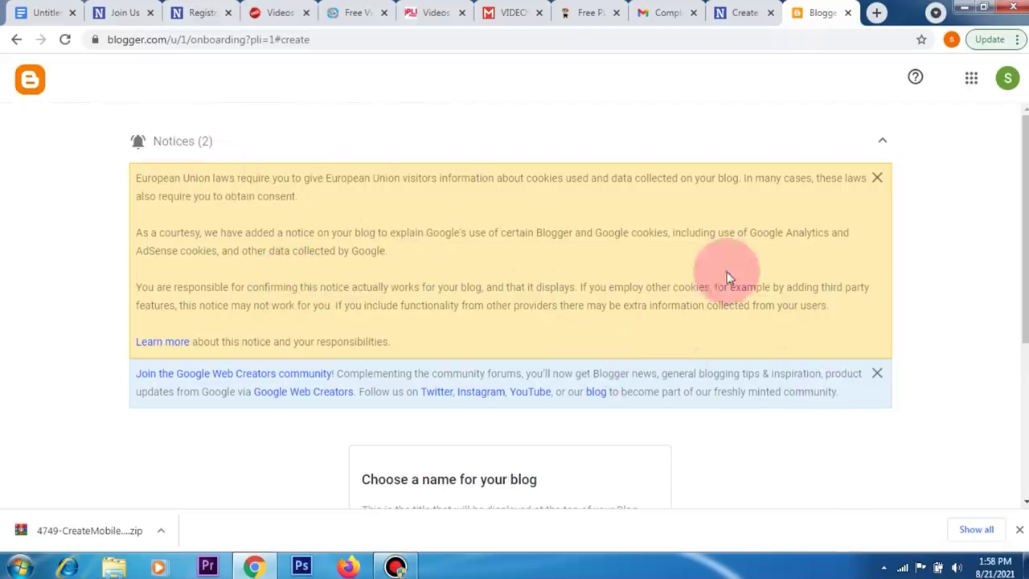
Name the blog "Free Affiliate marketing course" and continue to the URL choice
{"action": "scroll", "coordinate": [703, 324], "scroll_direction": "down", "scroll_amount": 2}
{"action": "scroll", "coordinate": [811, 290], "scroll_direction": "down", "scroll_amount": 2}
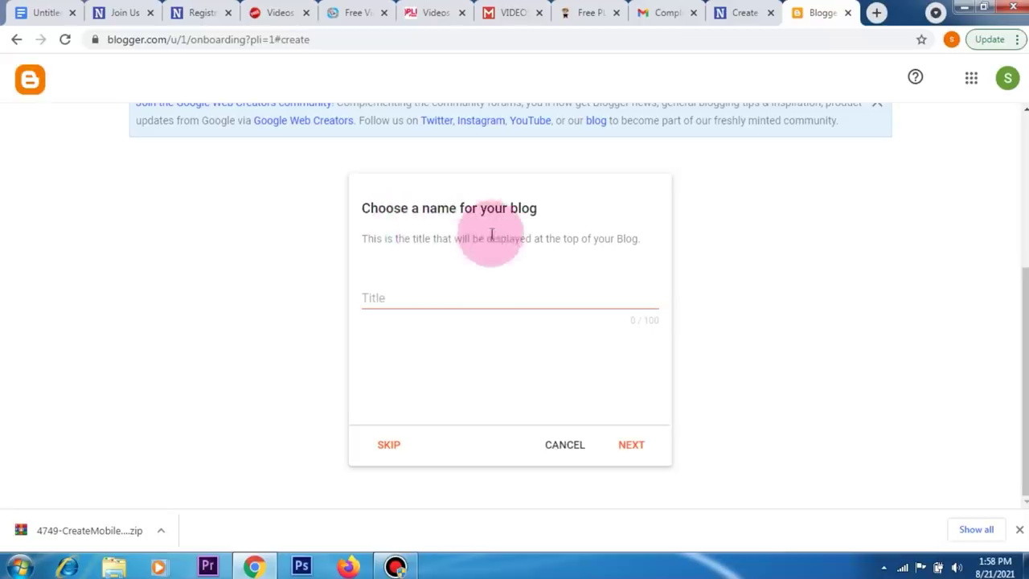
{"action": "left_click", "coordinate": [421, 300]}
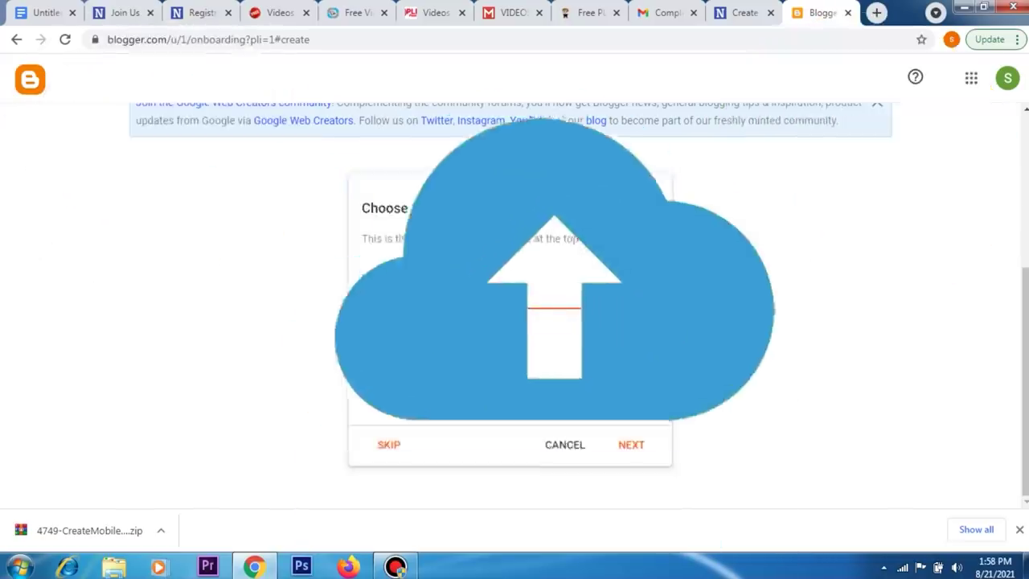
{"action": "left_click", "coordinate": [394, 291]}
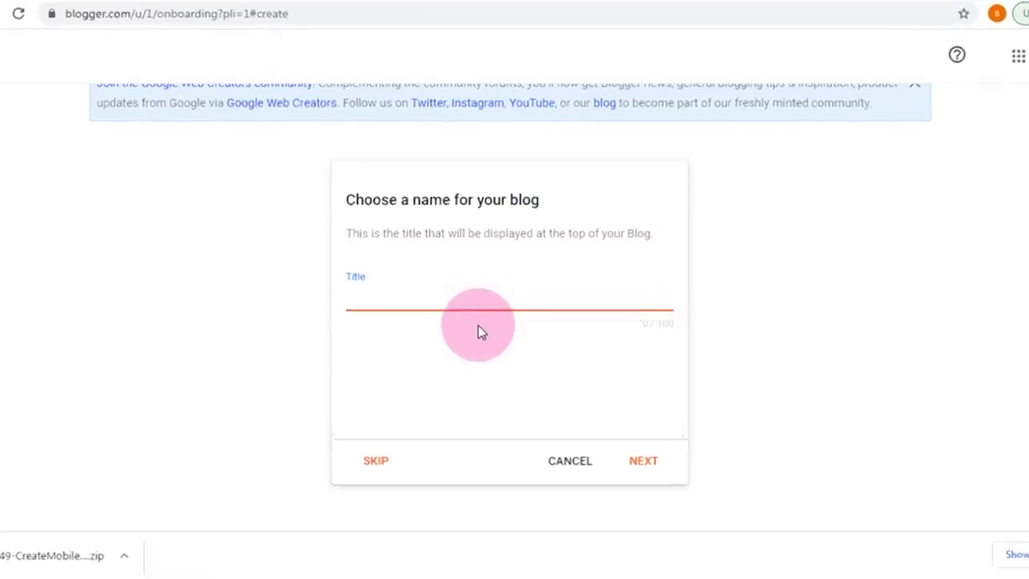
{"action": "type", "text": "Free Affil"}
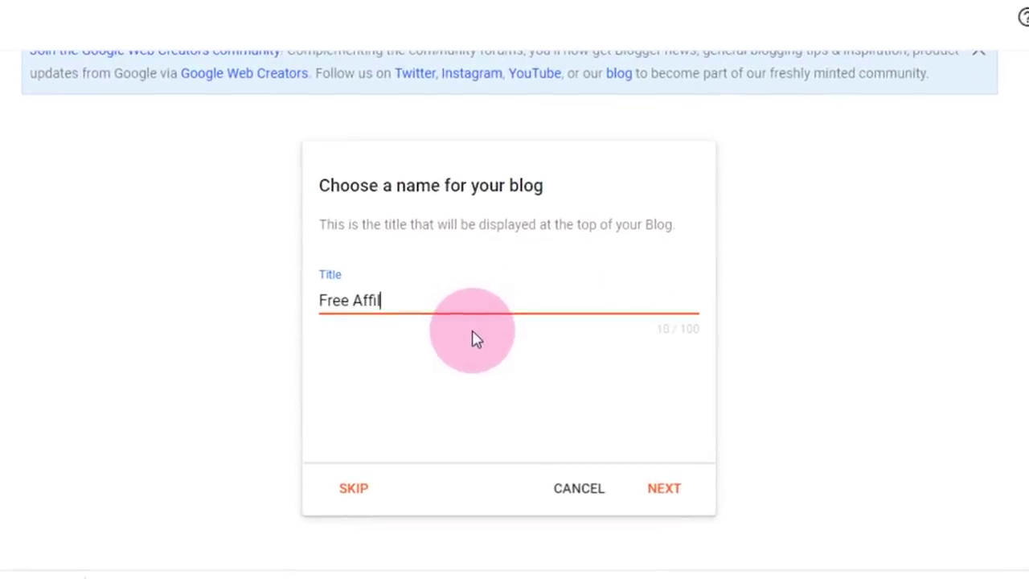
{"action": "type", "text": "iate marketing cours"}
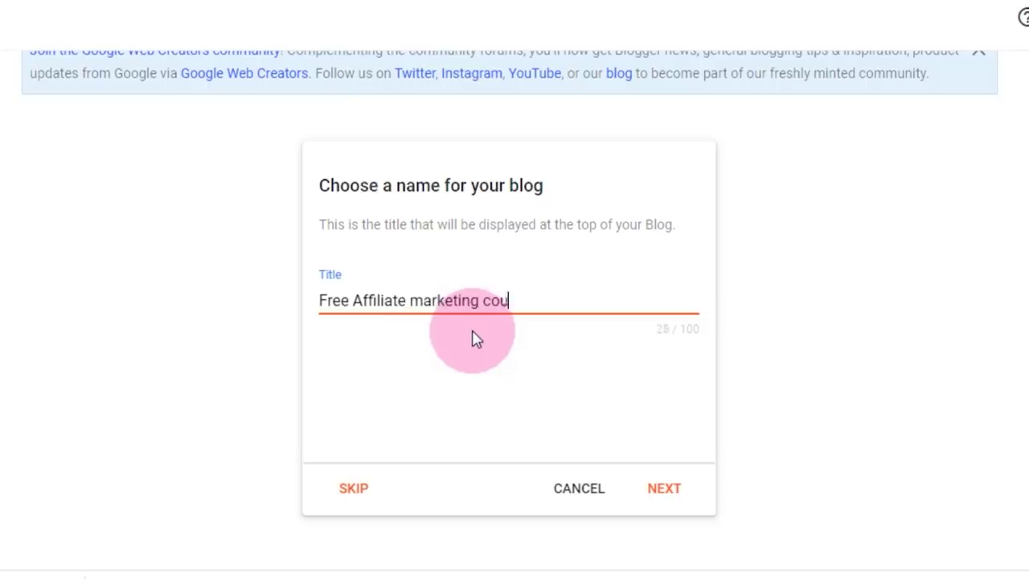
{"action": "type", "text": "e"}
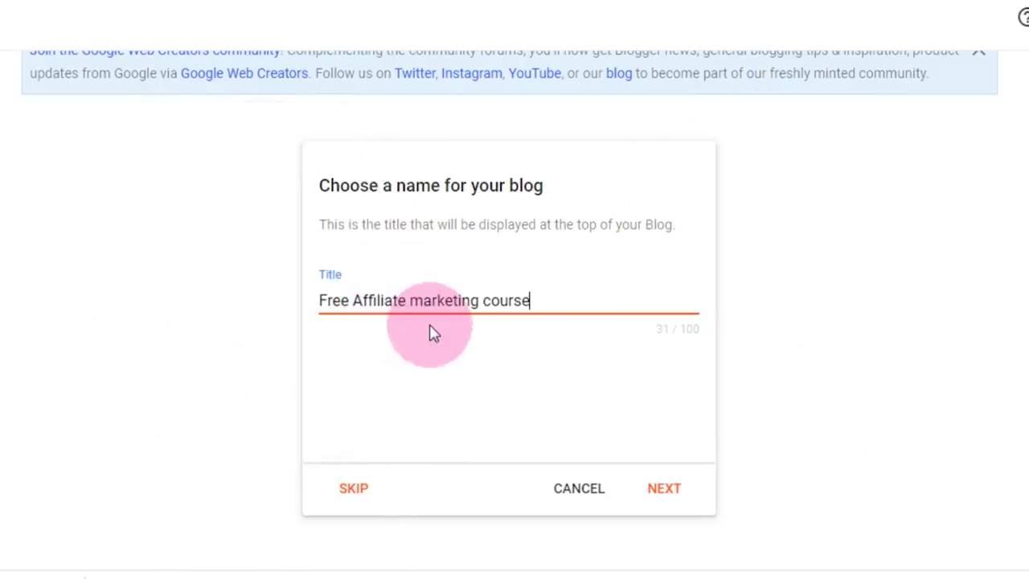
{"action": "left_click", "coordinate": [662, 499]}
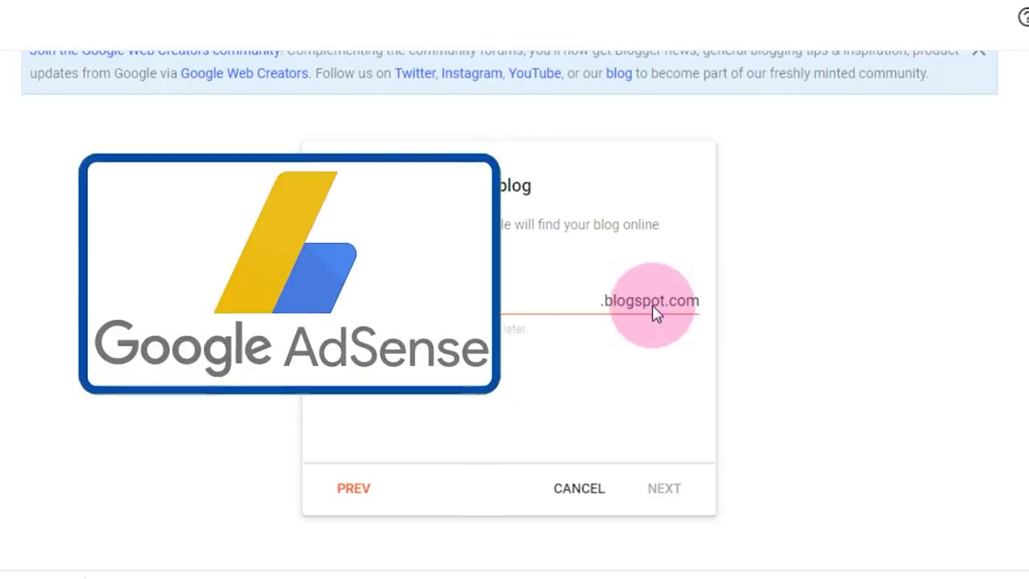
Set the blog's address to freeaffiliatecourses1947.blogspot.com and continue to the display name
{"action": "left_click", "coordinate": [344, 295]}
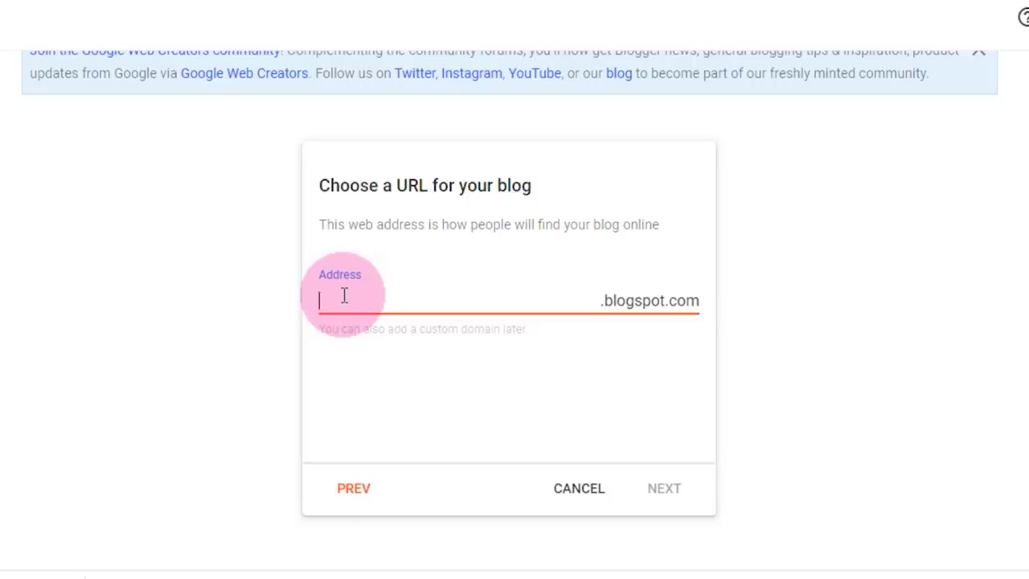
{"action": "type", "text": "freeaffiliatecourses"}
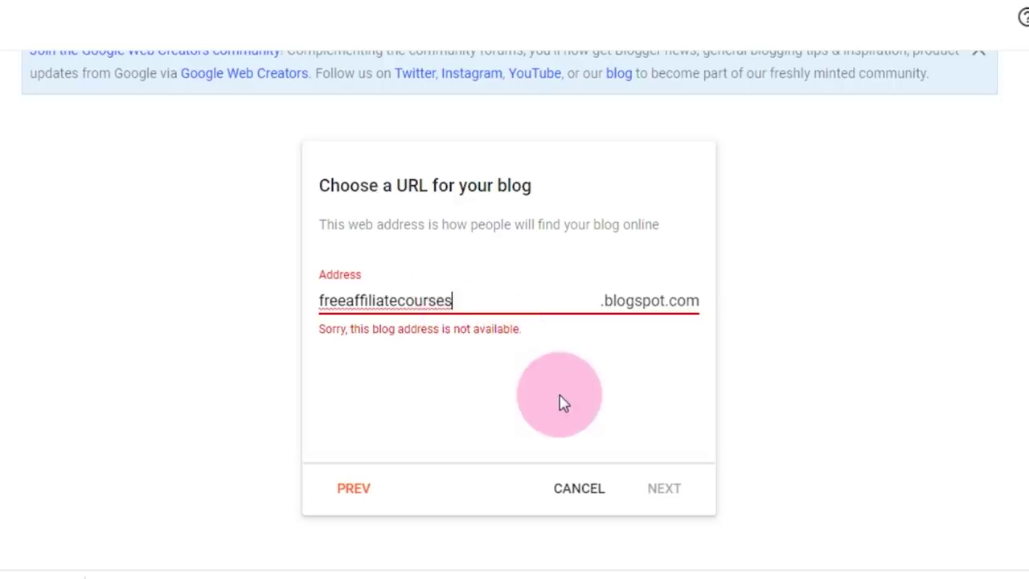
{"action": "type", "text": "19"}
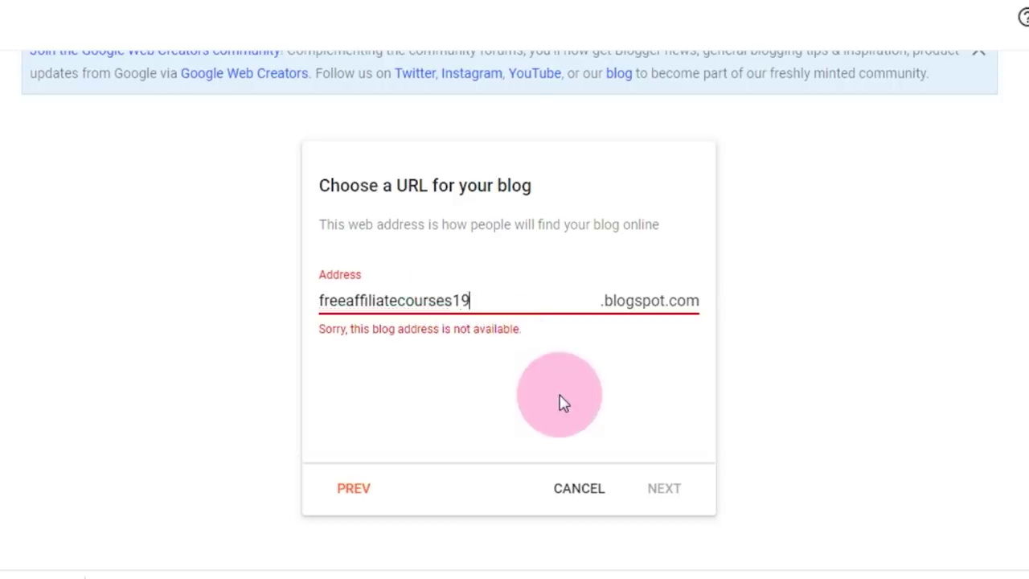
{"action": "type", "text": "47"}
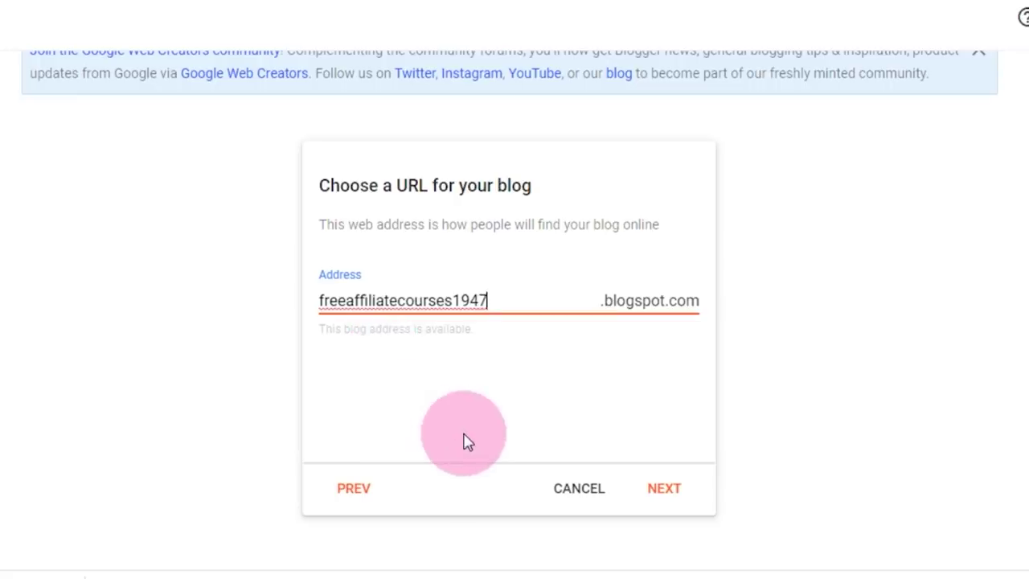
{"action": "left_click", "coordinate": [666, 488]}
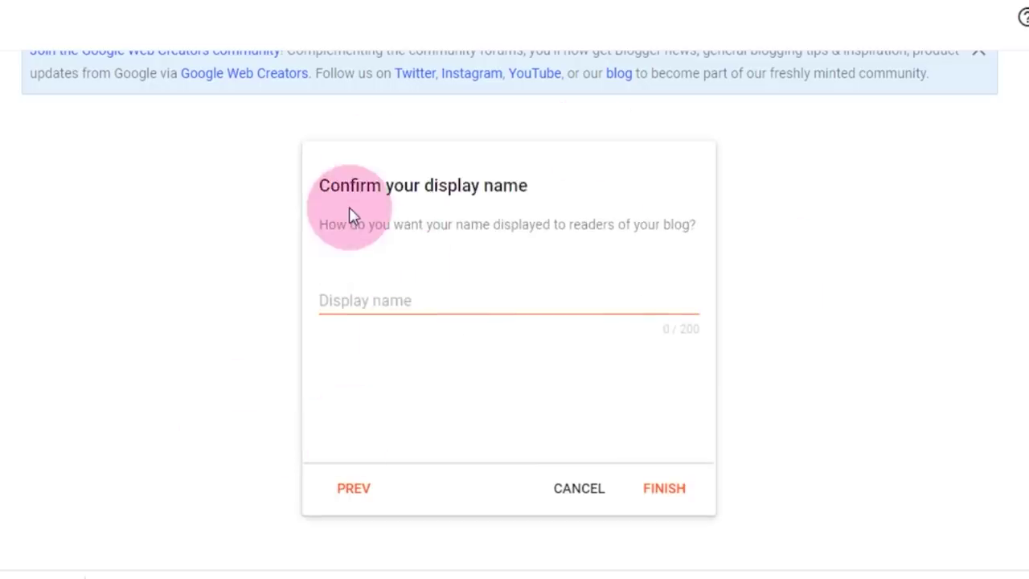
Enter "Free Affiliate Marketing courses" as the display name and finish creating the blog
{"action": "left_click", "coordinate": [338, 295]}
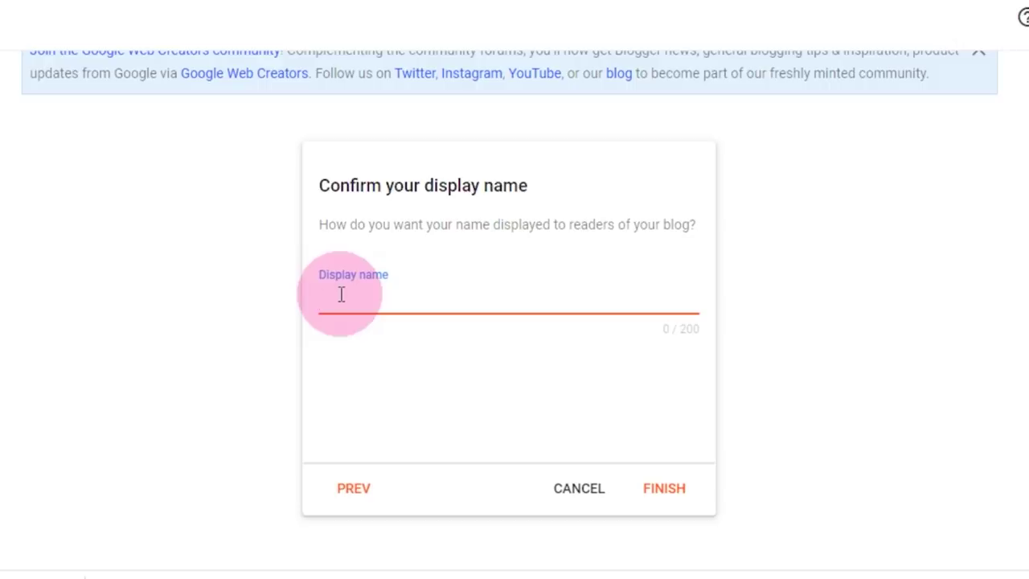
{"action": "type", "text": "Free Affiliate Marketing courses"}
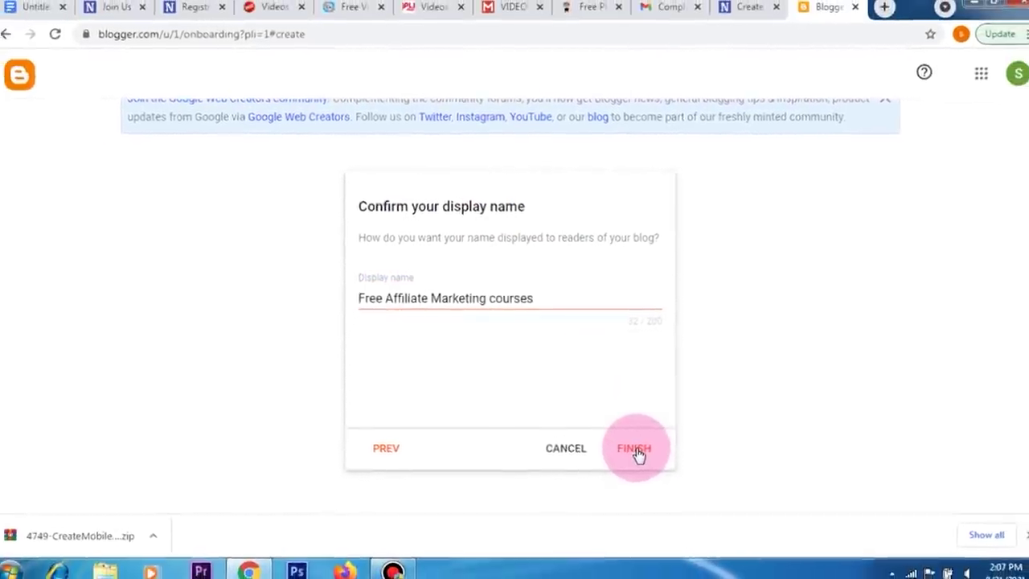
{"action": "left_click", "coordinate": [635, 450]}
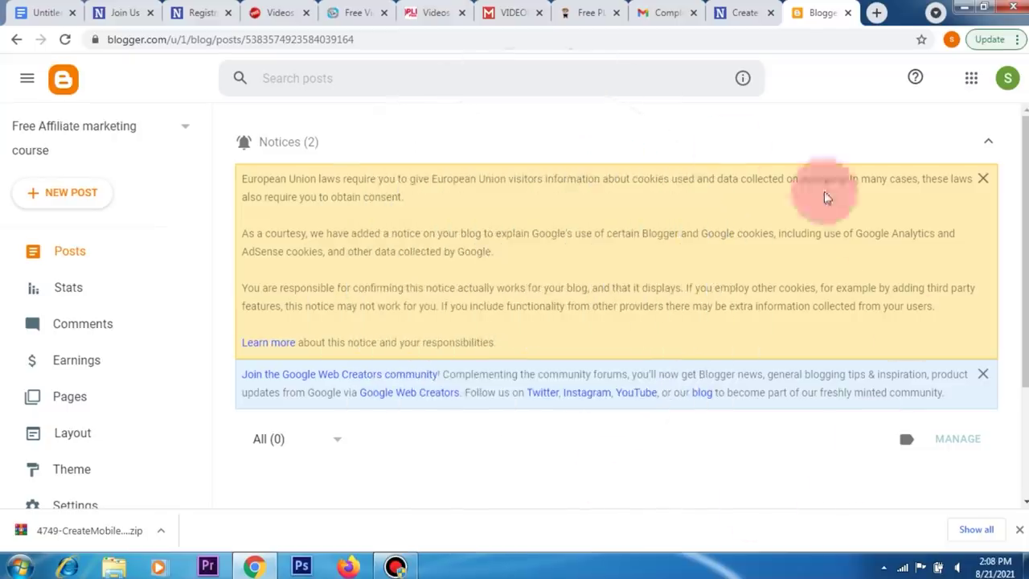
Open the settings of the new blog
{"action": "scroll", "coordinate": [306, 330], "scroll_direction": "down", "scroll_amount": 2}
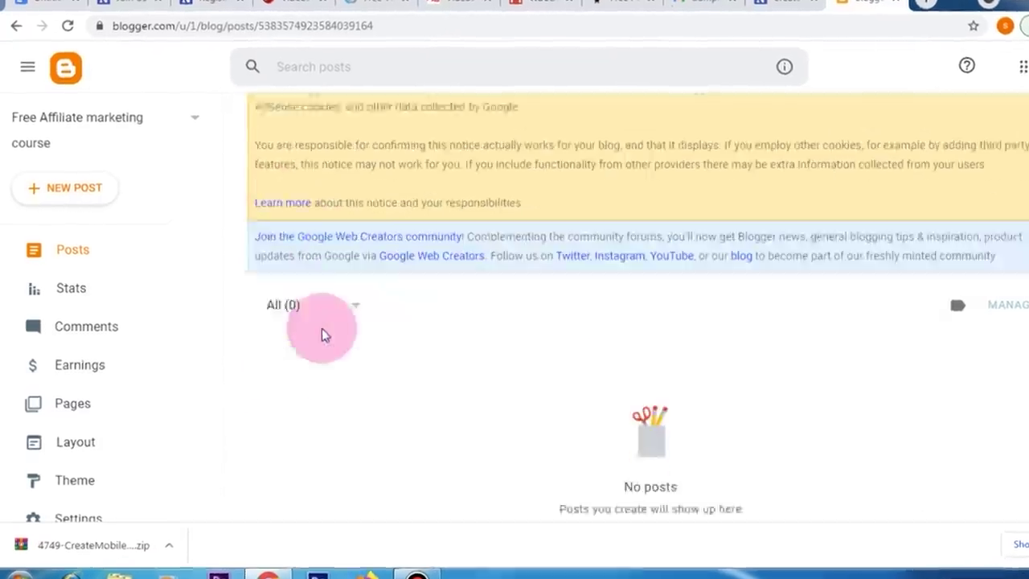
{"action": "scroll", "coordinate": [103, 413], "scroll_direction": "down", "scroll_amount": 3}
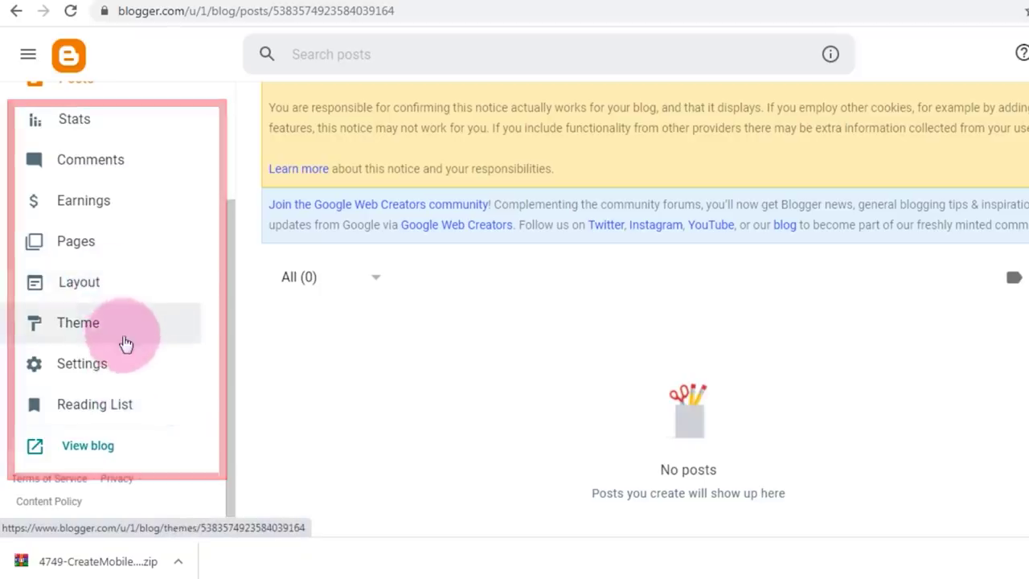
{"action": "left_click", "coordinate": [100, 372]}
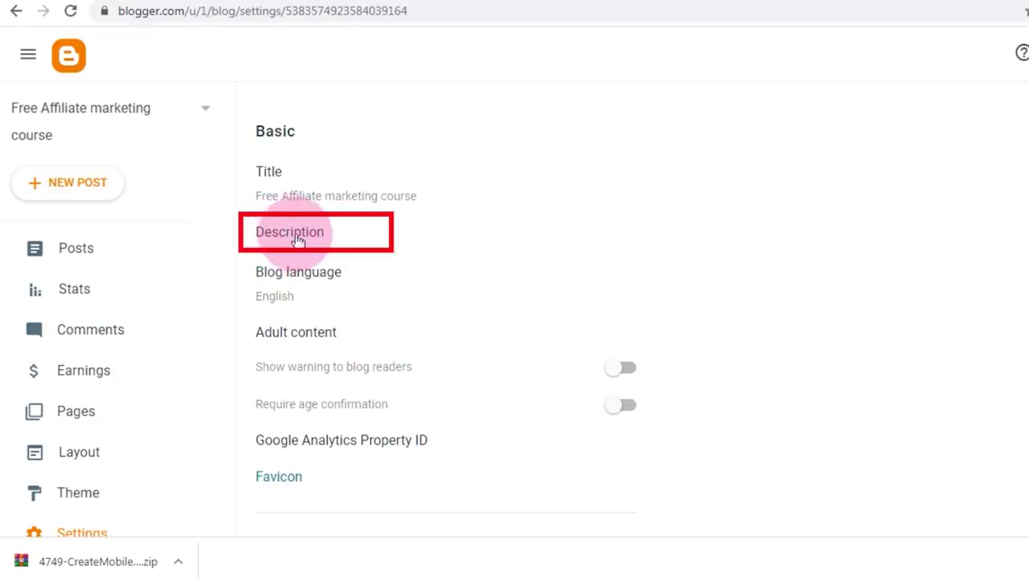
Set the blog description to "This blog contains 100% FREE, and reliable Affiliate Marketing Courses." and save it
{"action": "left_click", "coordinate": [291, 235]}
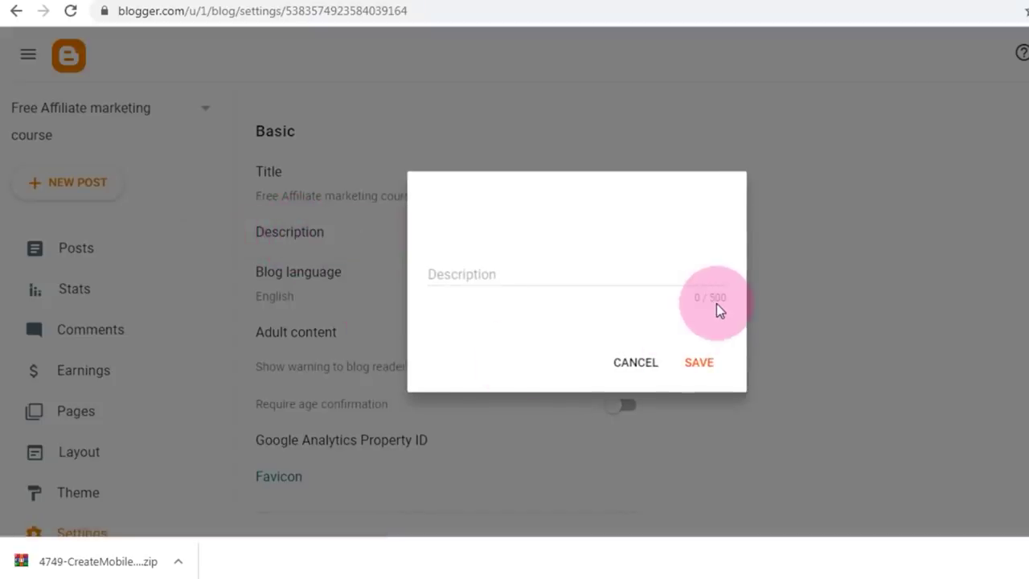
{"action": "left_click", "coordinate": [436, 273]}
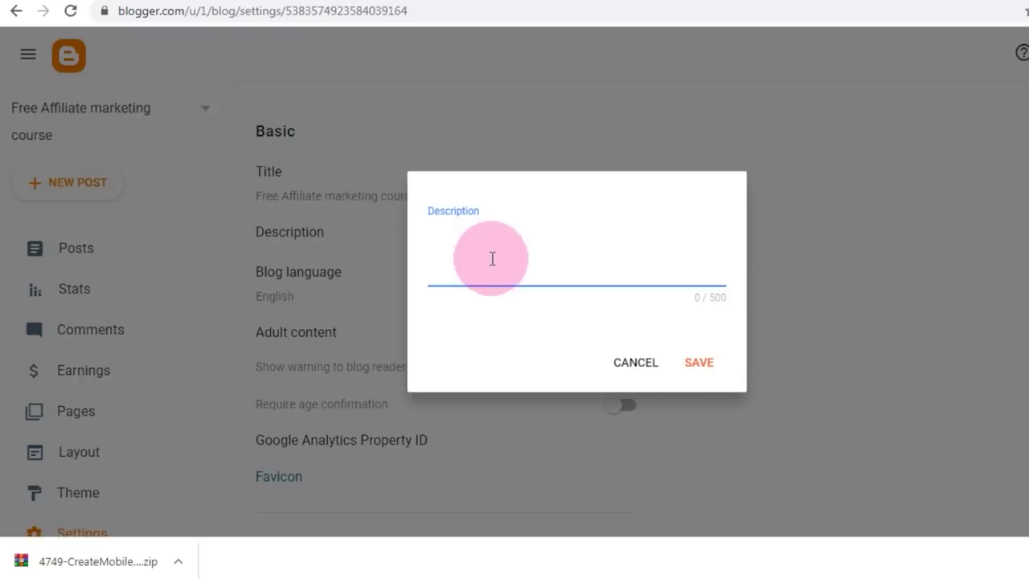
{"action": "type", "text": "Thi"}
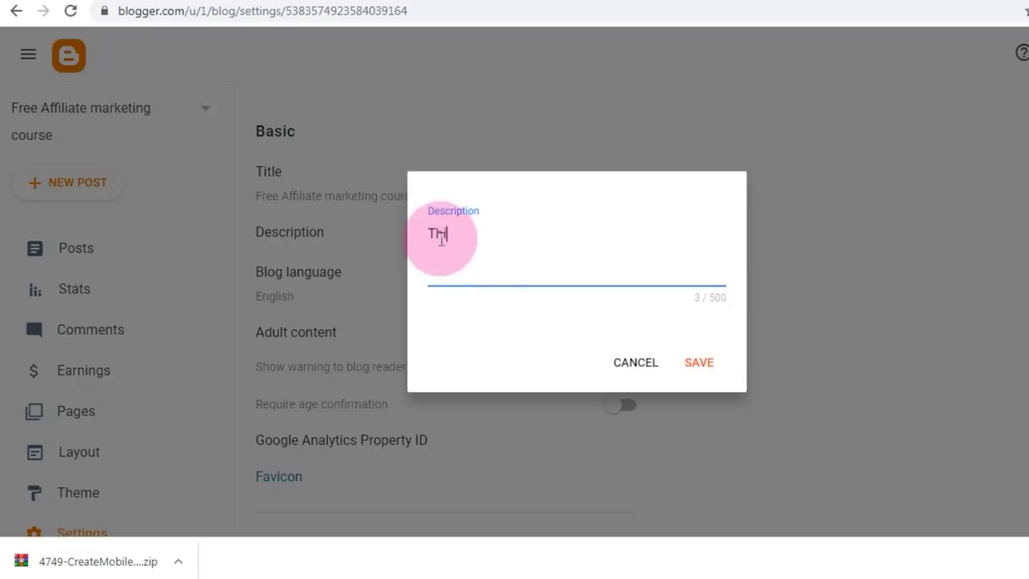
{"action": "type", "text": "s blog contains"}
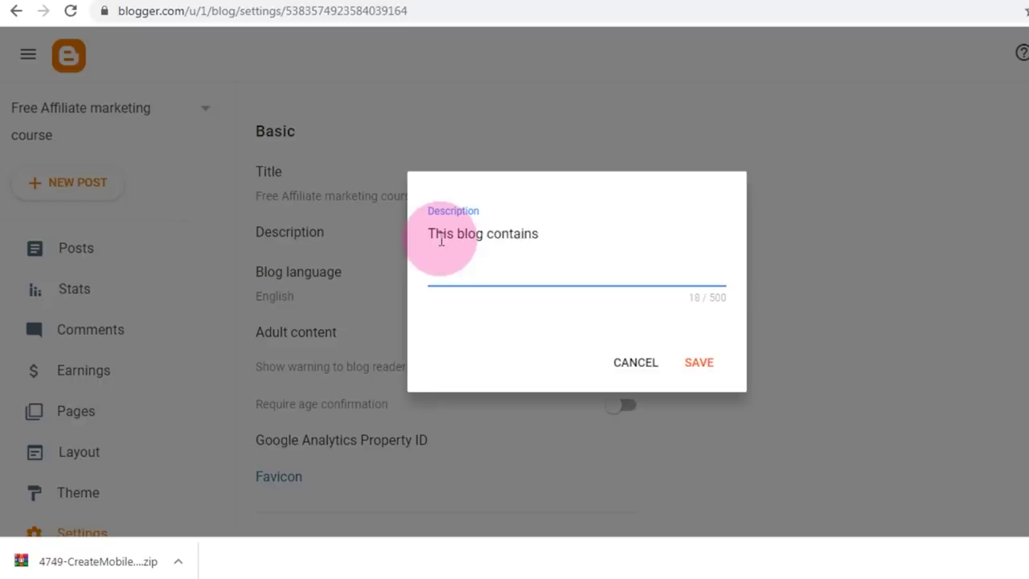
{"action": "type", "text": " 100% FREE"}
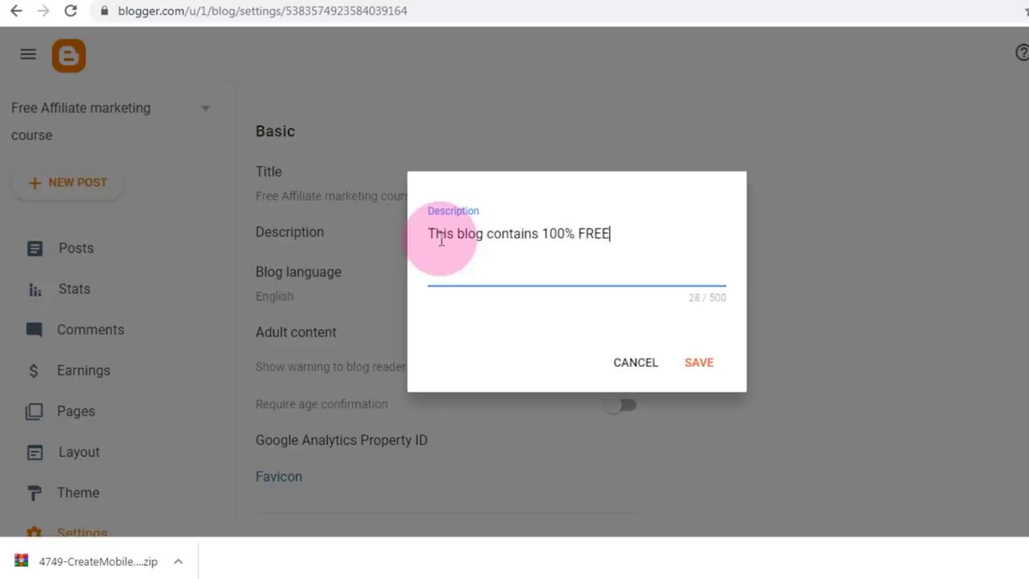
{"action": "type", "text": ", and reliable "}
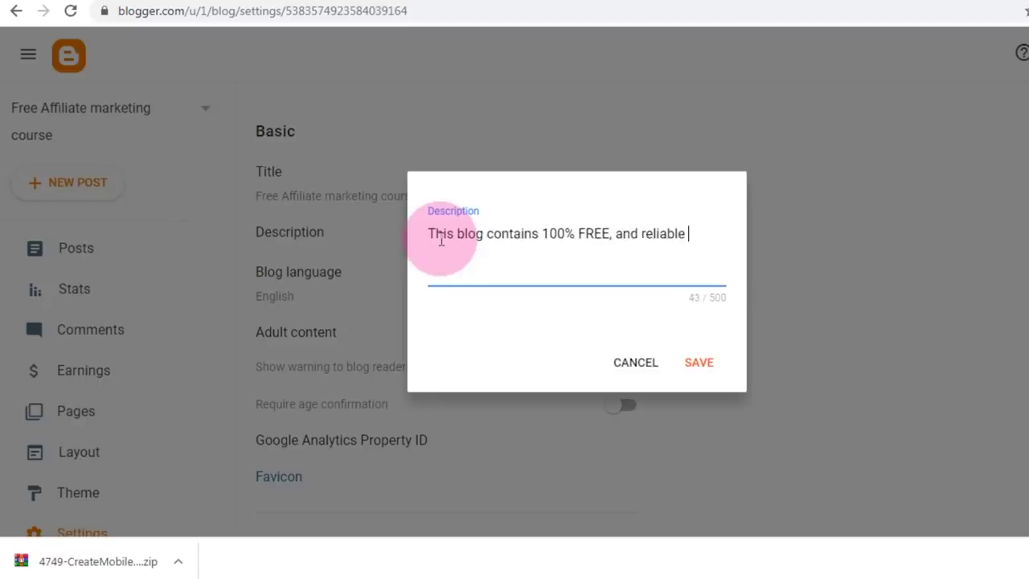
{"action": "type", "text": "Affiliate Marketing "}
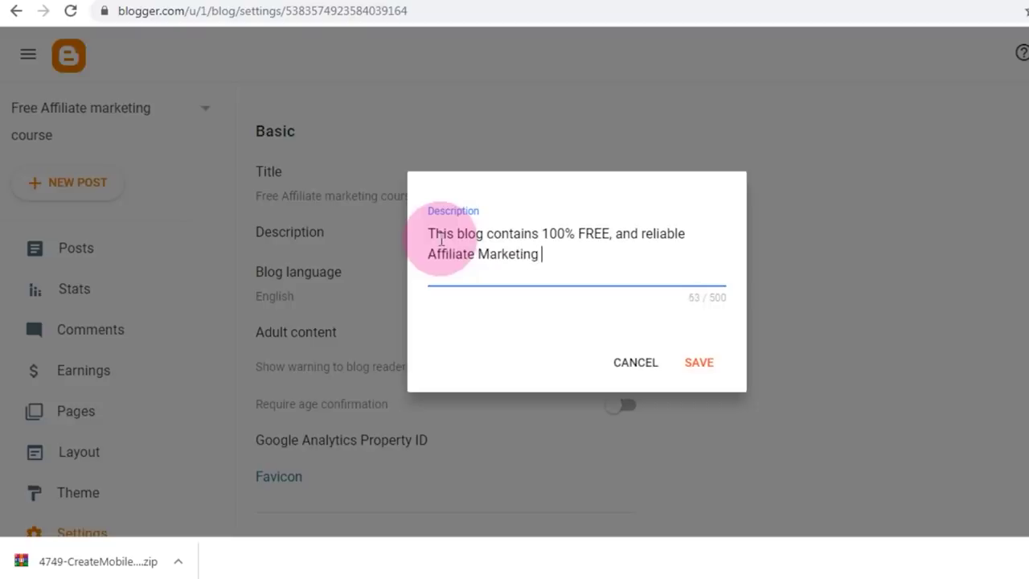
{"action": "type", "text": "Courses."}
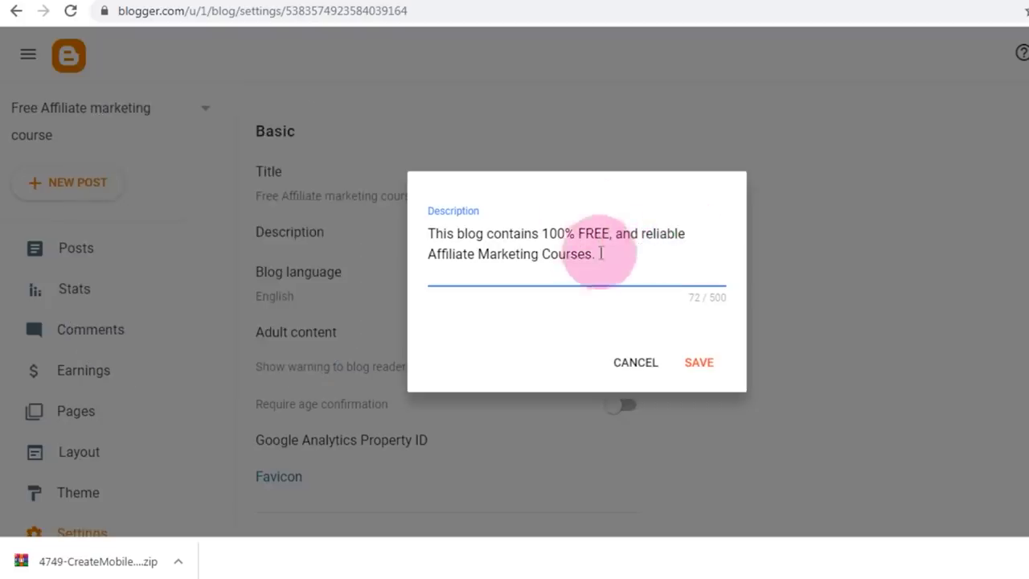
{"action": "left_click", "coordinate": [704, 377]}
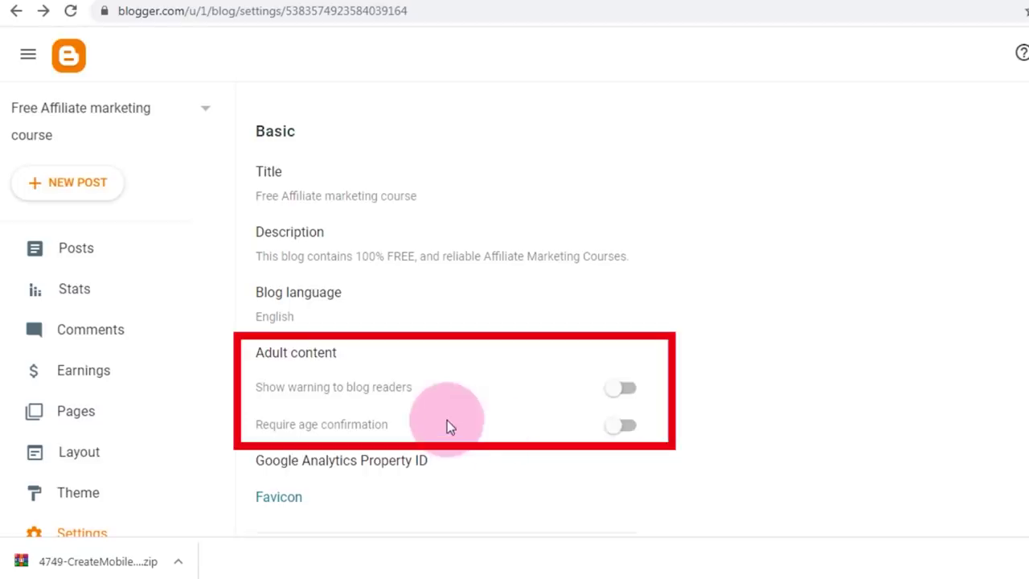
Review the blog's adult content, favicon, privacy, publishing, HTTPS, permissions and posts settings
{"action": "left_click", "coordinate": [632, 389]}
{"action": "left_click", "coordinate": [608, 391]}
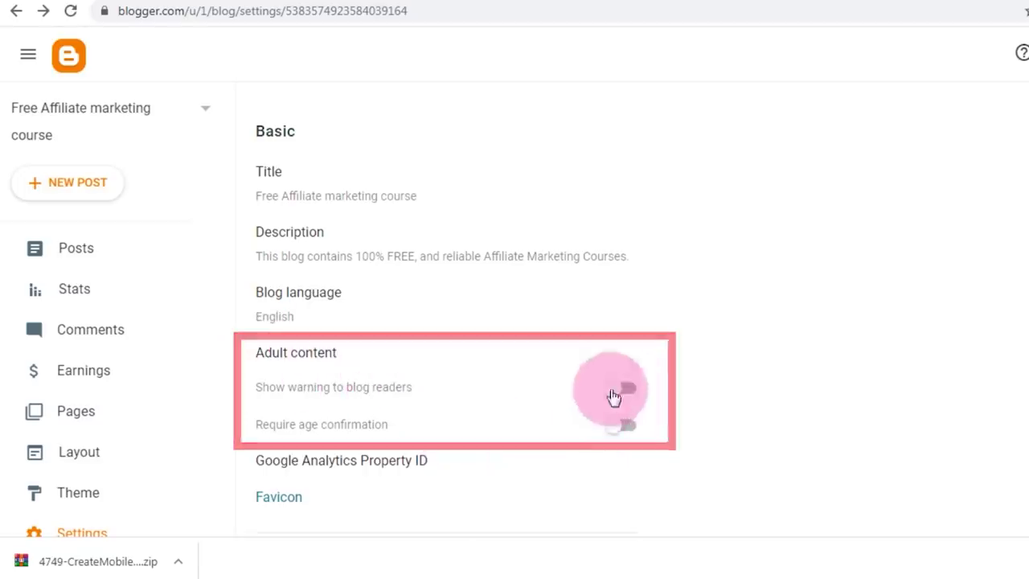
{"action": "scroll", "coordinate": [543, 430], "scroll_direction": "down", "scroll_amount": 2}
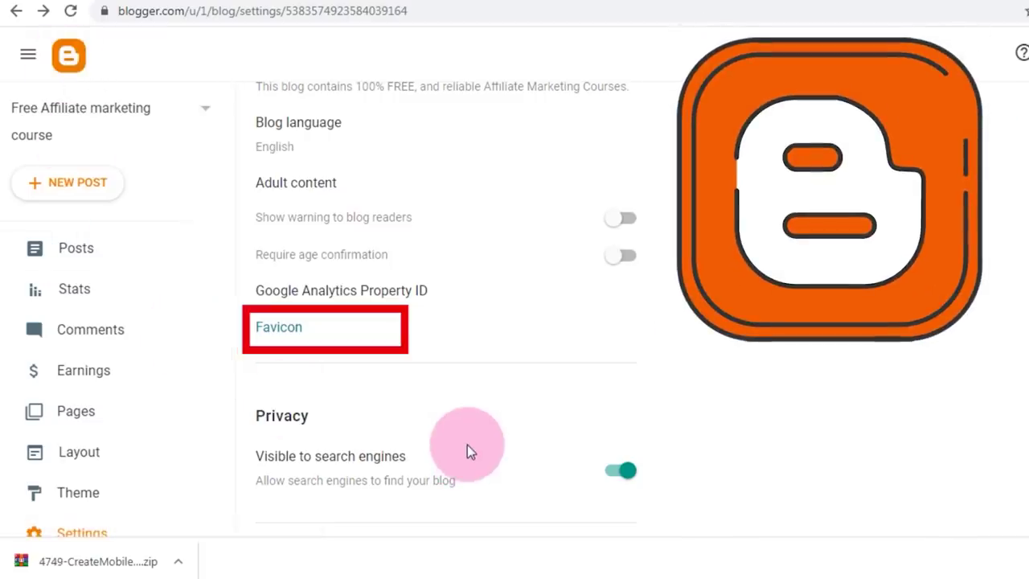
{"action": "scroll", "coordinate": [467, 445], "scroll_direction": "down", "scroll_amount": 1}
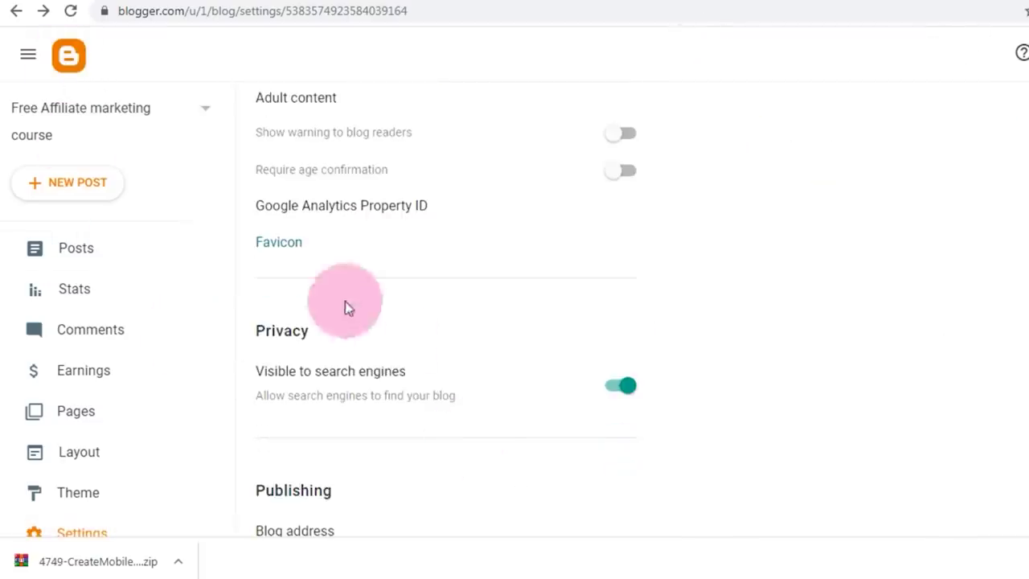
{"action": "scroll", "coordinate": [394, 428], "scroll_direction": "down", "scroll_amount": 1}
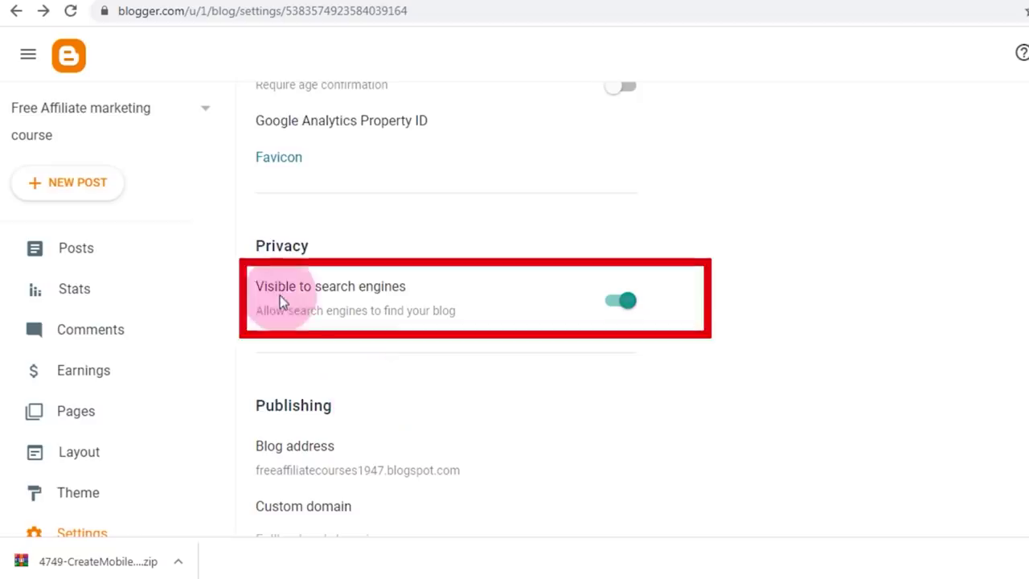
{"action": "scroll", "coordinate": [661, 379], "scroll_direction": "down", "scroll_amount": 1}
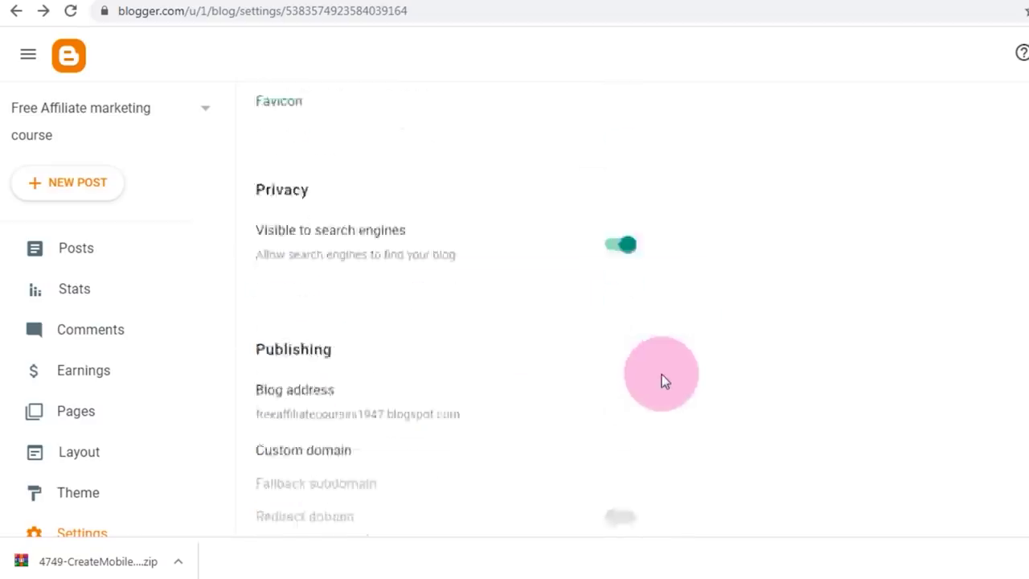
{"action": "scroll", "coordinate": [351, 434], "scroll_direction": "up", "scroll_amount": 1}
{"action": "scroll", "coordinate": [352, 434], "scroll_direction": "down", "scroll_amount": 1}
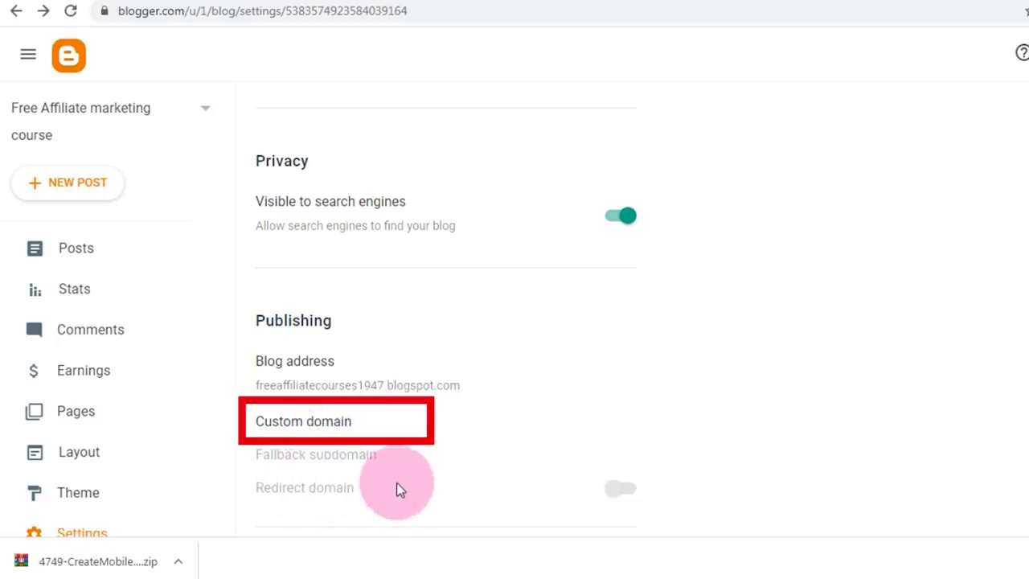
{"action": "scroll", "coordinate": [396, 486], "scroll_direction": "down", "scroll_amount": 2}
{"action": "scroll", "coordinate": [397, 487], "scroll_direction": "down", "scroll_amount": 2}
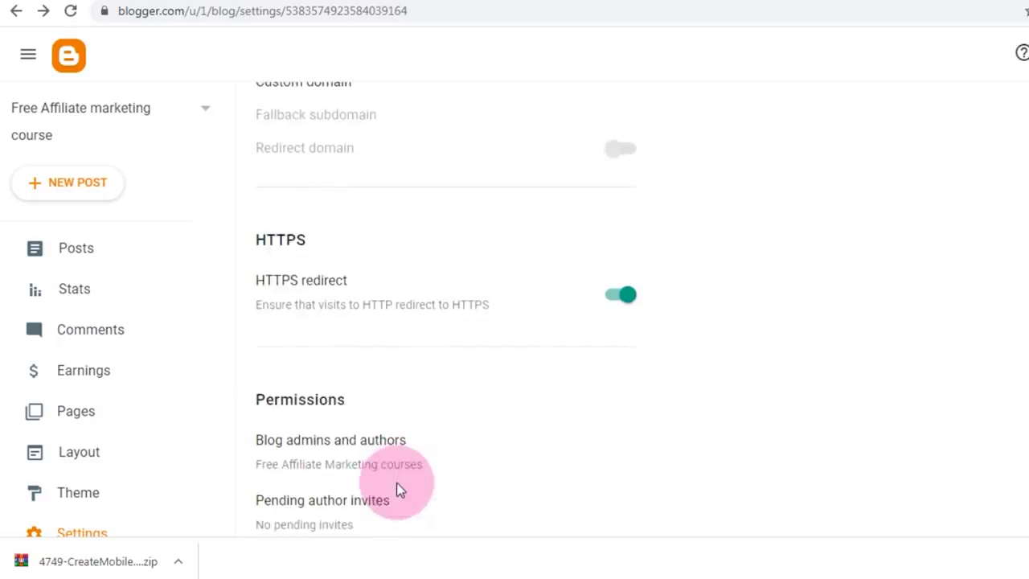
{"action": "scroll", "coordinate": [375, 466], "scroll_direction": "down", "scroll_amount": 3}
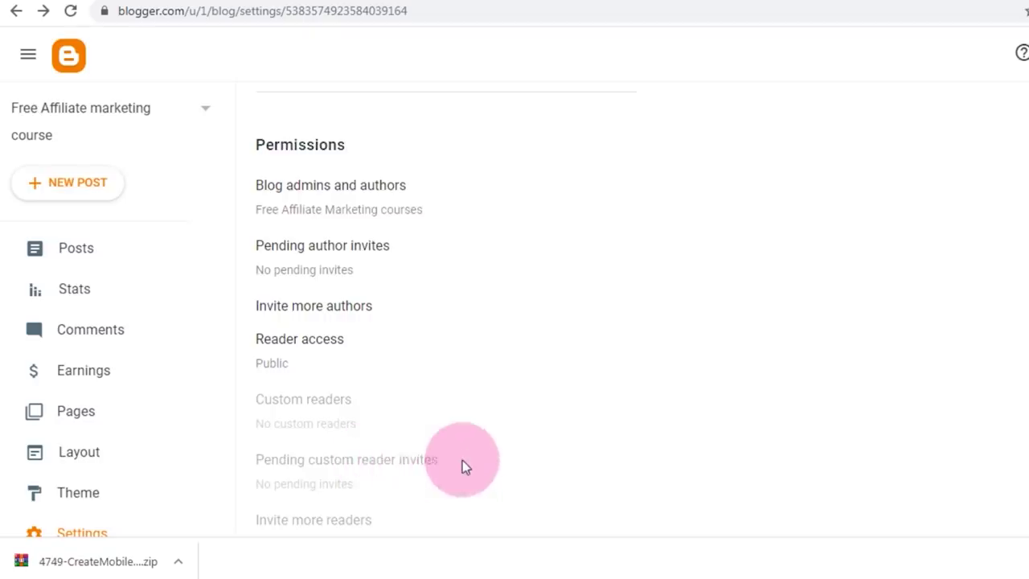
{"action": "scroll", "coordinate": [461, 464], "scroll_direction": "down", "scroll_amount": 1}
{"action": "scroll", "coordinate": [467, 460], "scroll_direction": "down", "scroll_amount": 3}
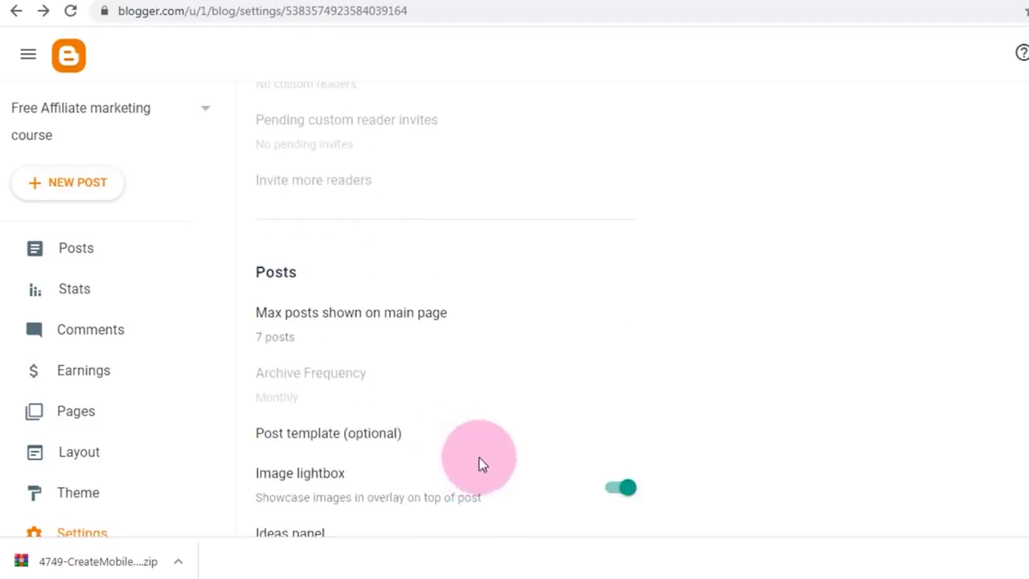
Enable the search description in the blog's meta tags settings
{"action": "scroll", "coordinate": [479, 457], "scroll_direction": "up", "scroll_amount": 8}
{"action": "scroll", "coordinate": [479, 457], "scroll_direction": "down", "scroll_amount": 15}
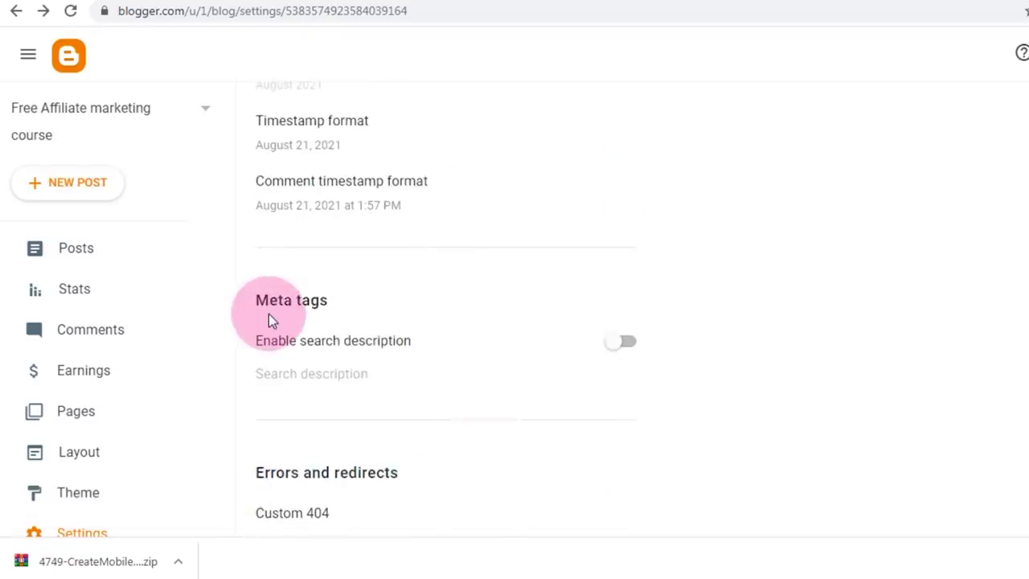
{"action": "left_click", "coordinate": [627, 344]}
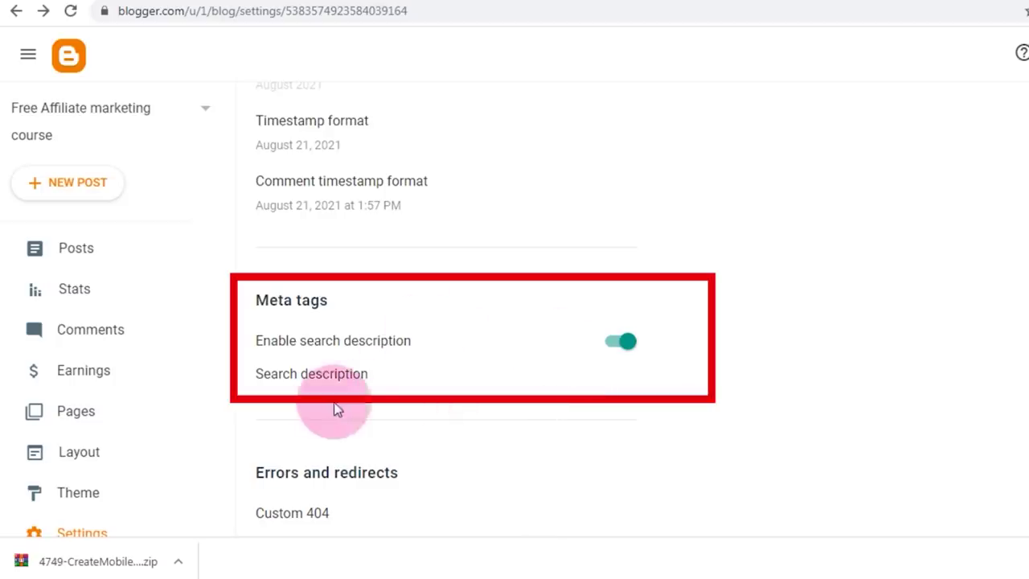
Enable custom robots.txt and custom robots header tags in the blog's crawlers and indexing settings
{"action": "scroll", "coordinate": [400, 383], "scroll_direction": "down", "scroll_amount": 2}
{"action": "scroll", "coordinate": [278, 176], "scroll_direction": "down", "scroll_amount": 5}
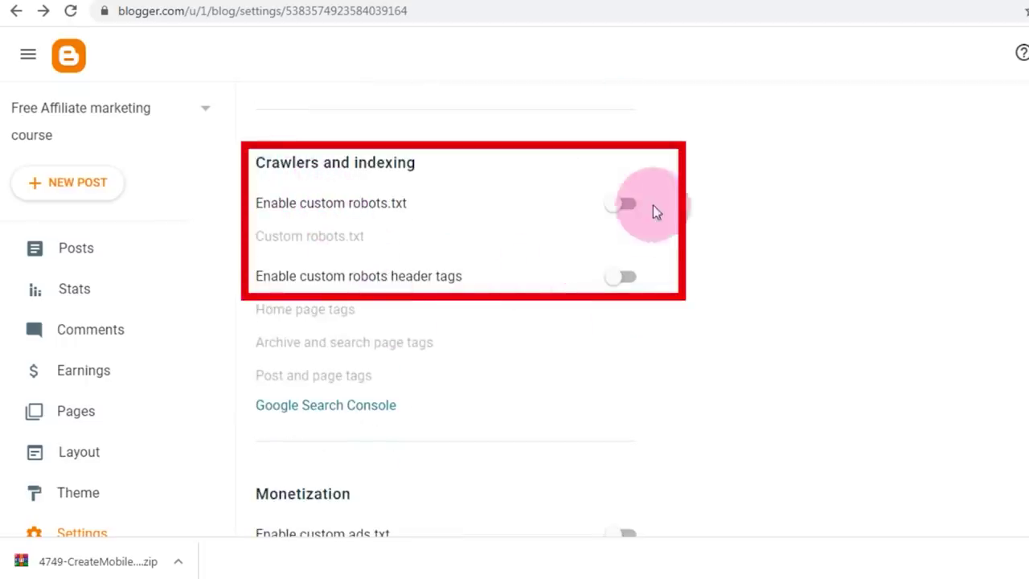
{"action": "left_click", "coordinate": [627, 204]}
{"action": "left_click", "coordinate": [626, 277]}
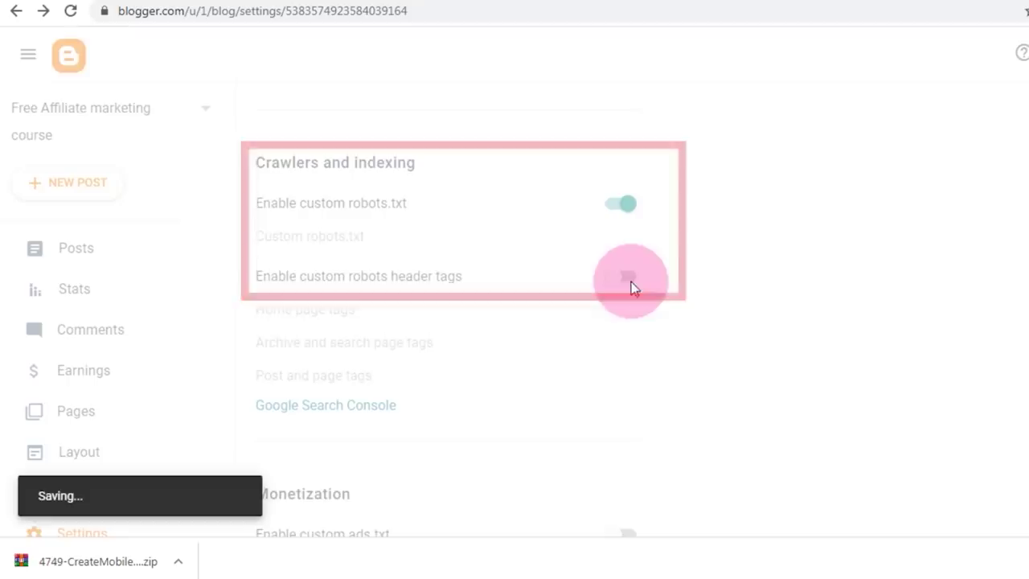
Enable custom ads.txt in the blog's monetization settings
{"action": "scroll", "coordinate": [714, 333], "scroll_direction": "down", "scroll_amount": 3}
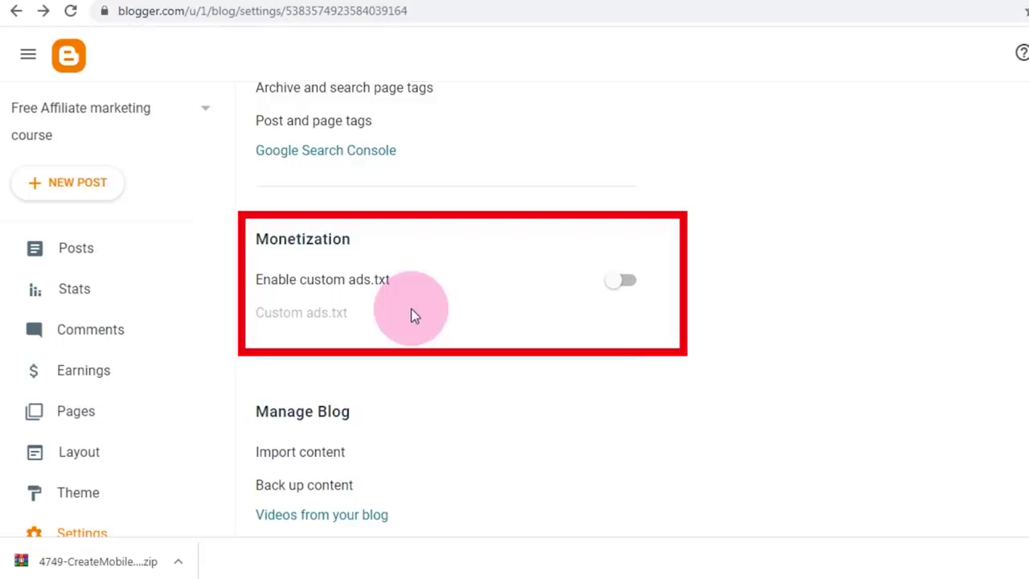
{"action": "left_click", "coordinate": [623, 281]}
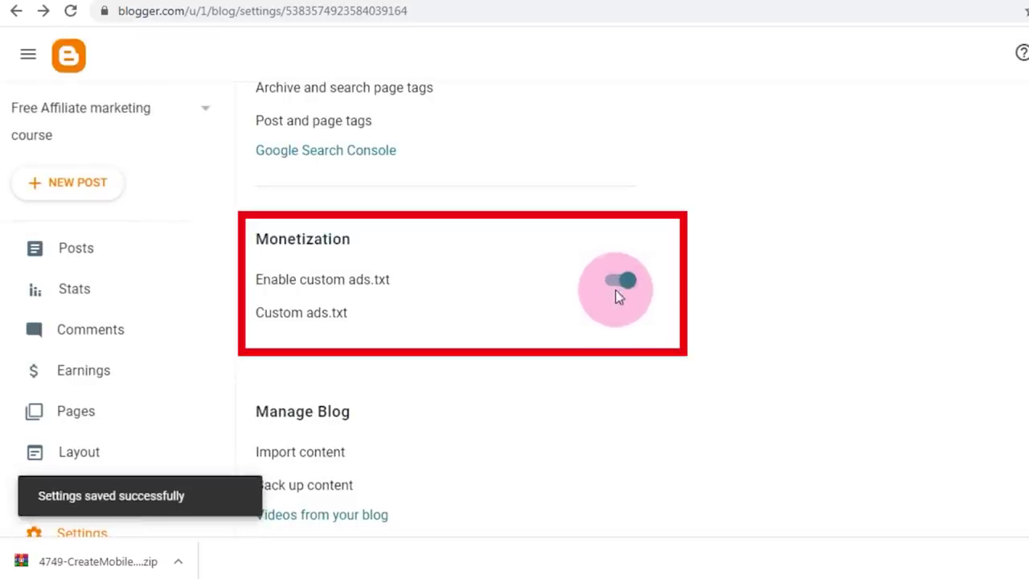
{"action": "scroll", "coordinate": [482, 345], "scroll_direction": "up", "scroll_amount": 1}
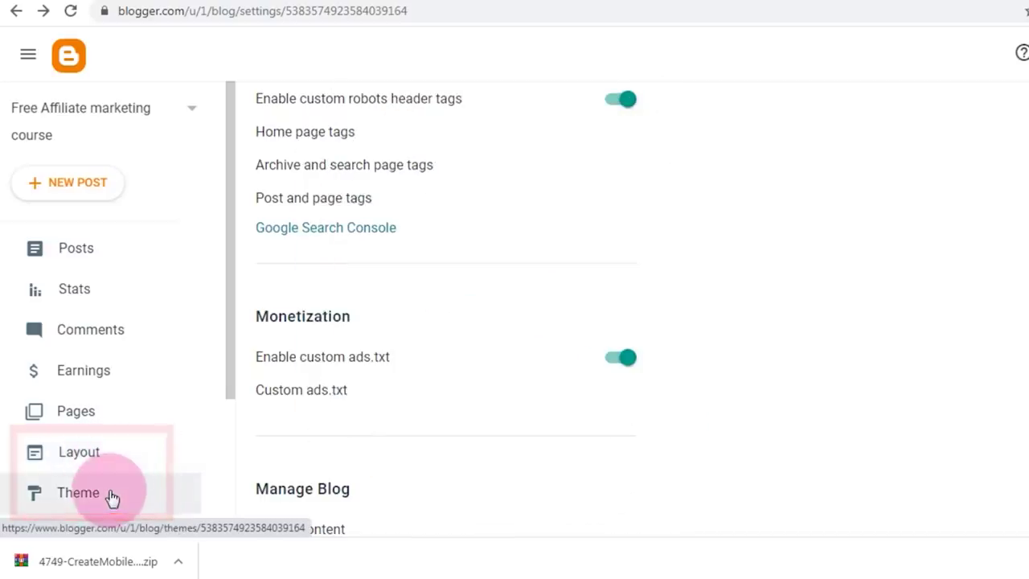
Open the theme page of the blog
{"action": "scroll", "coordinate": [113, 494], "scroll_direction": "down", "scroll_amount": 1}
{"action": "scroll", "coordinate": [113, 494], "scroll_direction": "up", "scroll_amount": 1}
{"action": "left_click", "coordinate": [84, 498]}
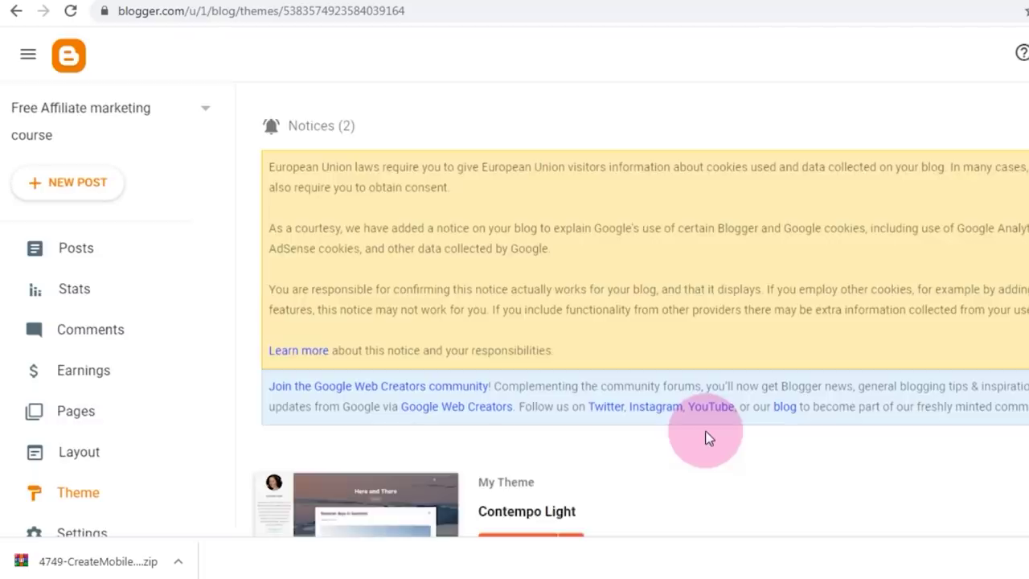
Browse the available theme families, including Contempo, Soho, Emporio and Notable, and examine their color variants
{"action": "scroll", "coordinate": [707, 438], "scroll_direction": "down", "scroll_amount": 3}
{"action": "scroll", "coordinate": [707, 438], "scroll_direction": "down", "scroll_amount": 3}
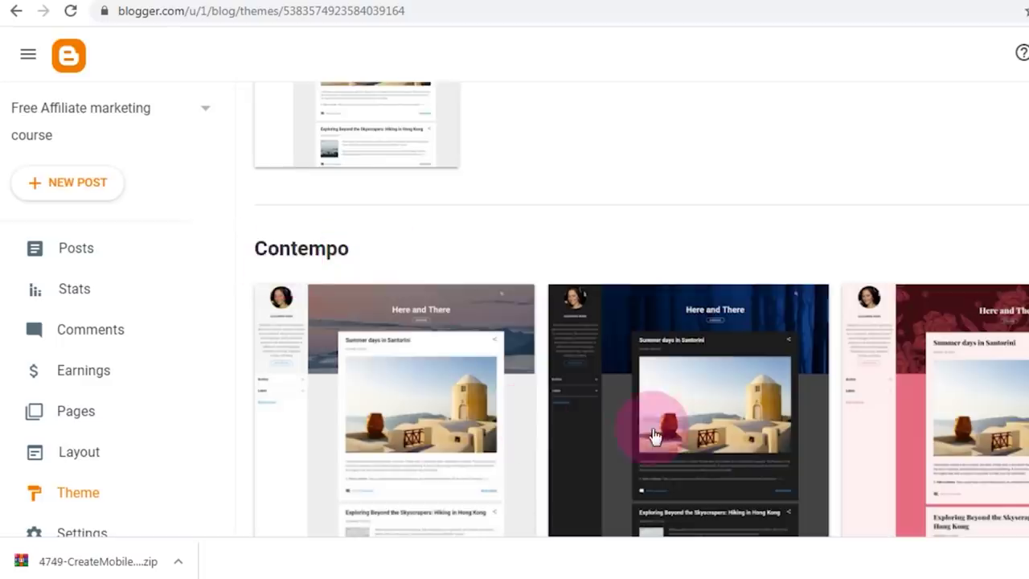
{"action": "scroll", "coordinate": [655, 434], "scroll_direction": "down", "scroll_amount": 1}
{"action": "scroll", "coordinate": [746, 455], "scroll_direction": "down", "scroll_amount": 3}
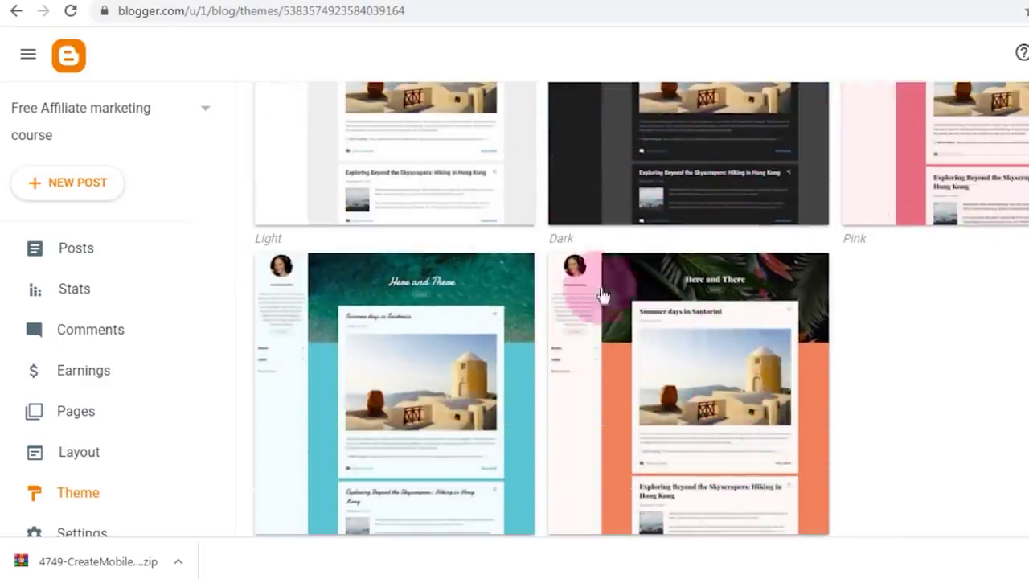
{"action": "scroll", "coordinate": [793, 391], "scroll_direction": "down", "scroll_amount": 5}
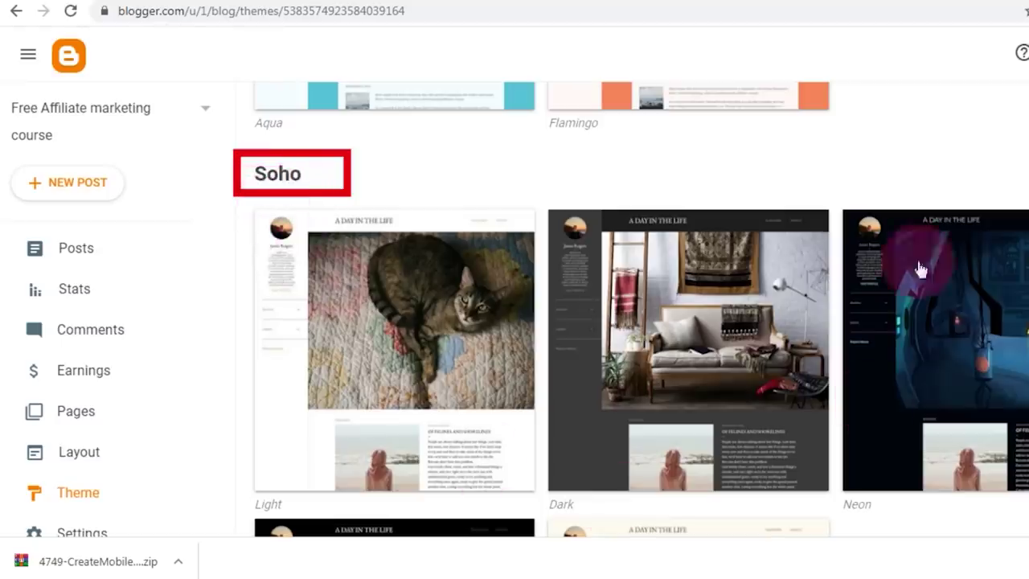
{"action": "scroll", "coordinate": [681, 388], "scroll_direction": "down", "scroll_amount": 2}
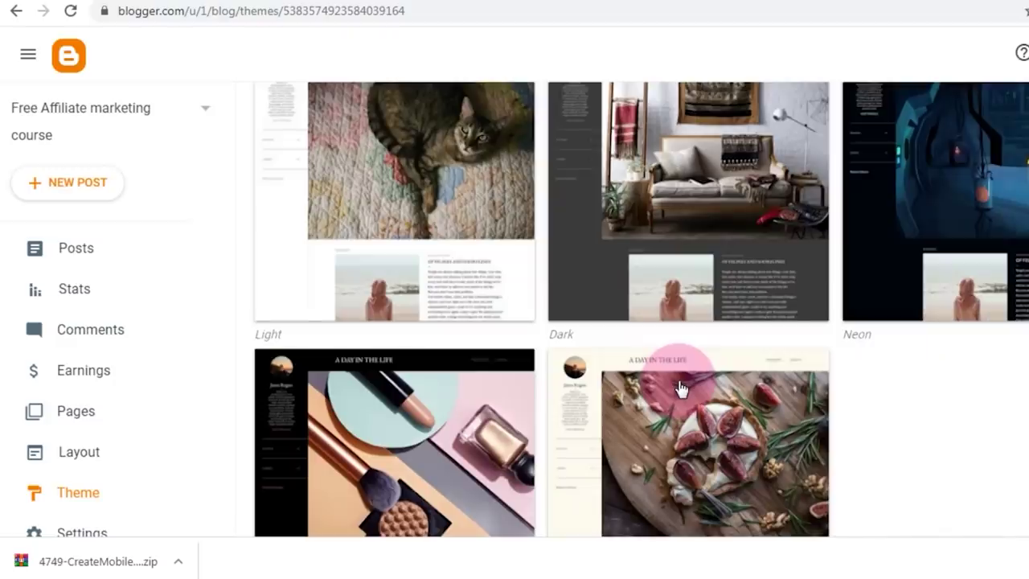
{"action": "scroll", "coordinate": [680, 388], "scroll_direction": "down", "scroll_amount": 1}
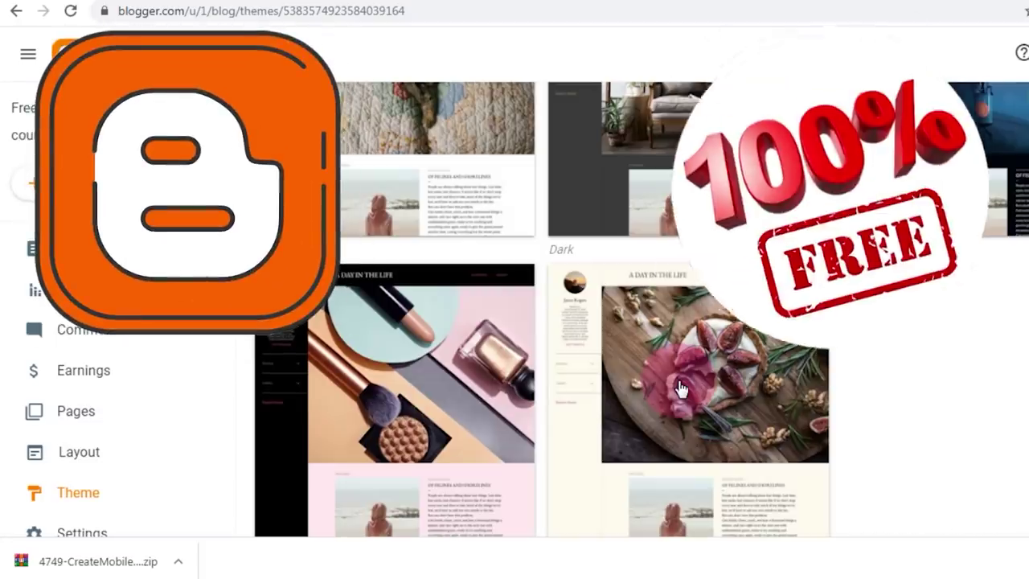
{"action": "scroll", "coordinate": [680, 389], "scroll_direction": "up", "scroll_amount": 2}
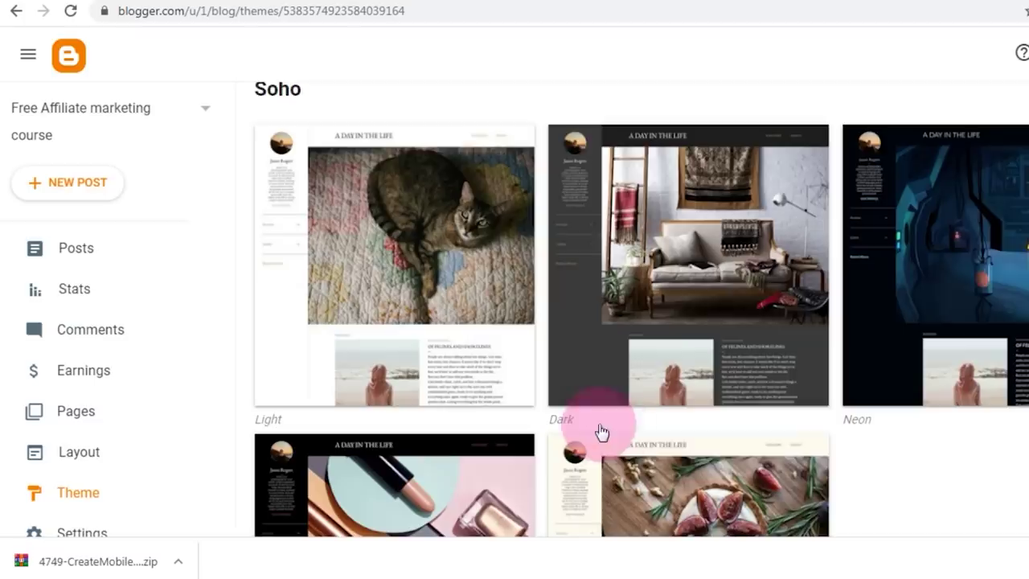
{"action": "scroll", "coordinate": [595, 376], "scroll_direction": "down", "scroll_amount": 6}
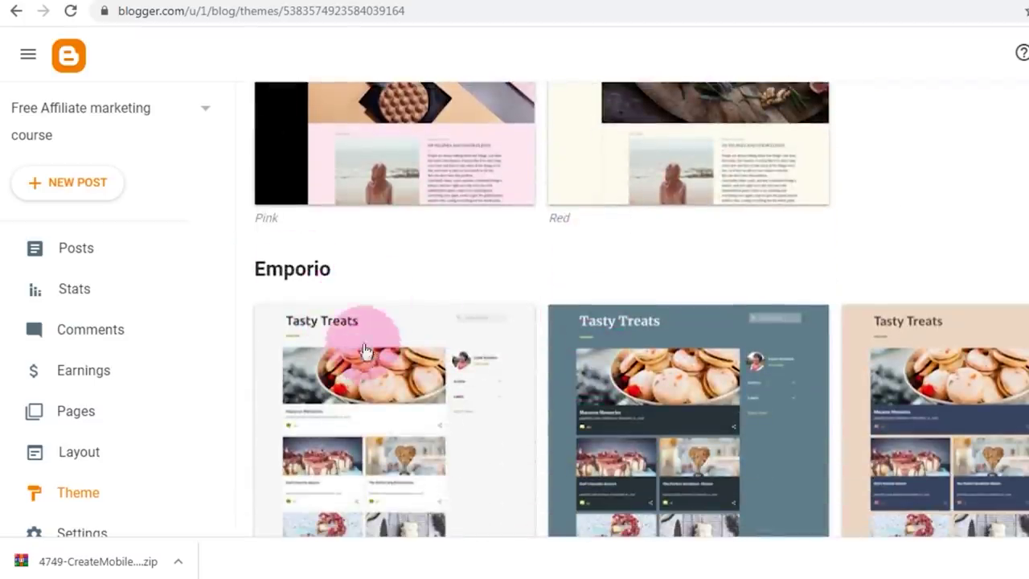
{"action": "scroll", "coordinate": [480, 387], "scroll_direction": "down", "scroll_amount": 1}
{"action": "scroll", "coordinate": [480, 387], "scroll_direction": "down", "scroll_amount": 8}
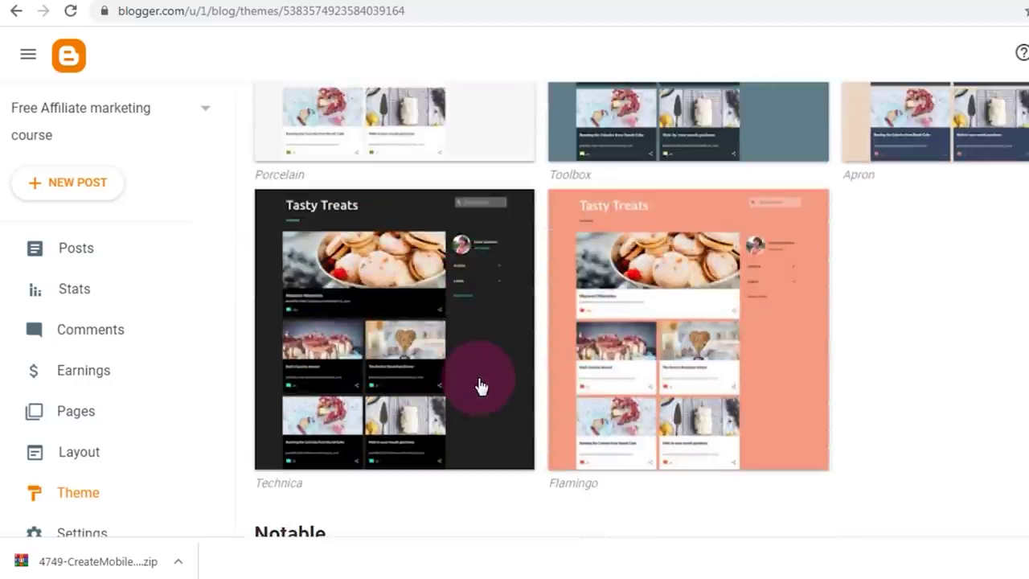
{"action": "scroll", "coordinate": [635, 371], "scroll_direction": "down", "scroll_amount": 5}
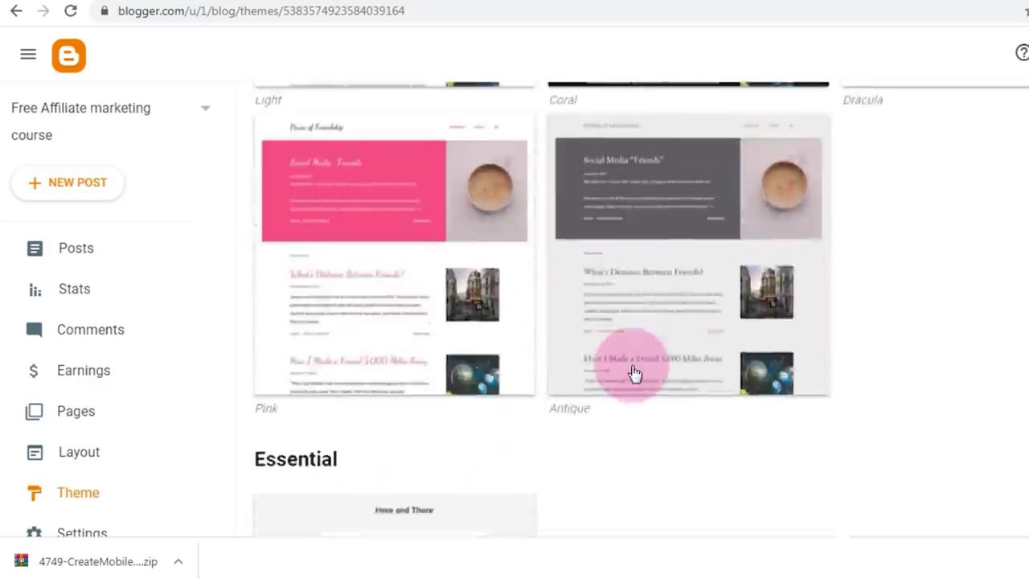
Select the Toolbox variant of the Emporio theme and apply it to the blog
{"action": "scroll", "coordinate": [635, 371], "scroll_direction": "up", "scroll_amount": 12}
{"action": "scroll", "coordinate": [634, 371], "scroll_direction": "up", "scroll_amount": 3}
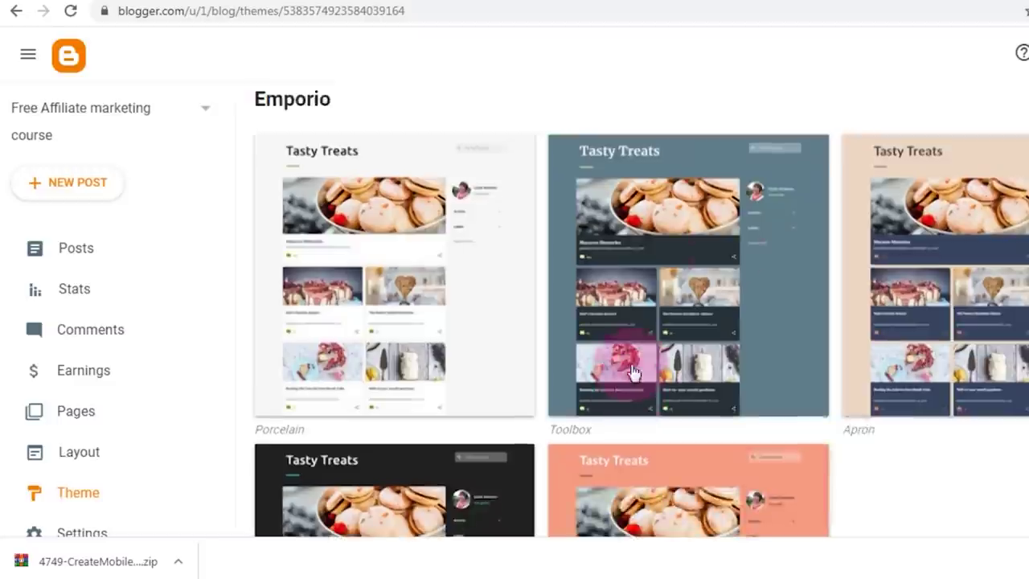
{"action": "left_click", "coordinate": [710, 271]}
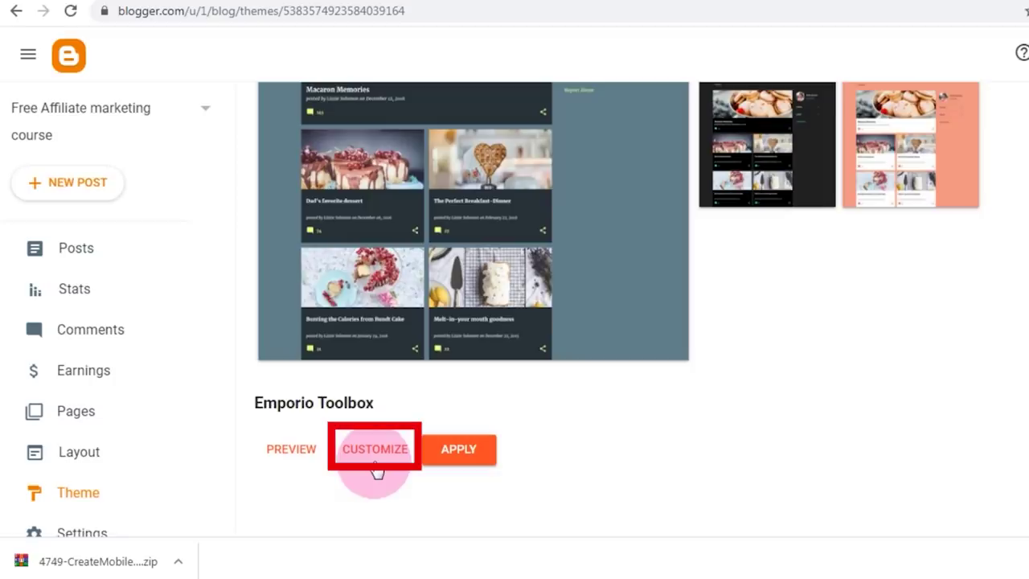
{"action": "left_click", "coordinate": [376, 466]}
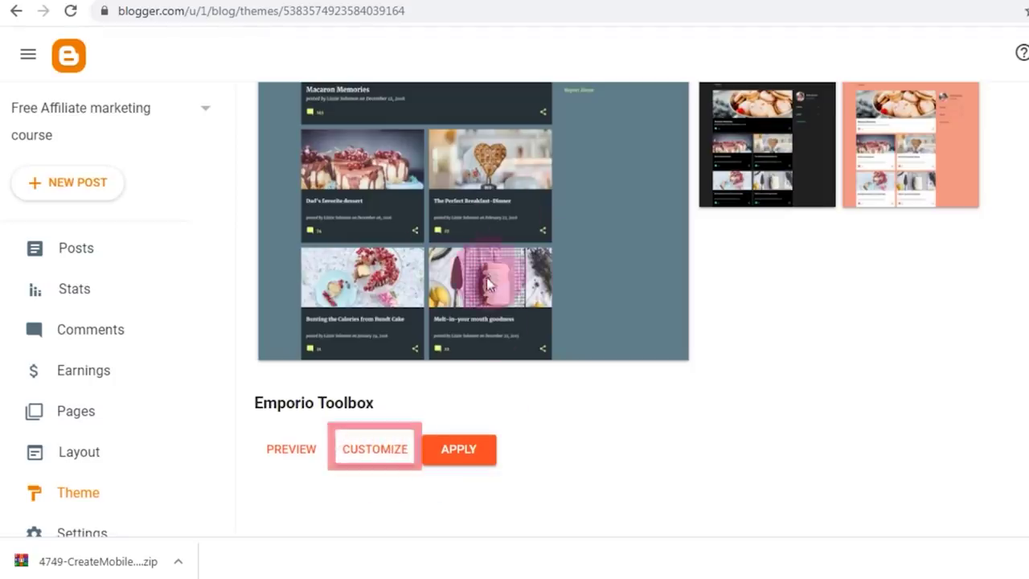
{"action": "scroll", "coordinate": [563, 425], "scroll_direction": "down", "scroll_amount": 3}
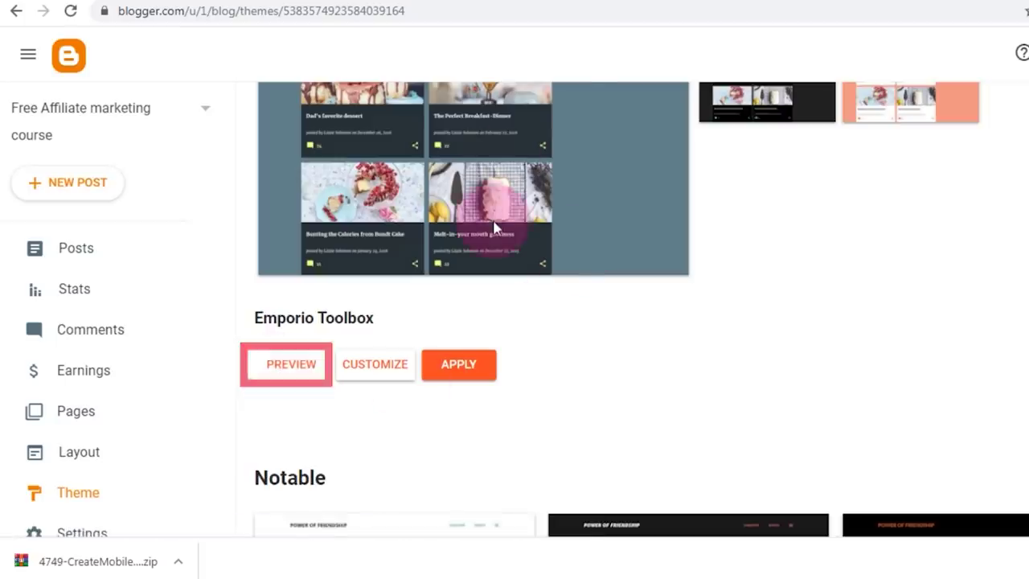
{"action": "left_click", "coordinate": [464, 373]}
{"action": "scroll", "coordinate": [667, 420], "scroll_direction": "down", "scroll_amount": 2}
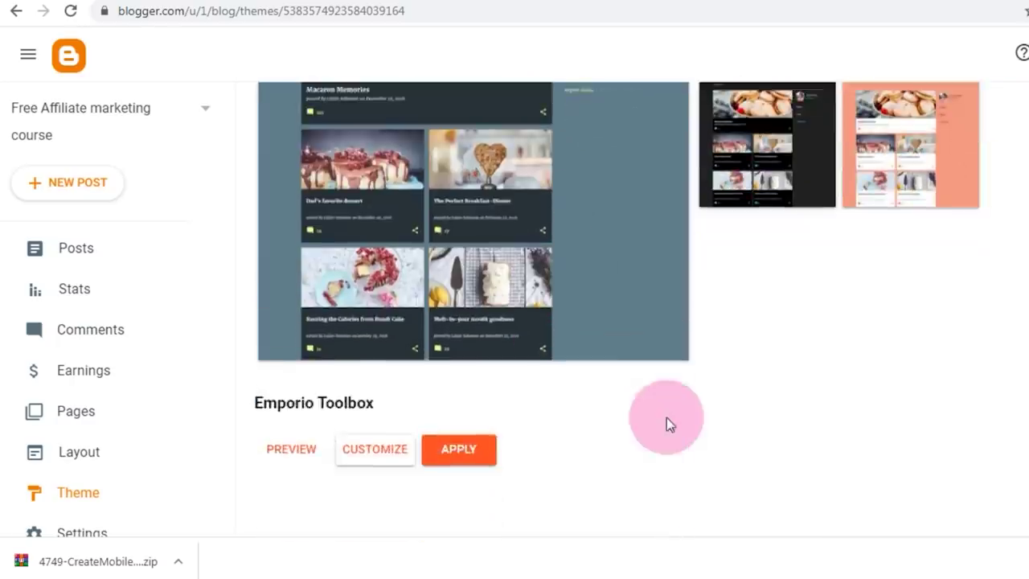
{"action": "left_click", "coordinate": [454, 454]}
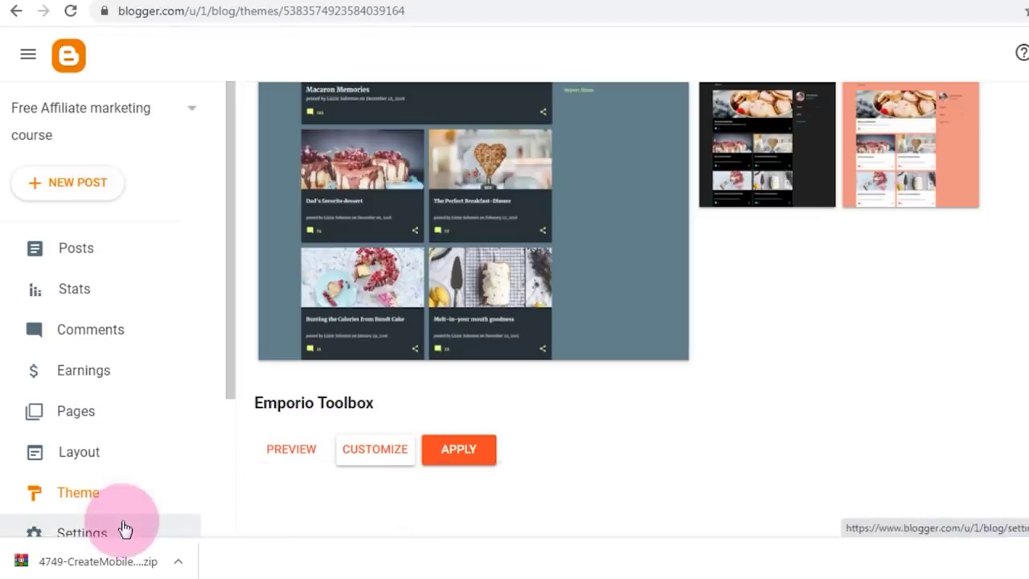
Open the blog's layout page and dismiss both the European Union cookie notice and the Google Web Creators notice
{"action": "left_click", "coordinate": [68, 453]}
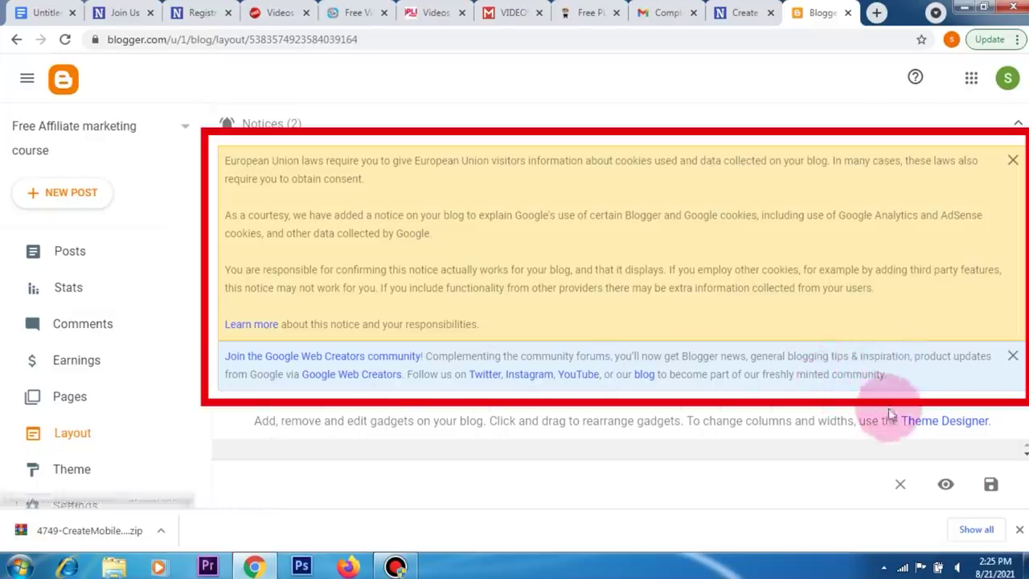
{"action": "left_click", "coordinate": [1013, 160]}
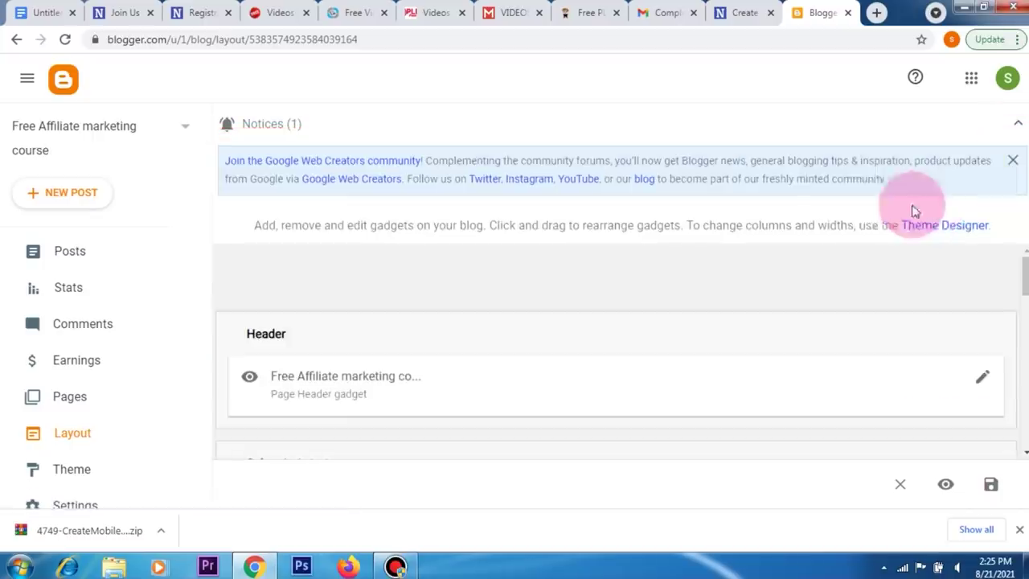
{"action": "left_click", "coordinate": [1012, 162]}
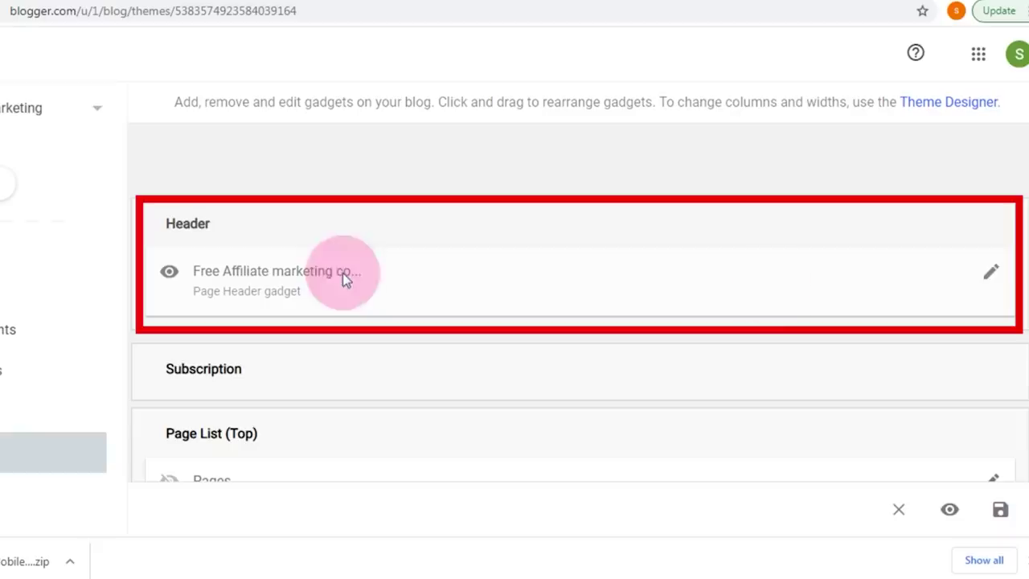
Look through the layout's header, page list, featured post, page body and sidebar gadgets
{"action": "scroll", "coordinate": [777, 351], "scroll_direction": "down", "scroll_amount": 3}
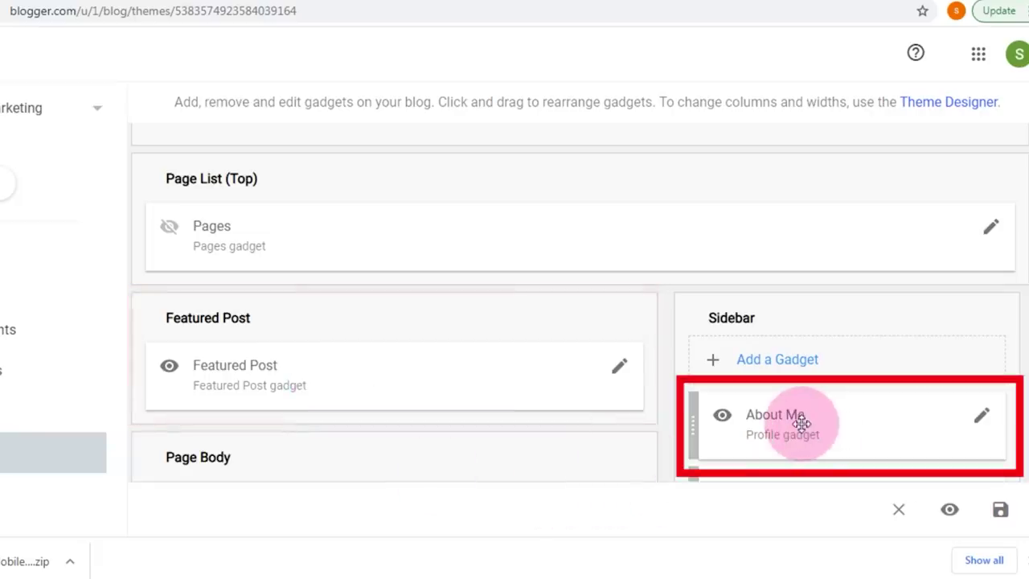
{"action": "scroll", "coordinate": [883, 434], "scroll_direction": "down", "scroll_amount": 3}
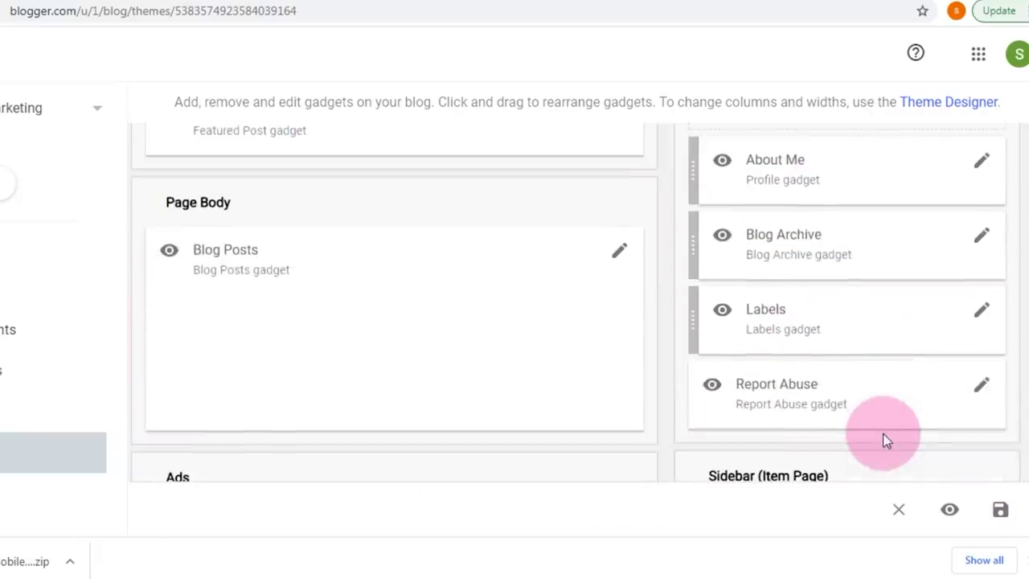
{"action": "scroll", "coordinate": [883, 434], "scroll_direction": "up", "scroll_amount": 5}
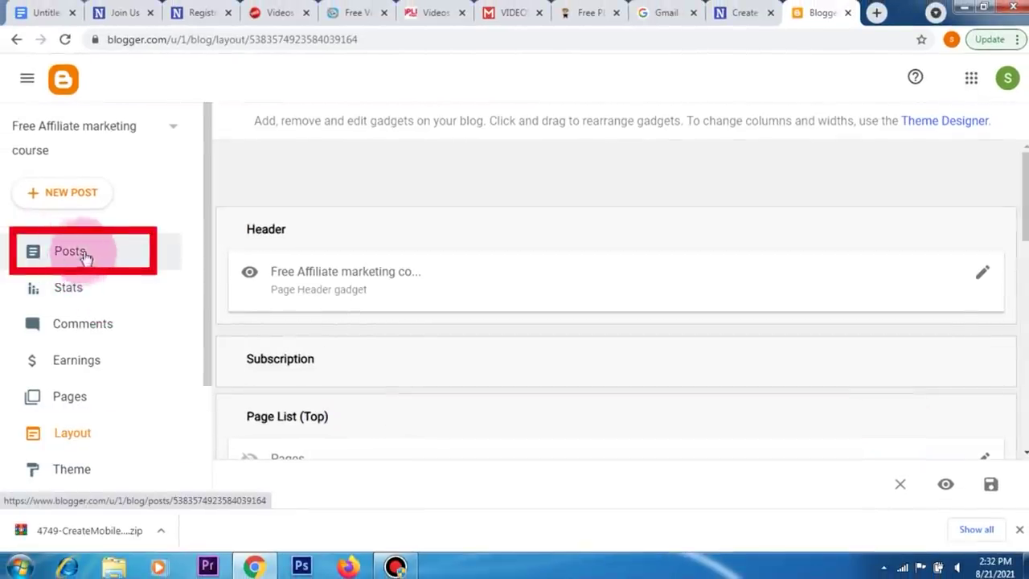
Create a new blog page titled "HOME" and publish it
{"action": "left_click", "coordinate": [58, 400]}
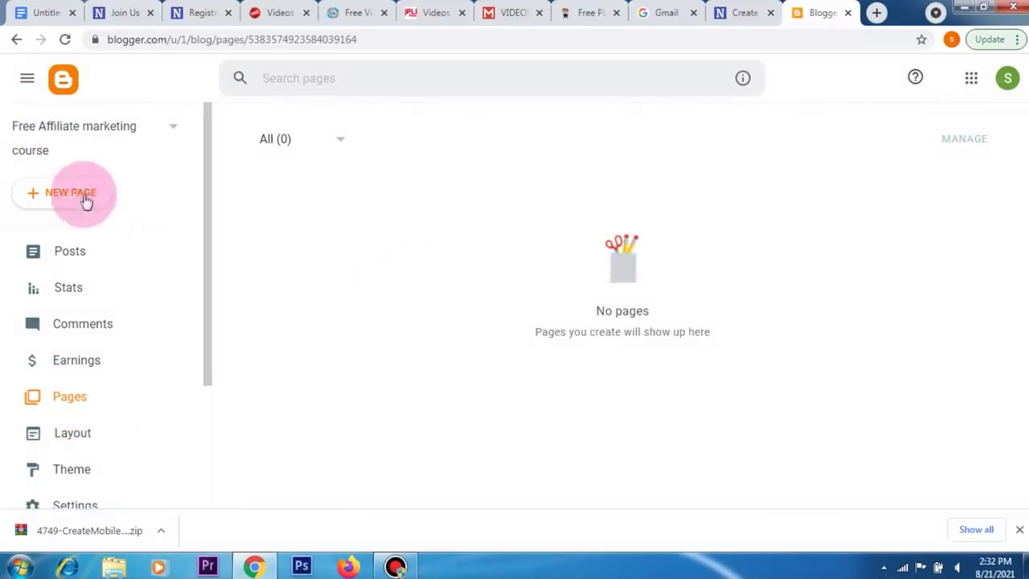
{"action": "left_click", "coordinate": [81, 199]}
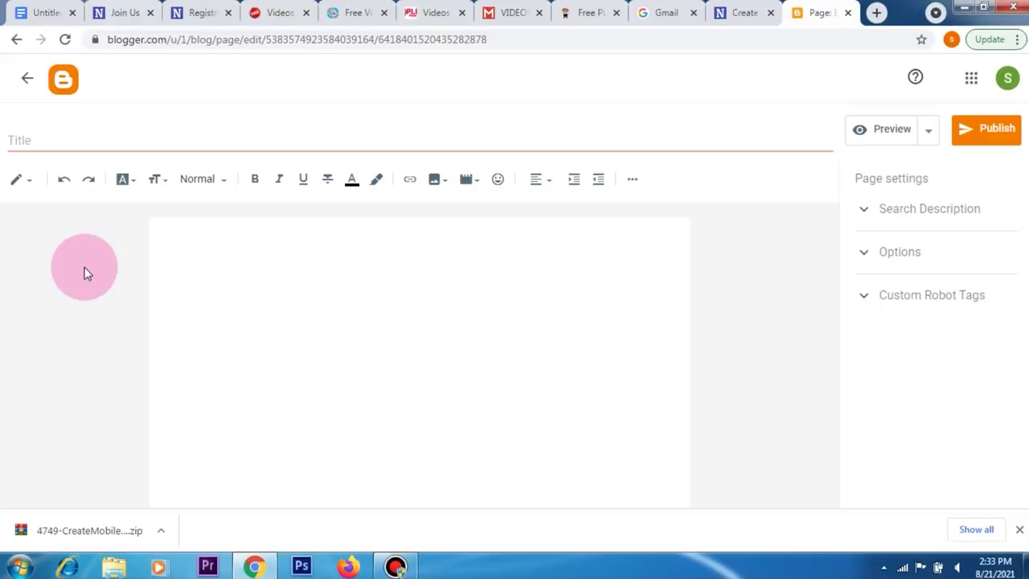
{"action": "left_click", "coordinate": [36, 140]}
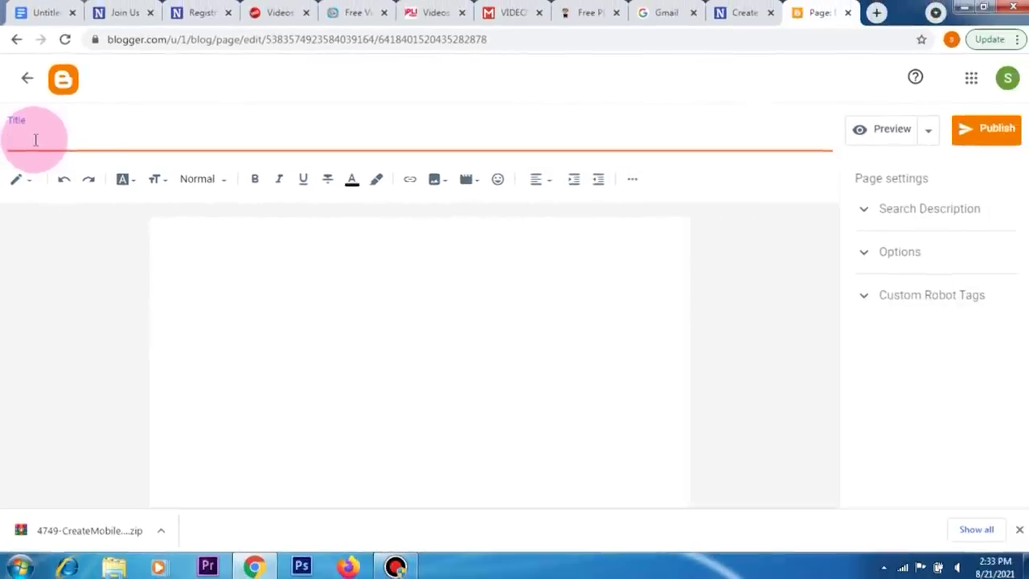
{"action": "type", "text": "HOME"}
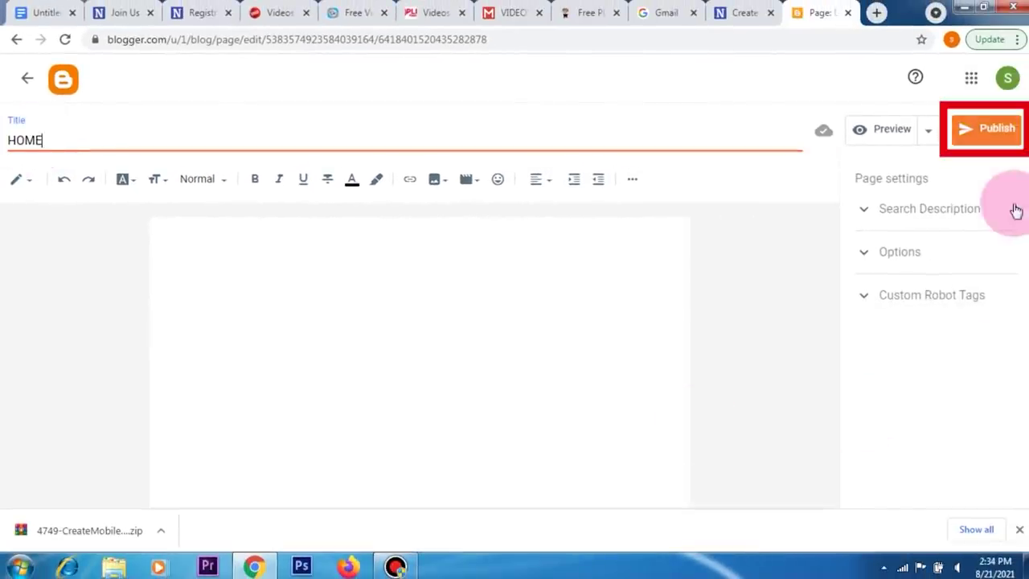
{"action": "left_click", "coordinate": [1005, 129]}
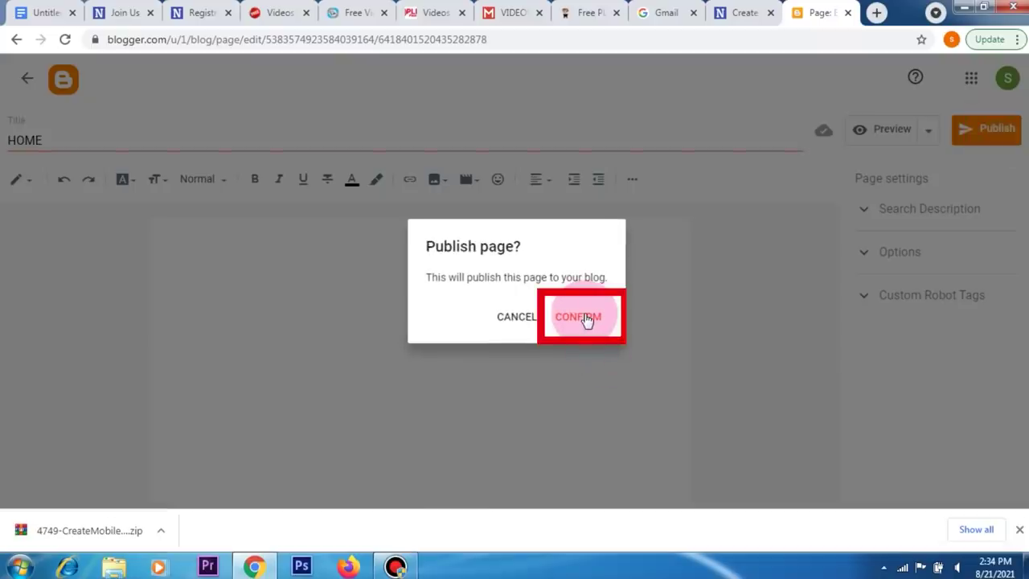
{"action": "left_click", "coordinate": [587, 319]}
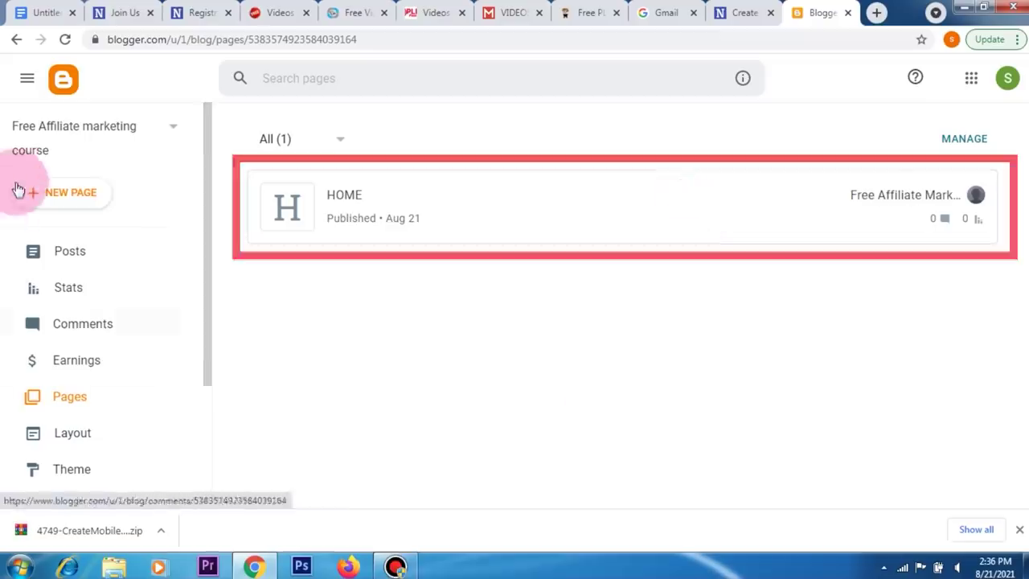
Create a second blog page titled "FREE COURSES" and publish it
{"action": "left_click", "coordinate": [64, 193]}
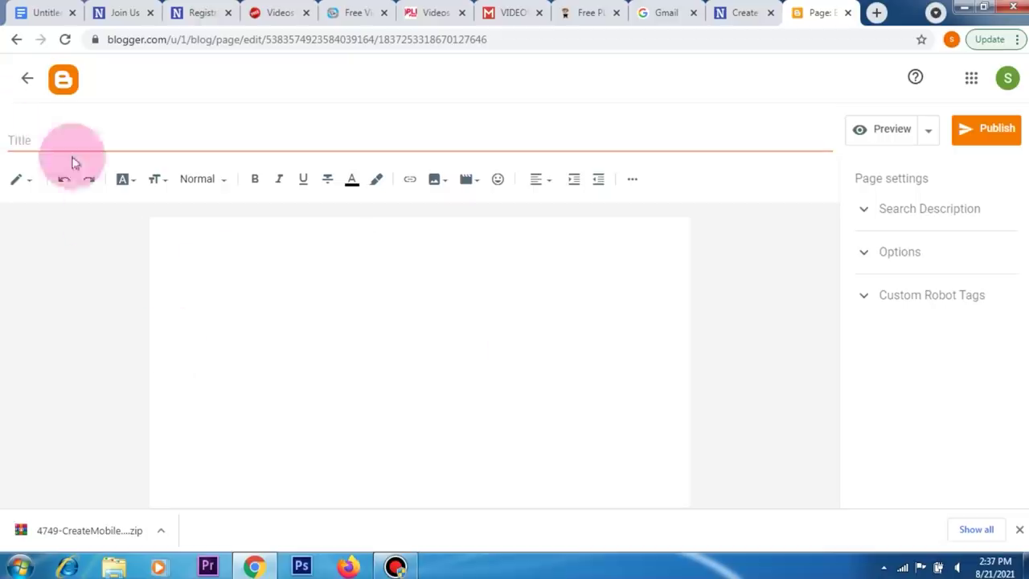
{"action": "left_click", "coordinate": [40, 139]}
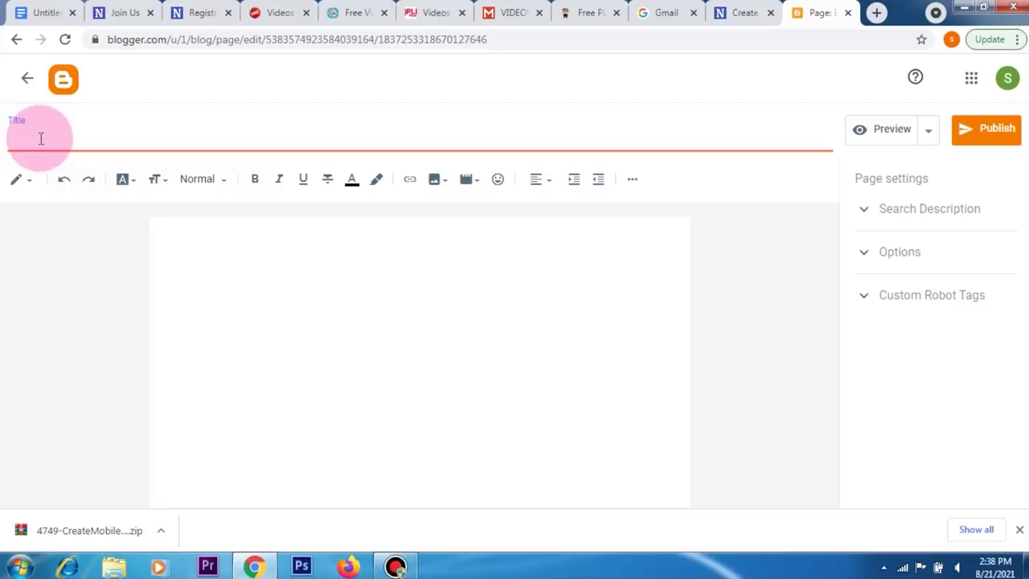
{"action": "type", "text": "FREE COURSES"}
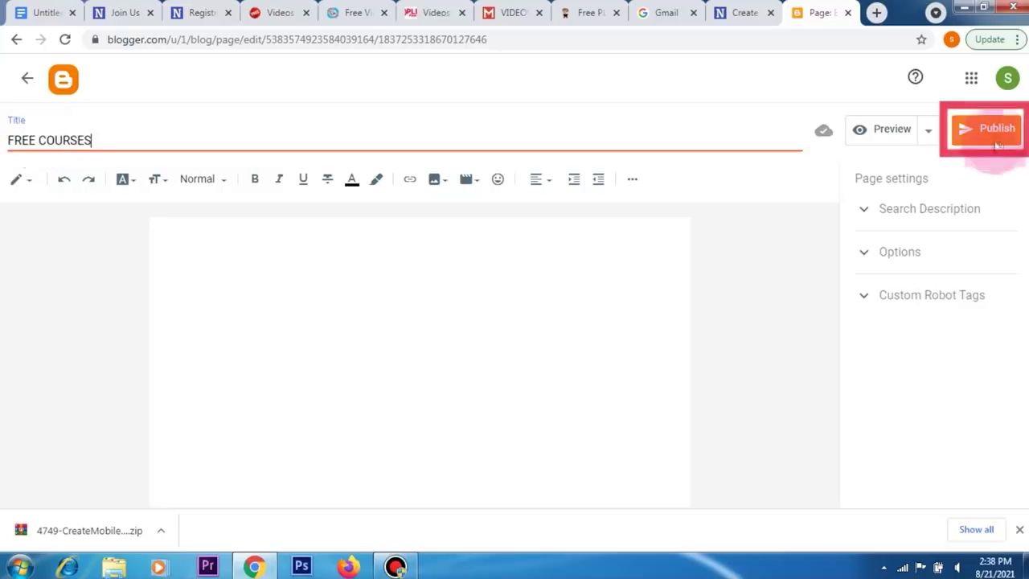
{"action": "left_click", "coordinate": [990, 130]}
{"action": "left_click", "coordinate": [578, 316]}
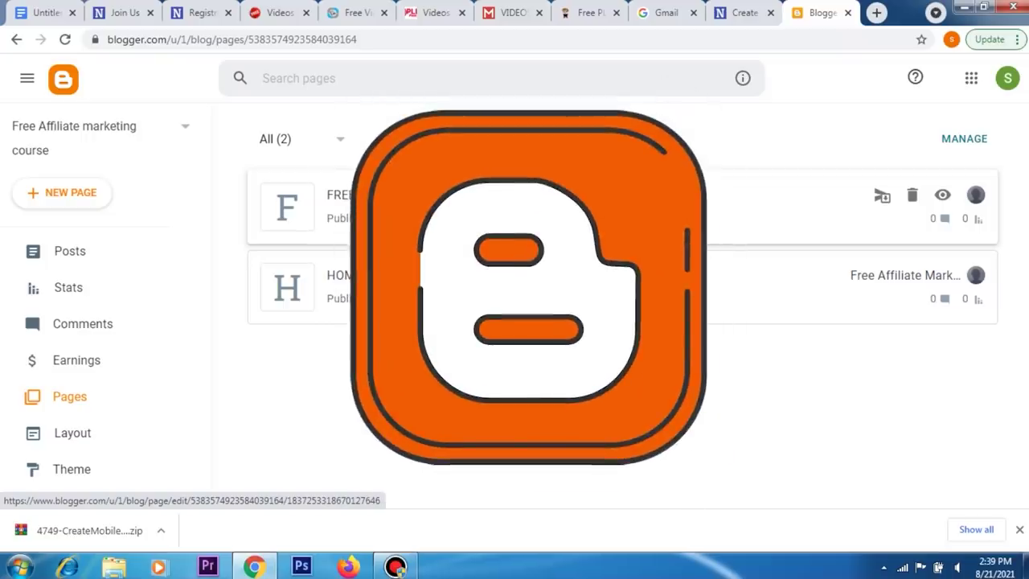
{"action": "left_click", "coordinate": [520, 214]}
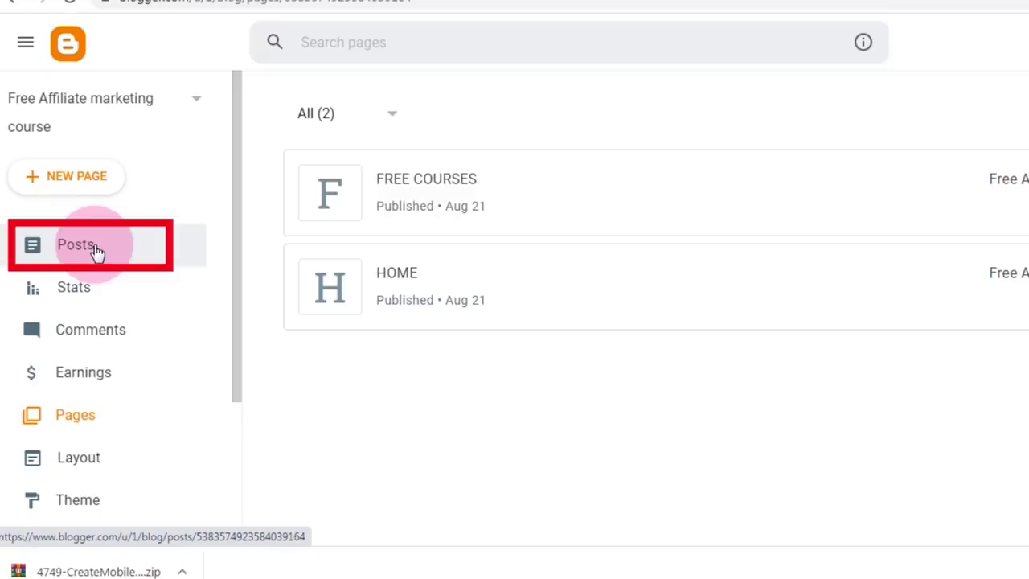
Open the blog's posts list and start a new post
{"action": "left_click", "coordinate": [94, 251]}
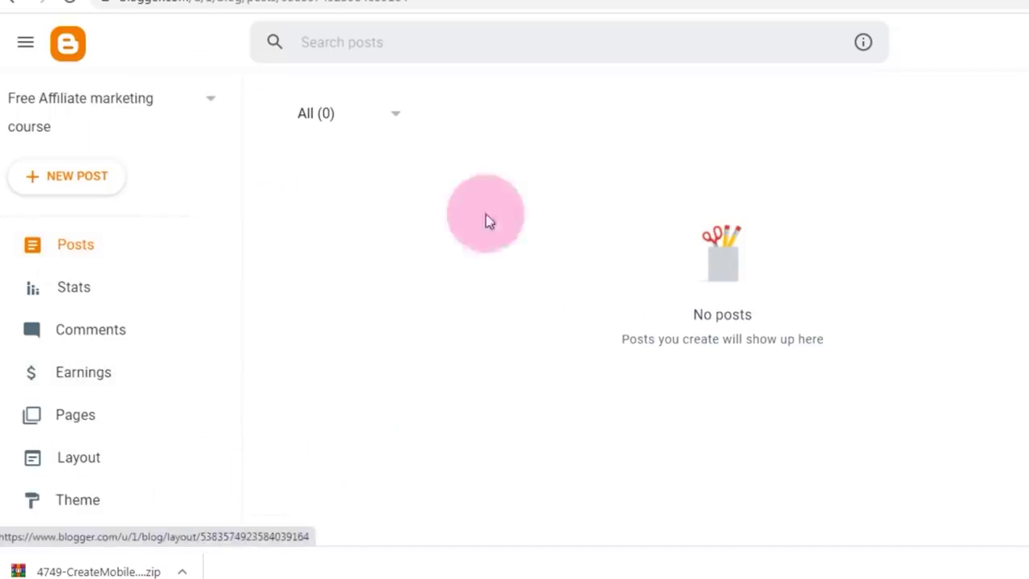
{"action": "left_click", "coordinate": [81, 183]}
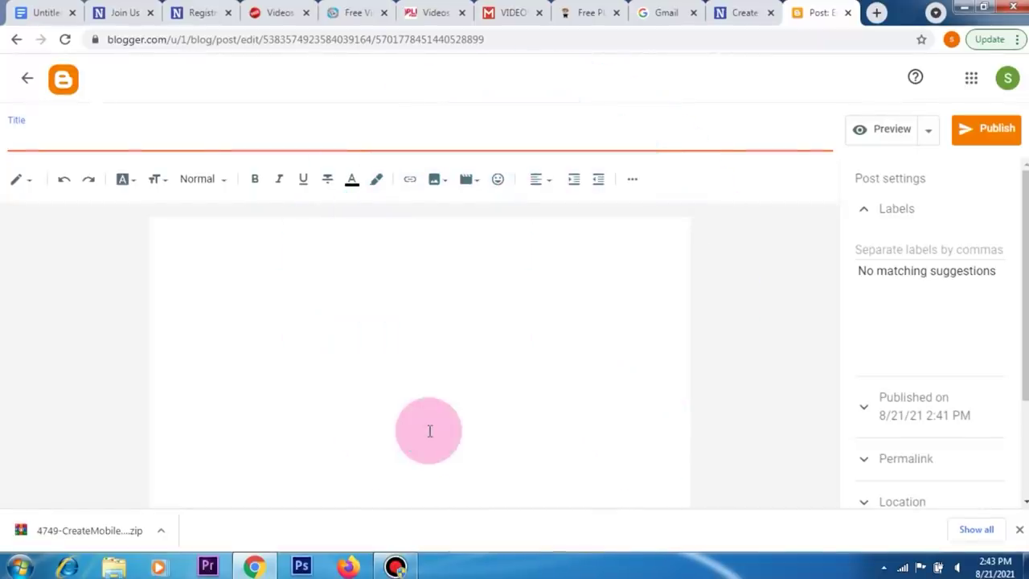
Locate the downloaded course files, open the "Create A Mobile Site Quickly Using Google Sites" folder and view the eCover 350 image
{"action": "left_click", "coordinate": [161, 531]}
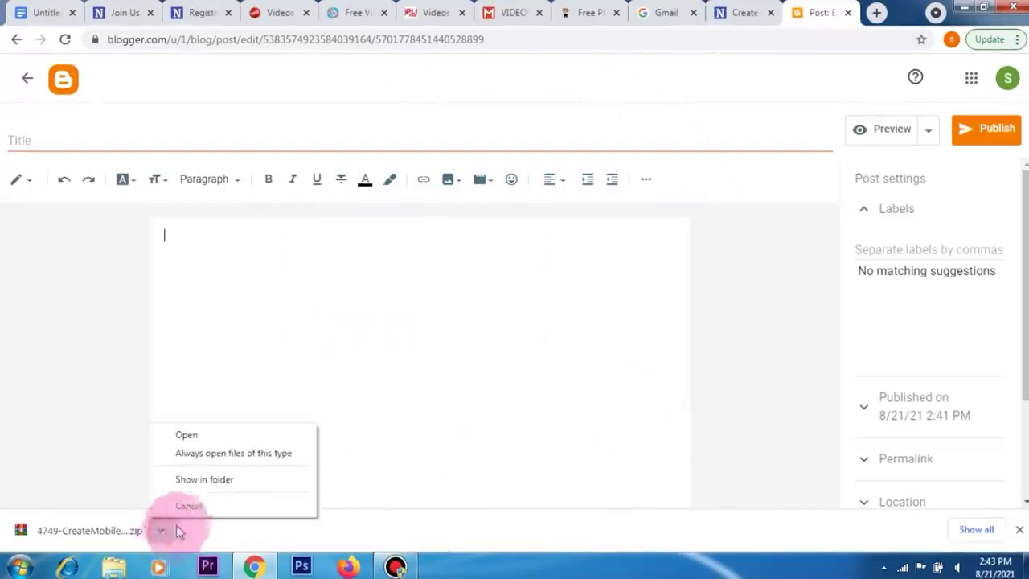
{"action": "left_click", "coordinate": [213, 480]}
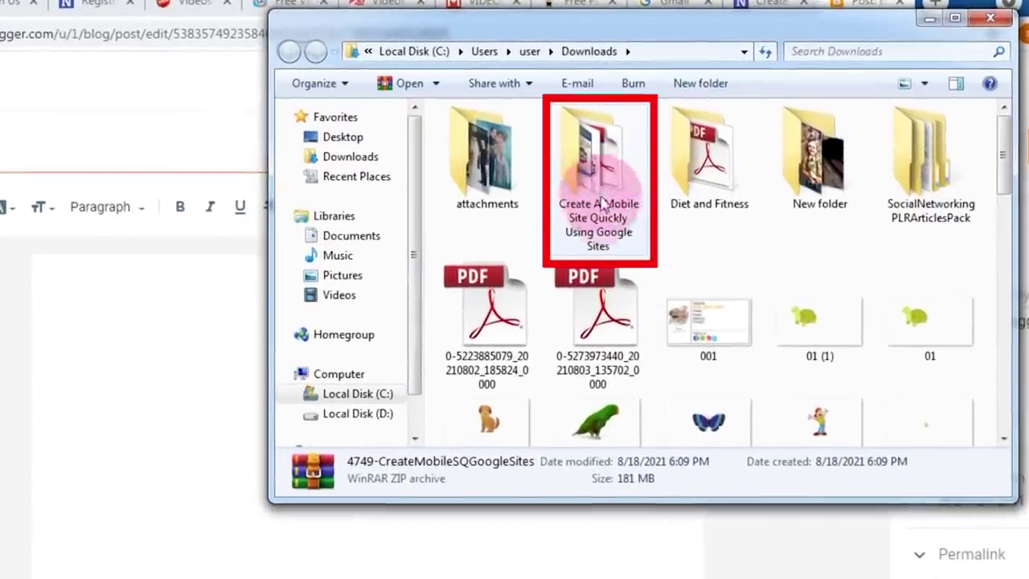
{"action": "double_click", "coordinate": [601, 201]}
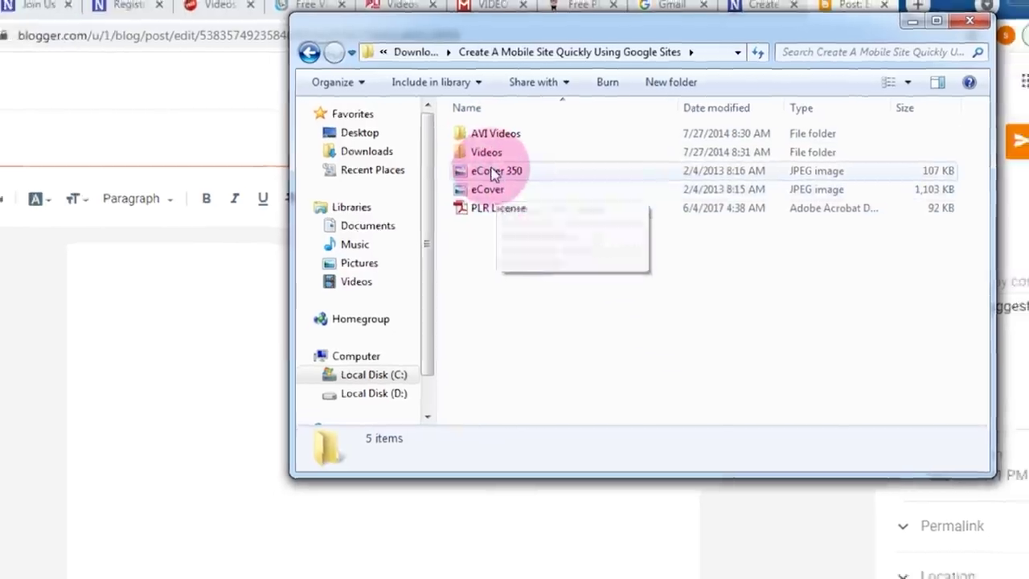
{"action": "double_click", "coordinate": [484, 177]}
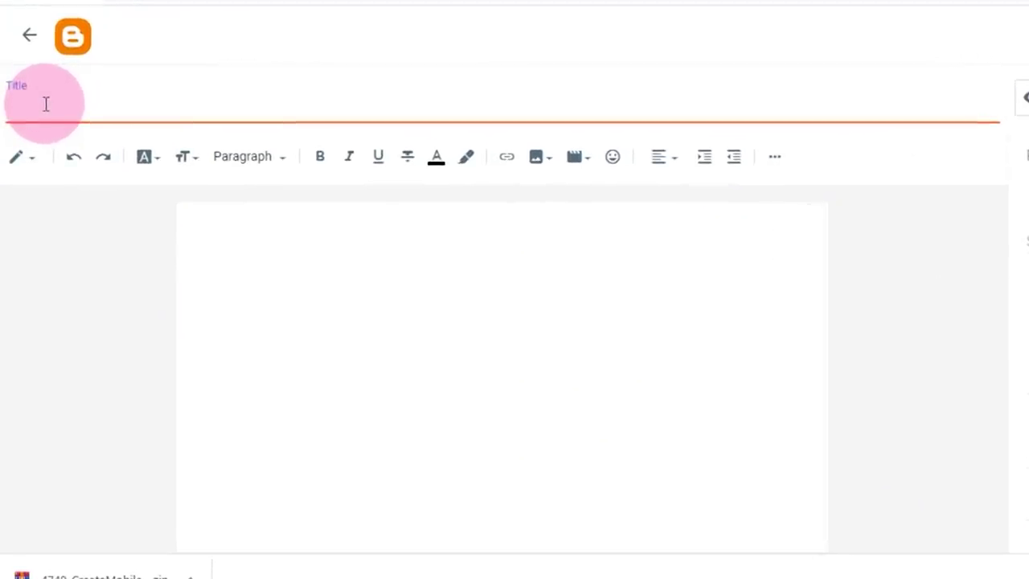
Title the post "How to create a mobile friendly website using Google Sites." and place the cursor in its body
{"action": "type", "text": "How to create a mobile friendly website using Google Sites."}
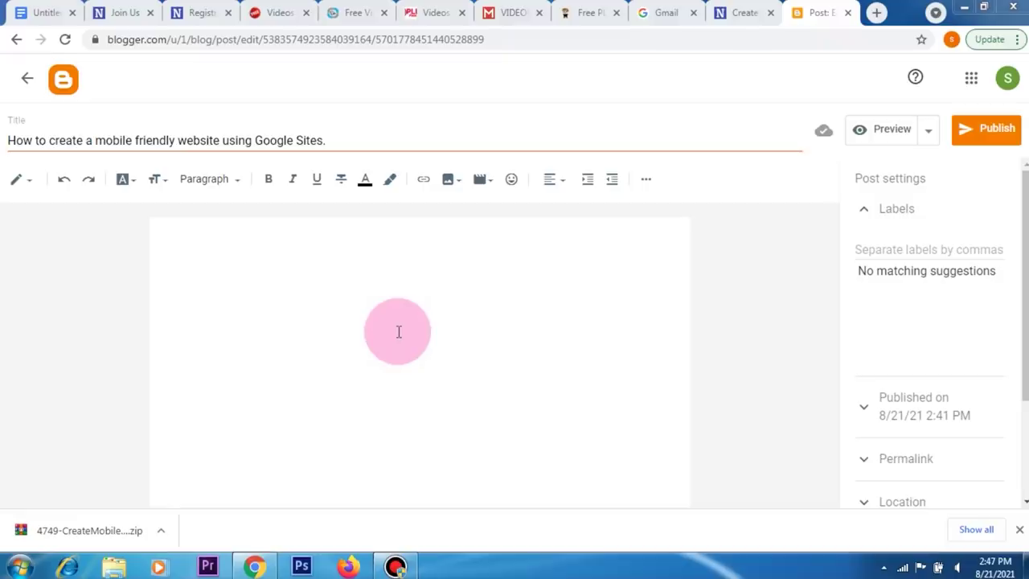
{"action": "left_click", "coordinate": [432, 409]}
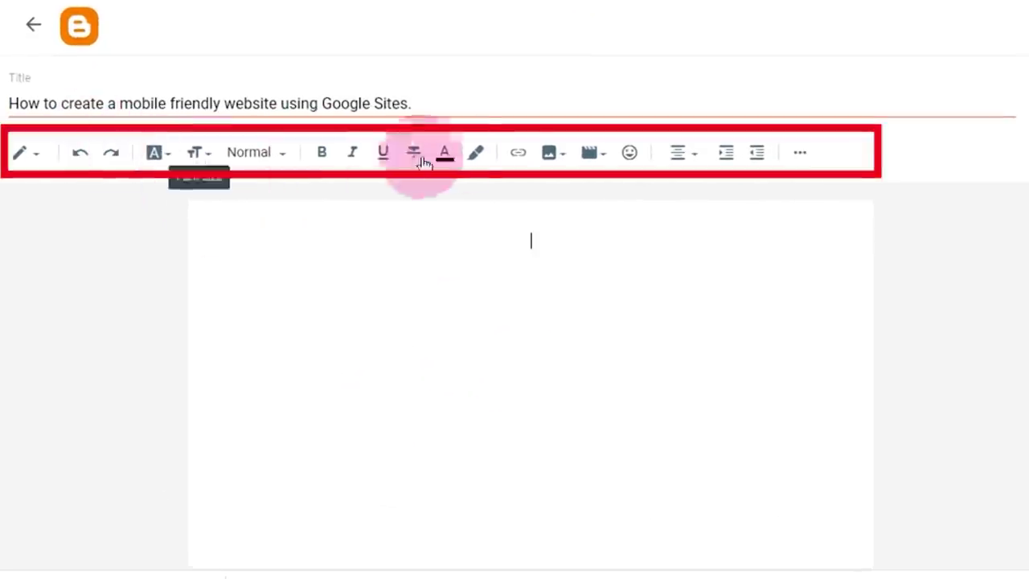
Insert the eCover image from the downloaded "Create A Mobile Site Quickly Using Google Sites" folder into the post body
{"action": "left_click", "coordinate": [551, 153]}
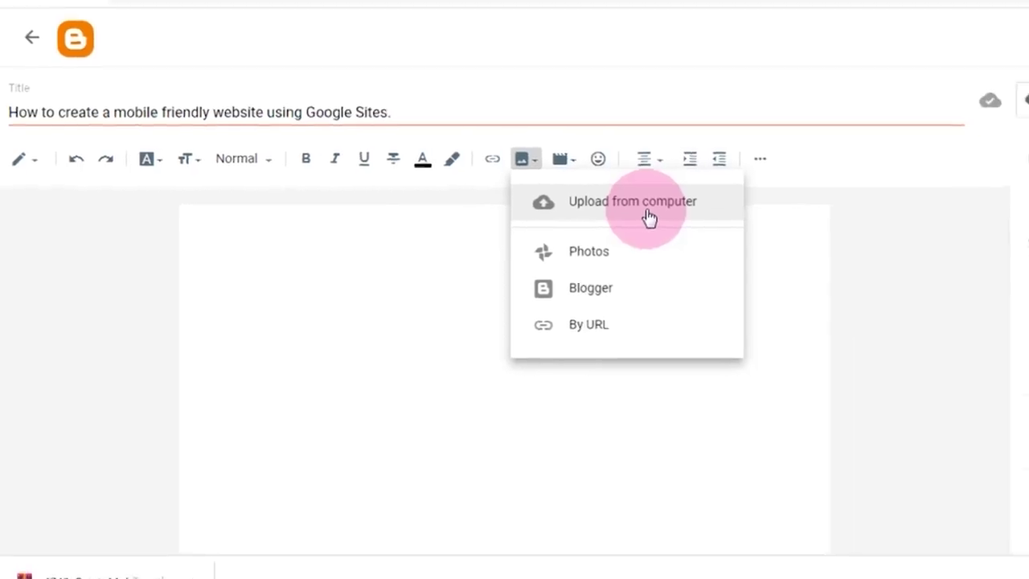
{"action": "left_click", "coordinate": [682, 214]}
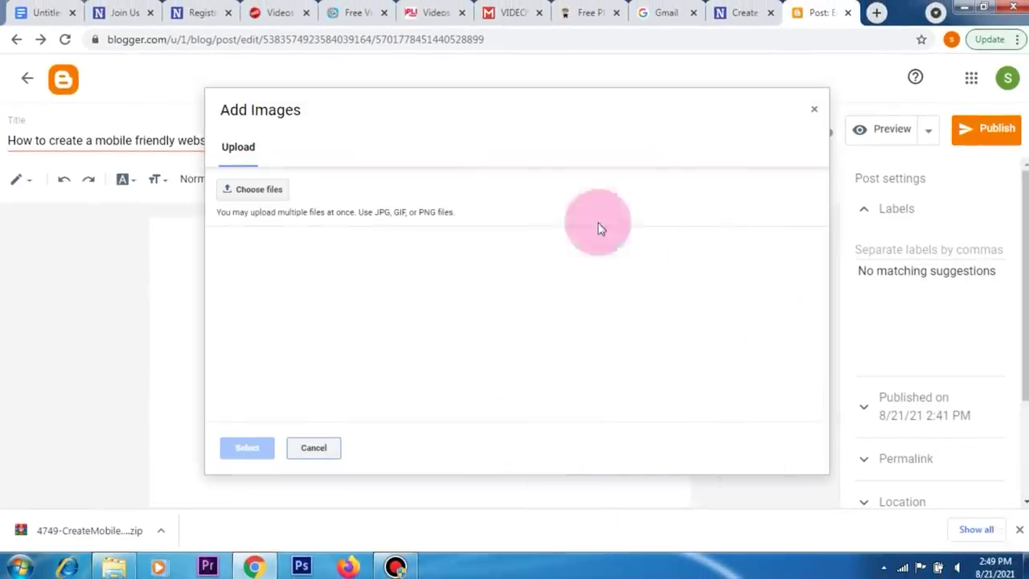
{"action": "left_click", "coordinate": [256, 189]}
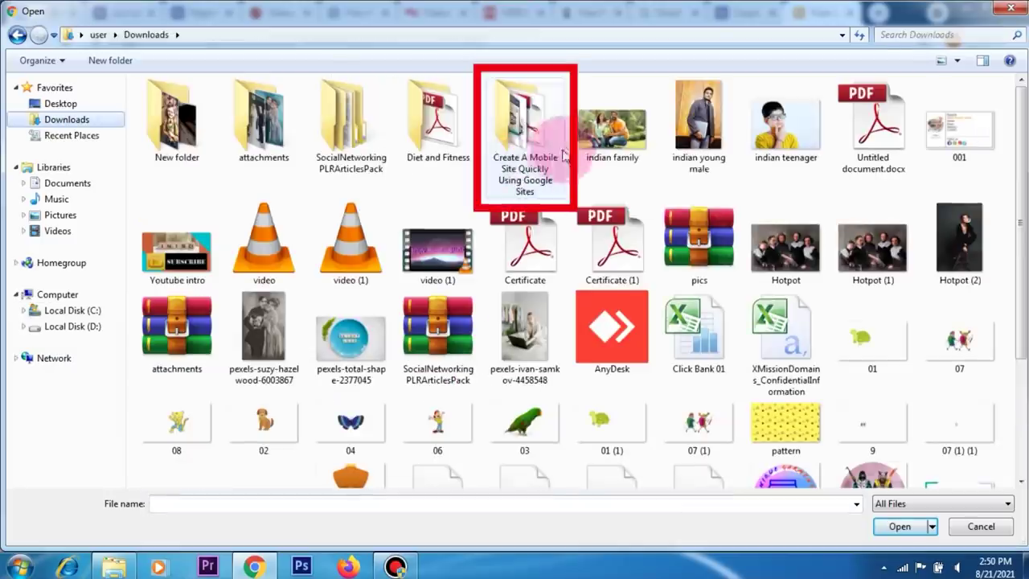
{"action": "double_click", "coordinate": [526, 140]}
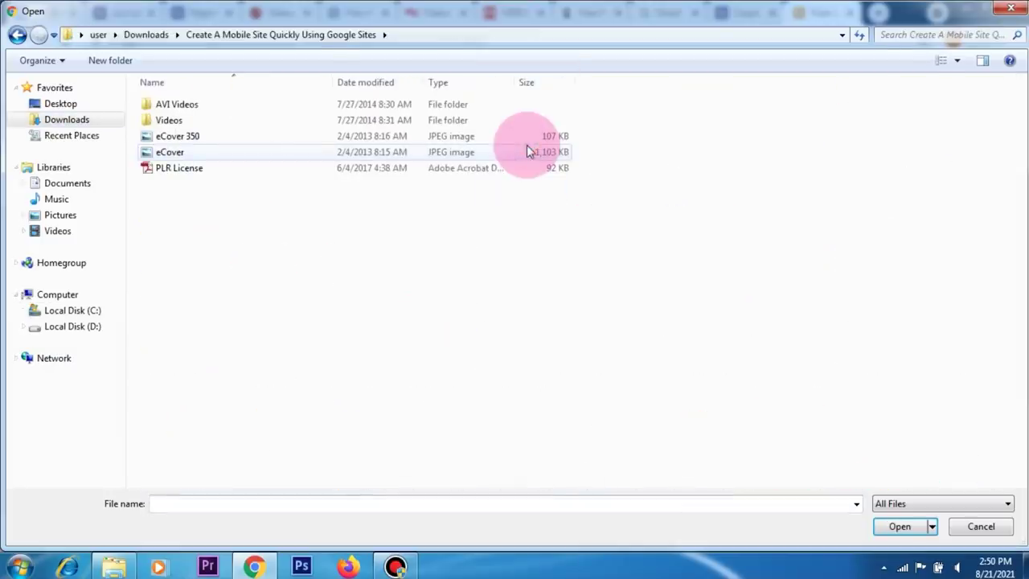
{"action": "double_click", "coordinate": [170, 151]}
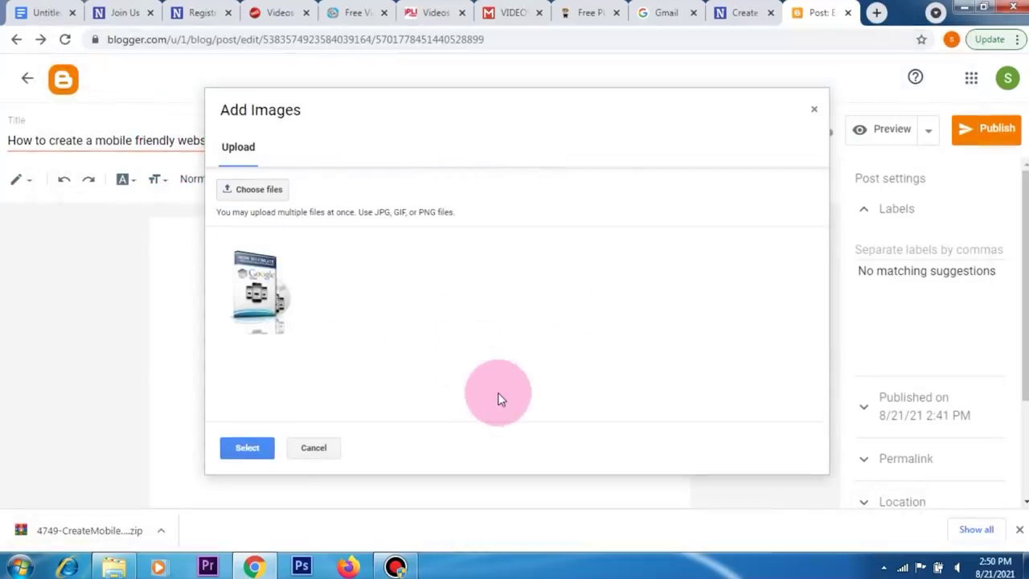
{"action": "left_click", "coordinate": [266, 296]}
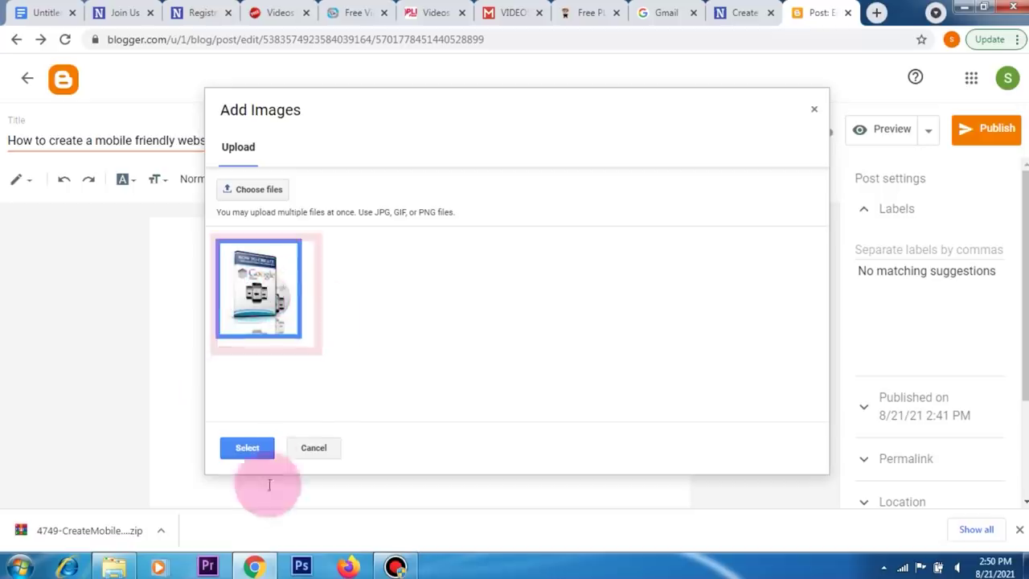
{"action": "left_click", "coordinate": [250, 450]}
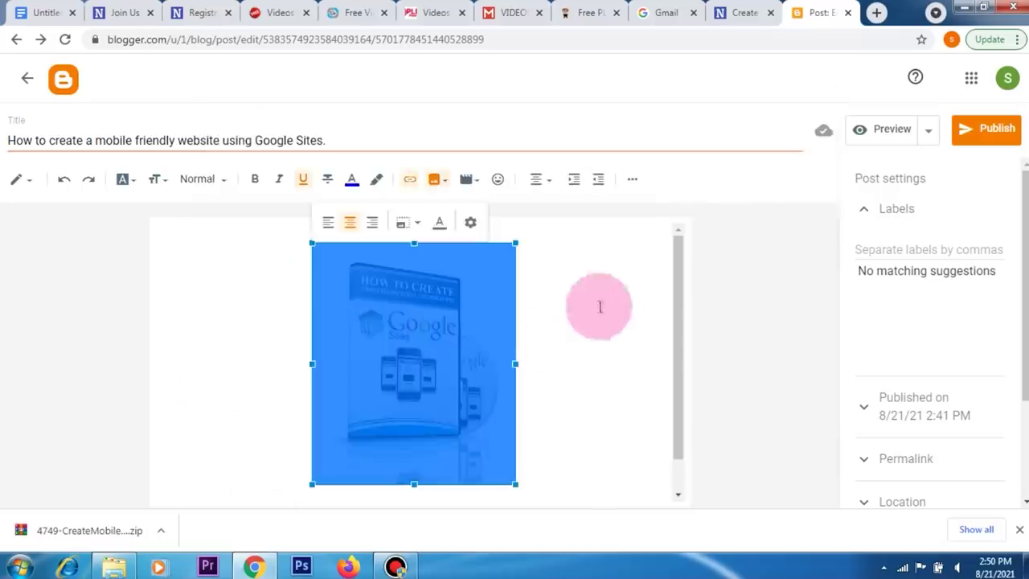
{"action": "left_click", "coordinate": [594, 321]}
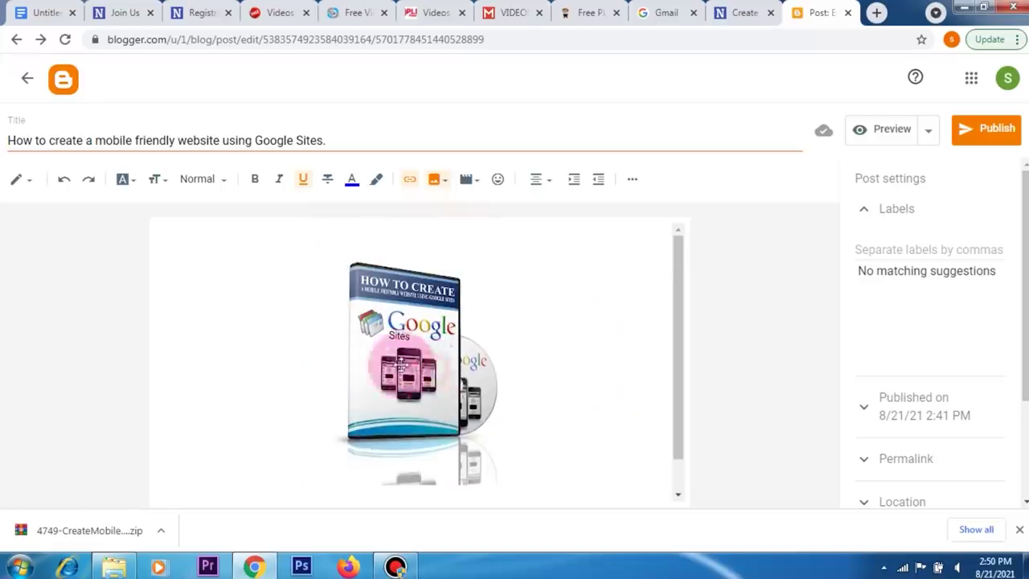
Shrink the cover image to about two thirds of its size and align it left
{"action": "left_click", "coordinate": [518, 478]}
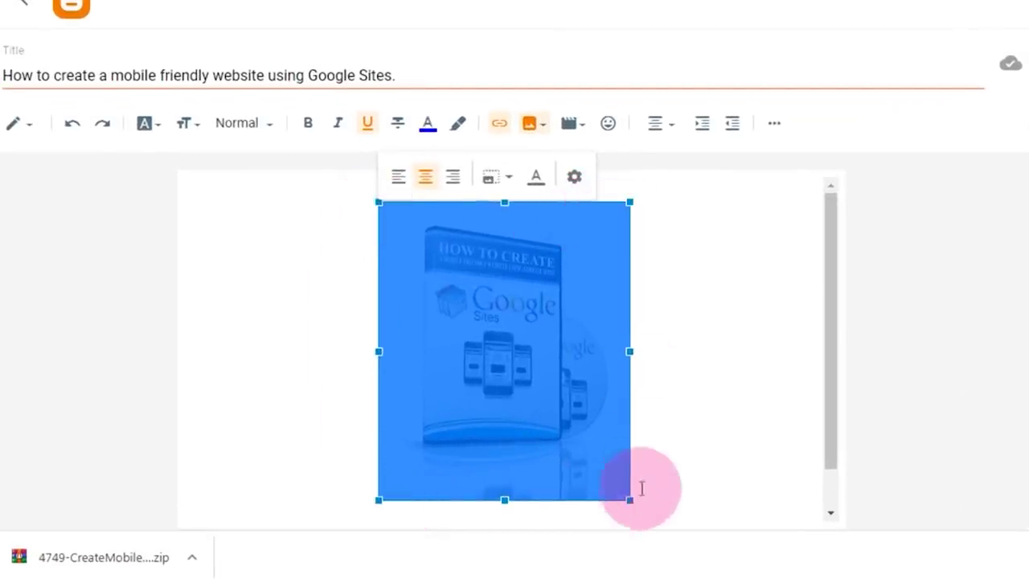
{"action": "left_click_drag", "start_coordinate": [629, 499], "coordinate": [548, 404]}
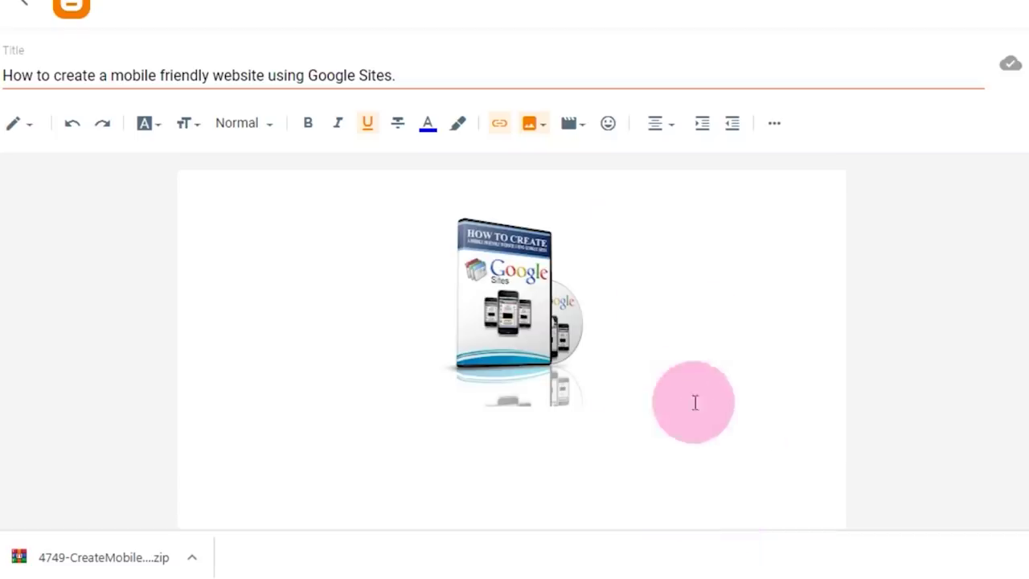
{"action": "left_click", "coordinate": [495, 287]}
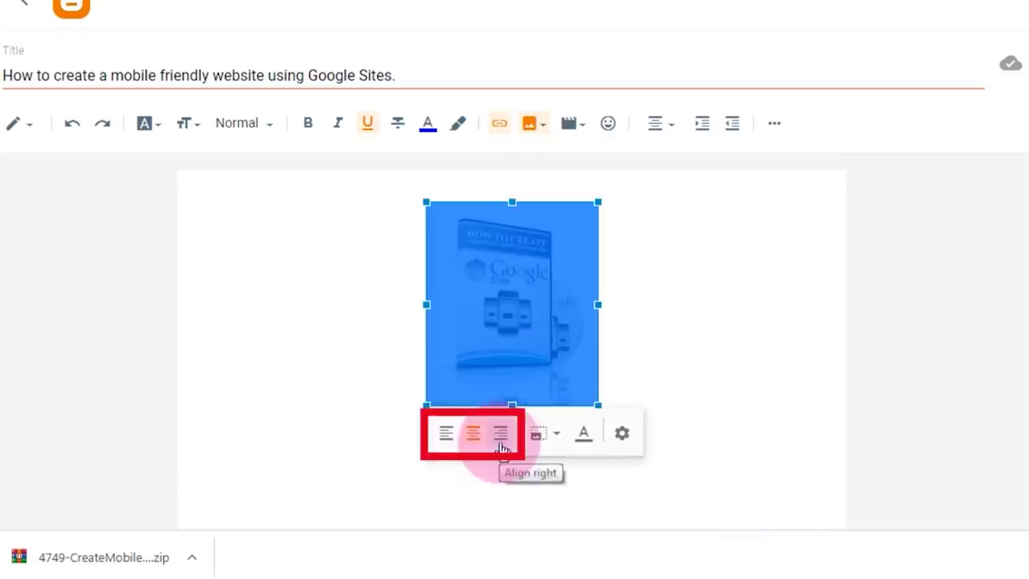
{"action": "left_click", "coordinate": [445, 432]}
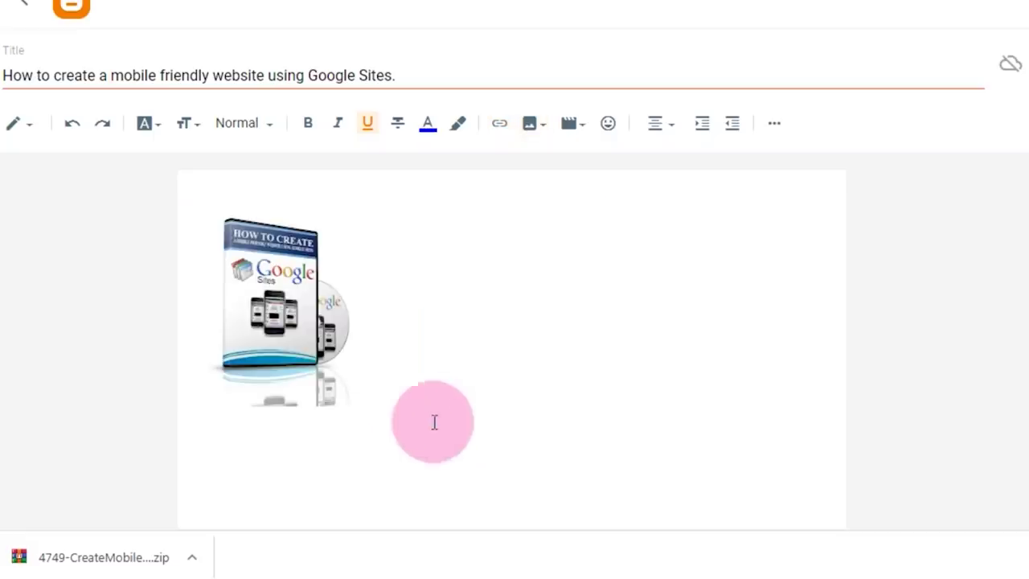
Try right and centre alignment on the cover image before returning it to left alignment
{"action": "left_click", "coordinate": [282, 330]}
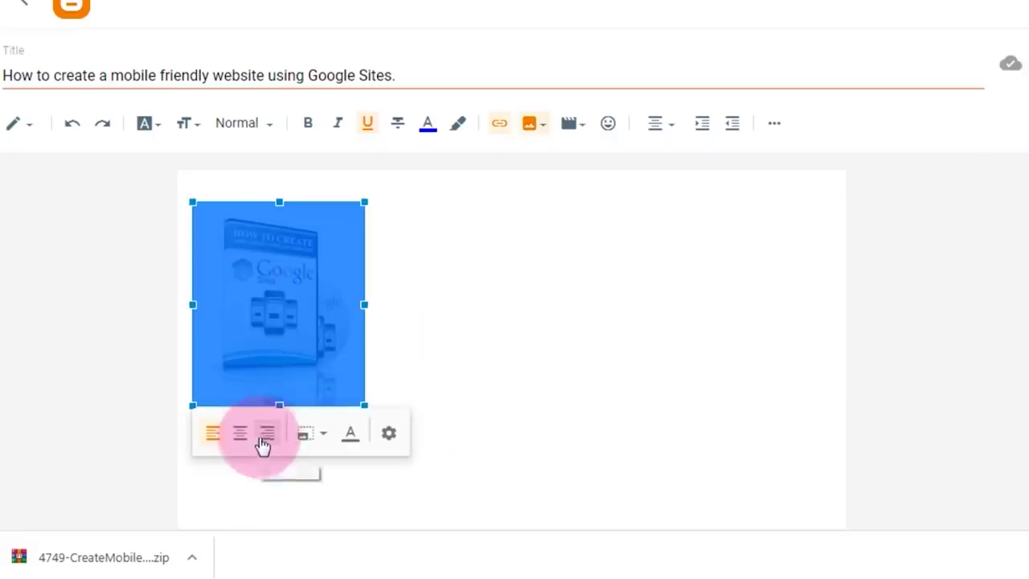
{"action": "left_click", "coordinate": [265, 434]}
{"action": "left_click", "coordinate": [731, 289]}
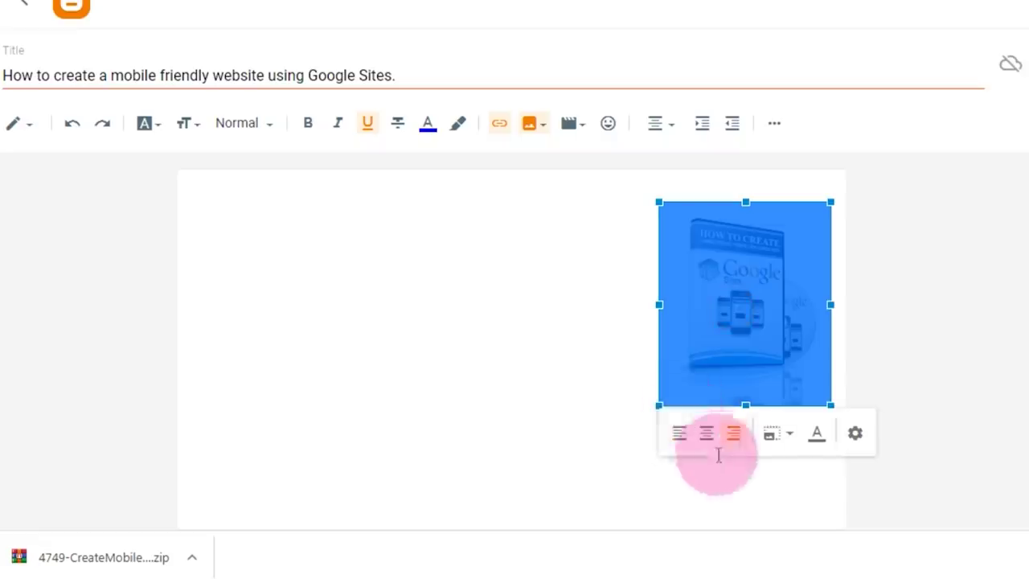
{"action": "left_click", "coordinate": [705, 435]}
{"action": "left_click", "coordinate": [520, 294]}
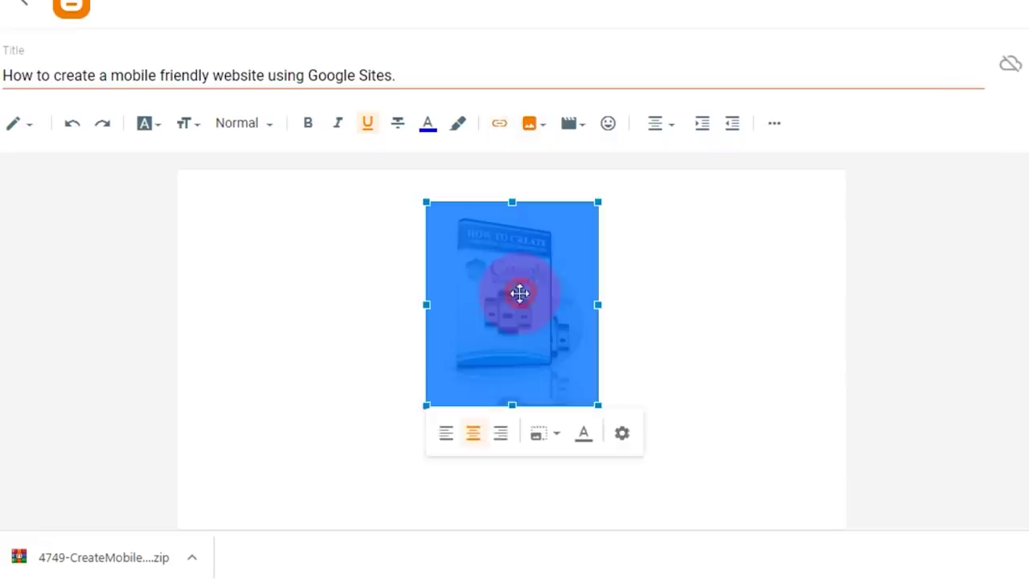
{"action": "left_click", "coordinate": [452, 444]}
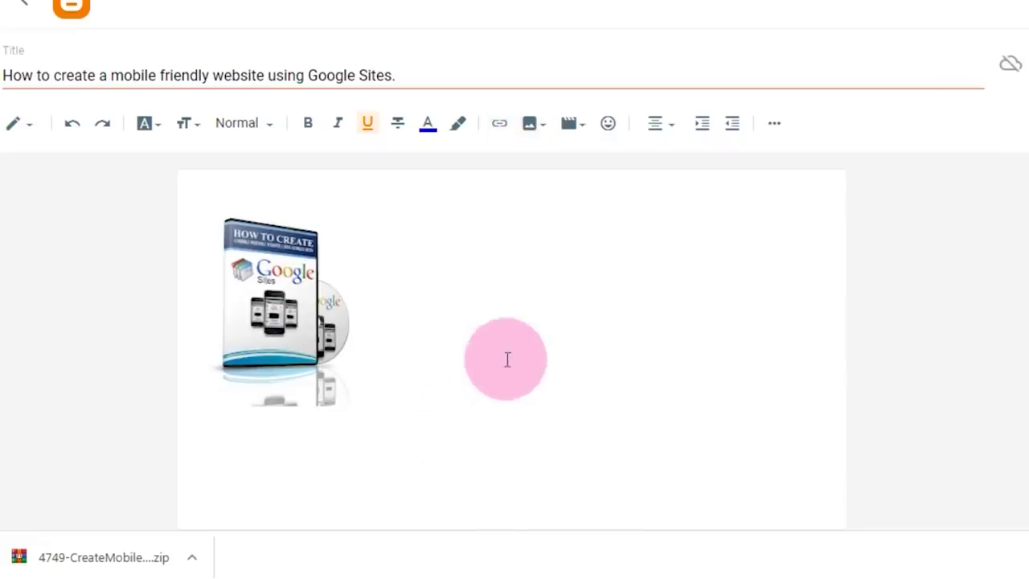
{"action": "left_click", "coordinate": [471, 290]}
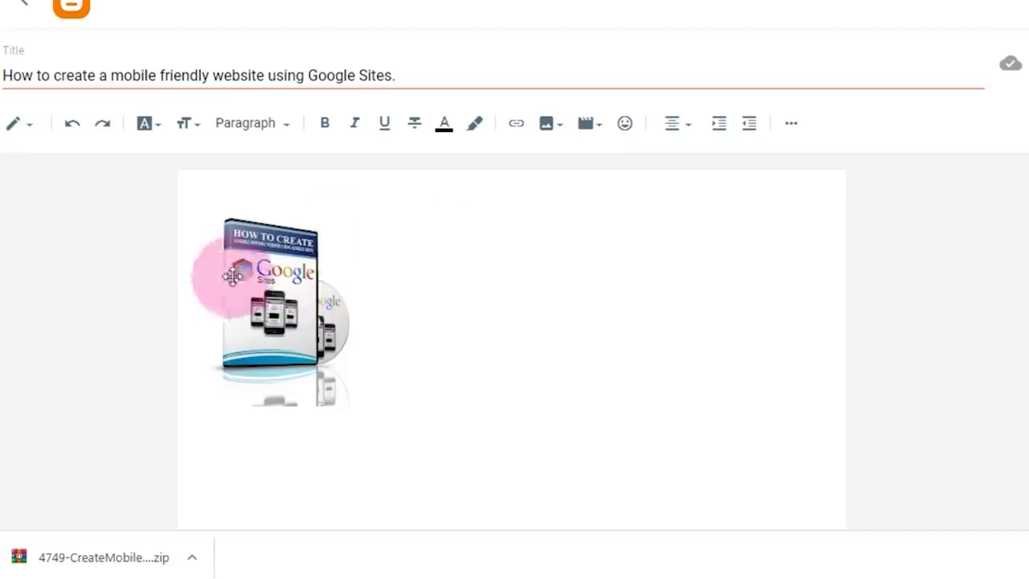
{"action": "left_click", "coordinate": [275, 288]}
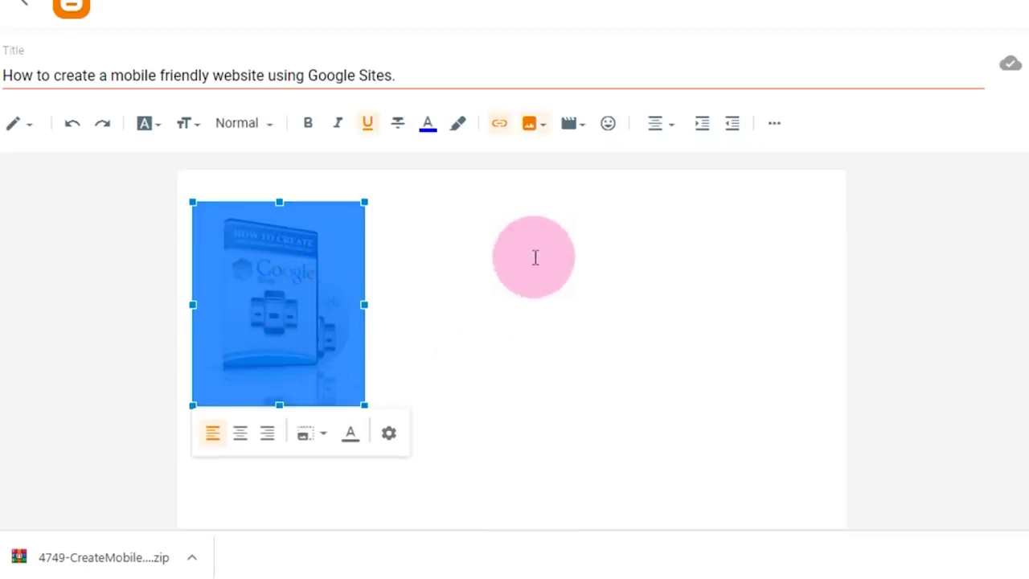
{"action": "left_click", "coordinate": [412, 191]}
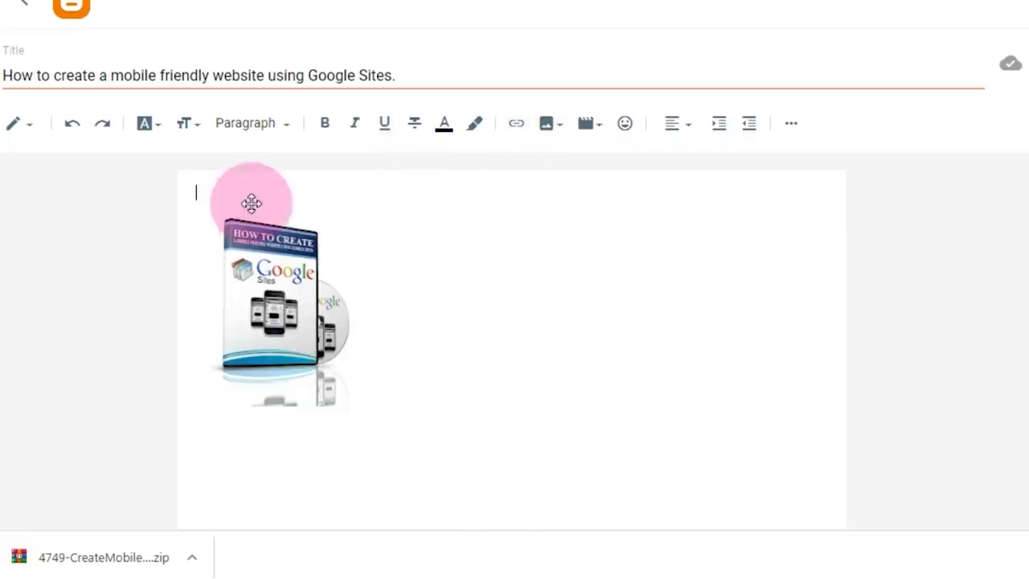
{"action": "left_click", "coordinate": [263, 296]}
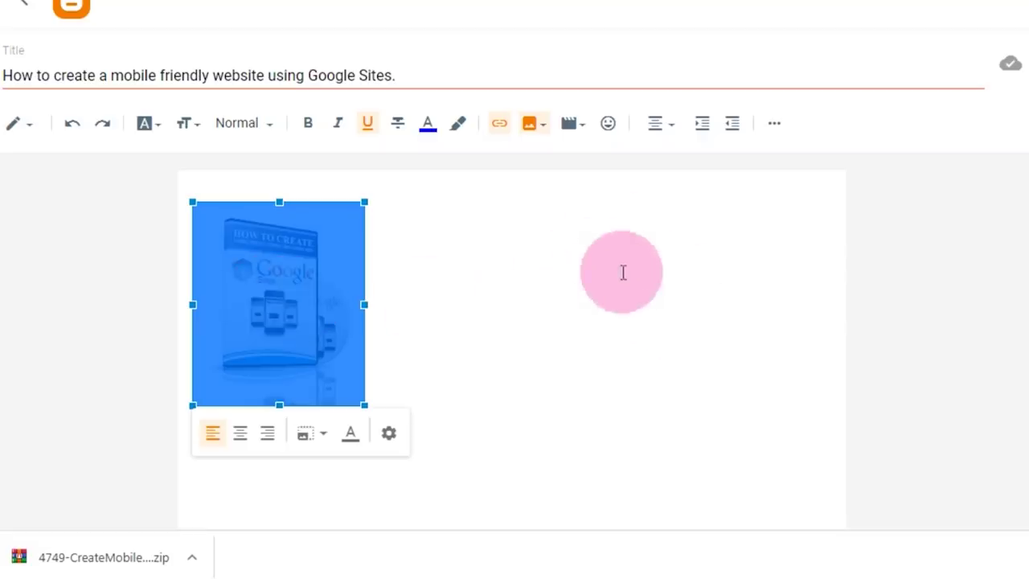
{"action": "left_click", "coordinate": [627, 241]}
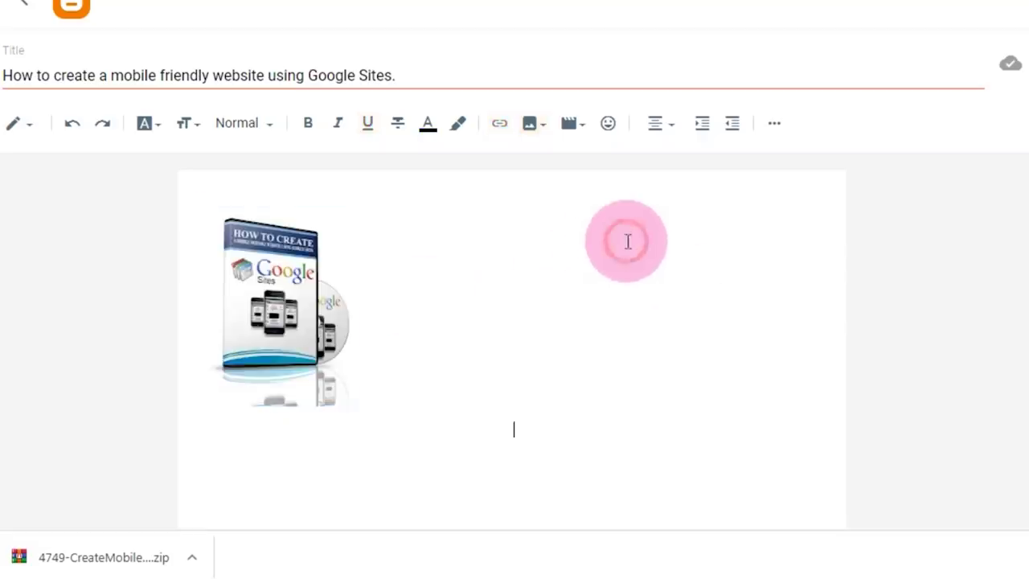
{"action": "left_click", "coordinate": [278, 310]}
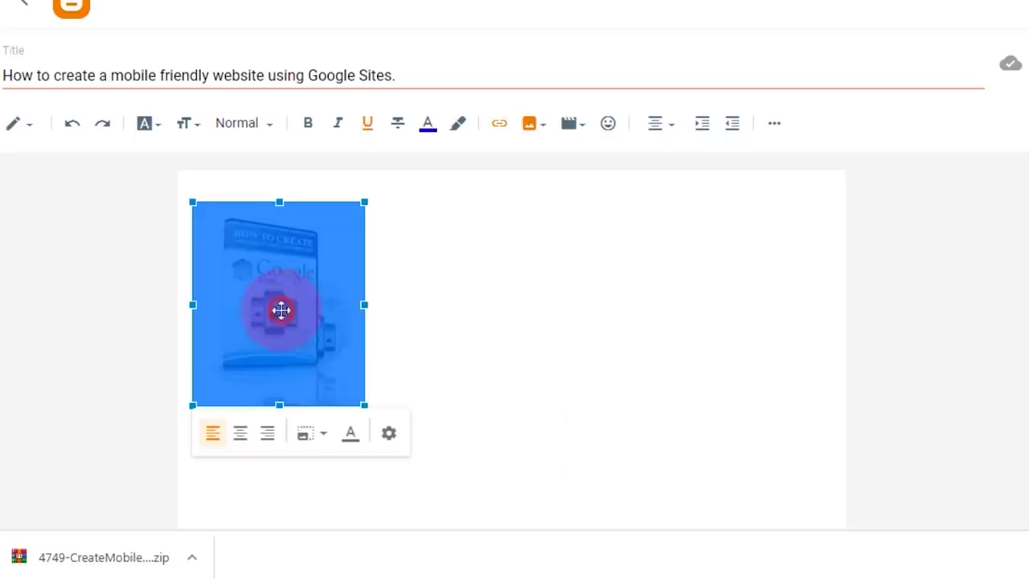
{"action": "left_click", "coordinate": [410, 211]}
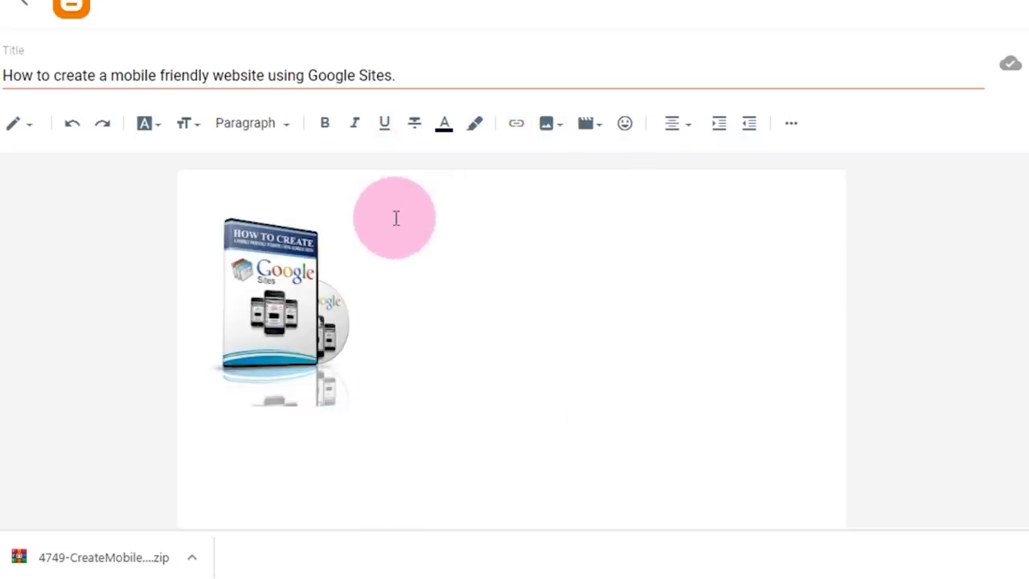
Copy the post title and paste it into the body beside the cover image
{"action": "triple_click", "coordinate": [425, 71]}
{"action": "key", "text": "ctrl+c"}
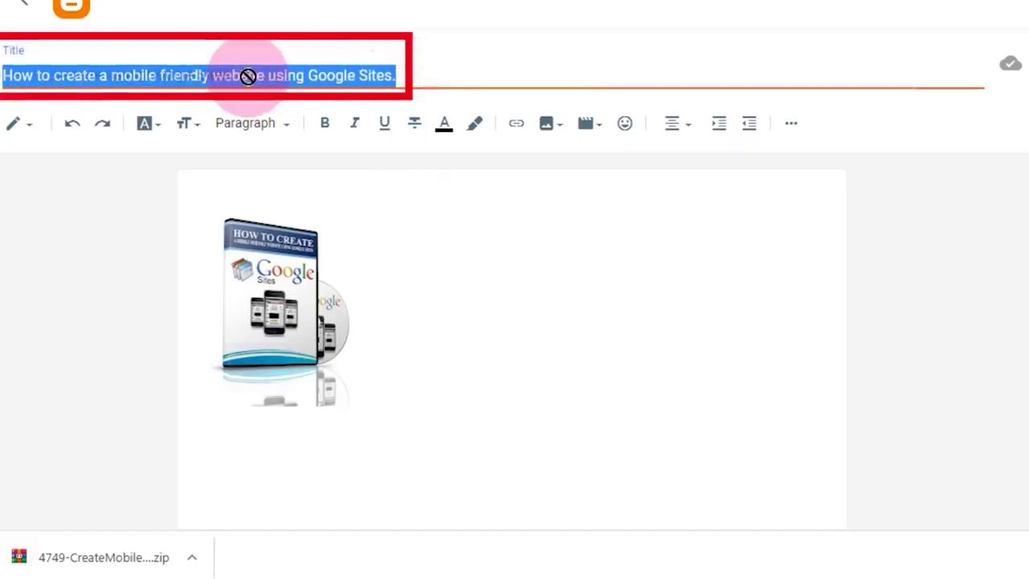
{"action": "left_click", "coordinate": [425, 220]}
{"action": "right_click", "coordinate": [426, 218]}
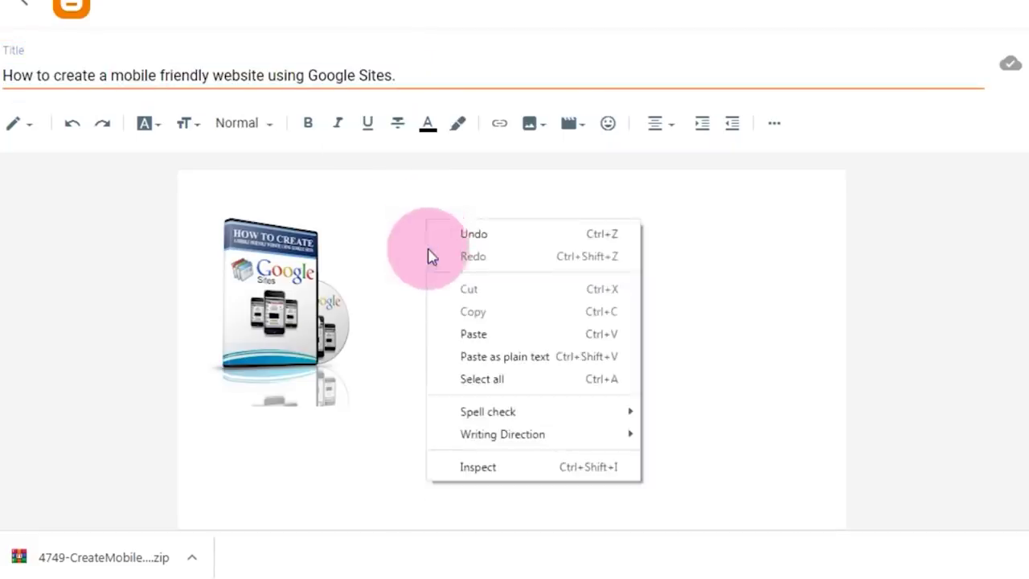
{"action": "left_click", "coordinate": [474, 335]}
Format the pasted title text in the body as a Major Heading
{"action": "left_click_drag", "start_coordinate": [765, 216], "coordinate": [379, 211]}
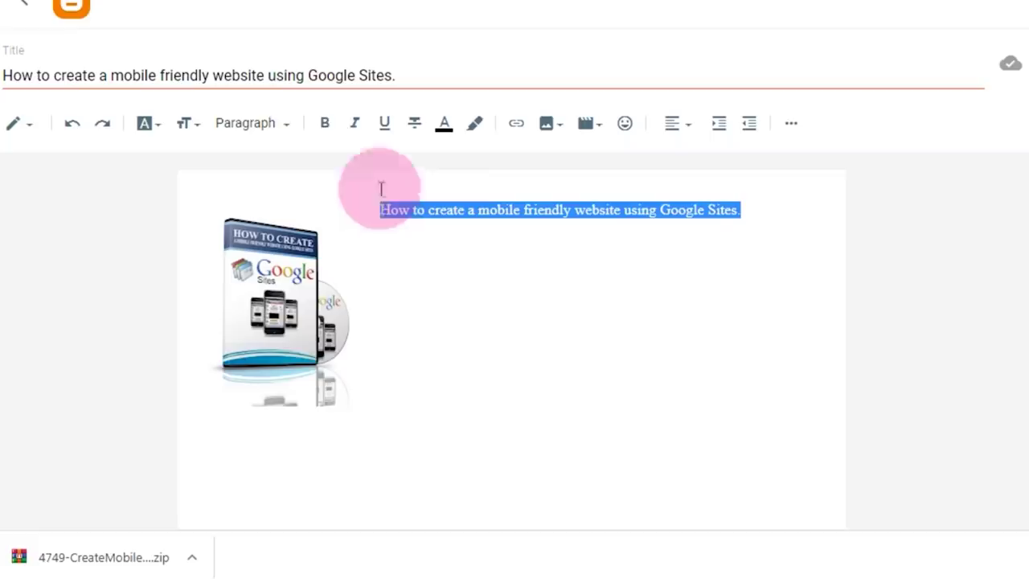
{"action": "left_click", "coordinate": [286, 125]}
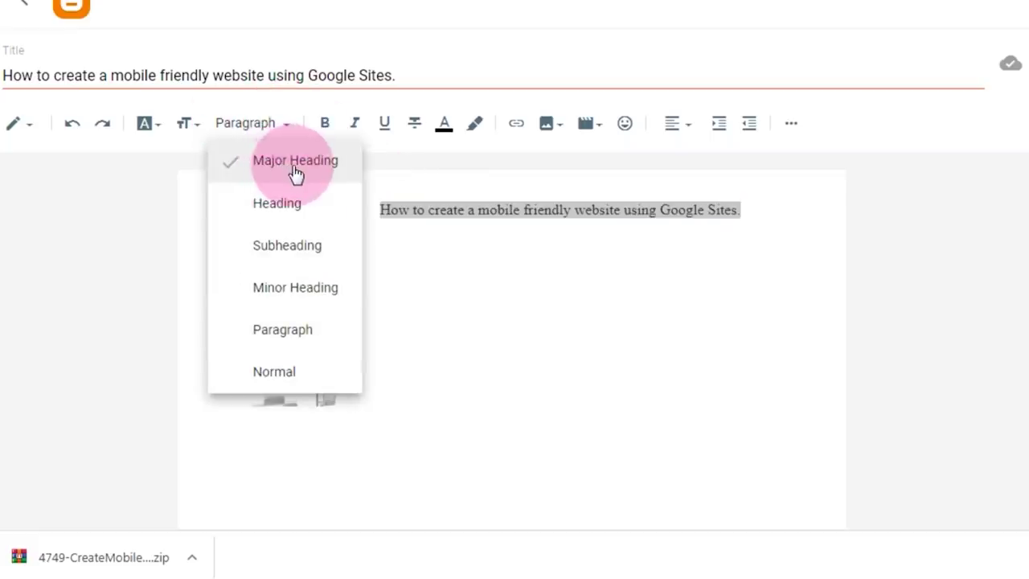
{"action": "left_click", "coordinate": [295, 165]}
{"action": "left_click", "coordinate": [735, 397]}
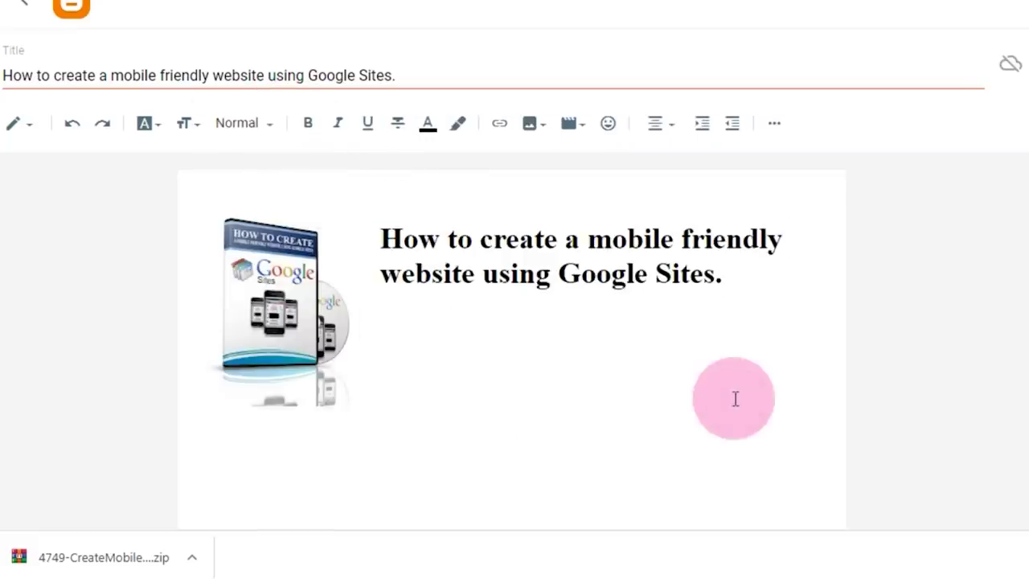
Change the heading beside the cover image to the Arial font and colour it bright red
{"action": "left_click_drag", "start_coordinate": [743, 281], "coordinate": [387, 252]}
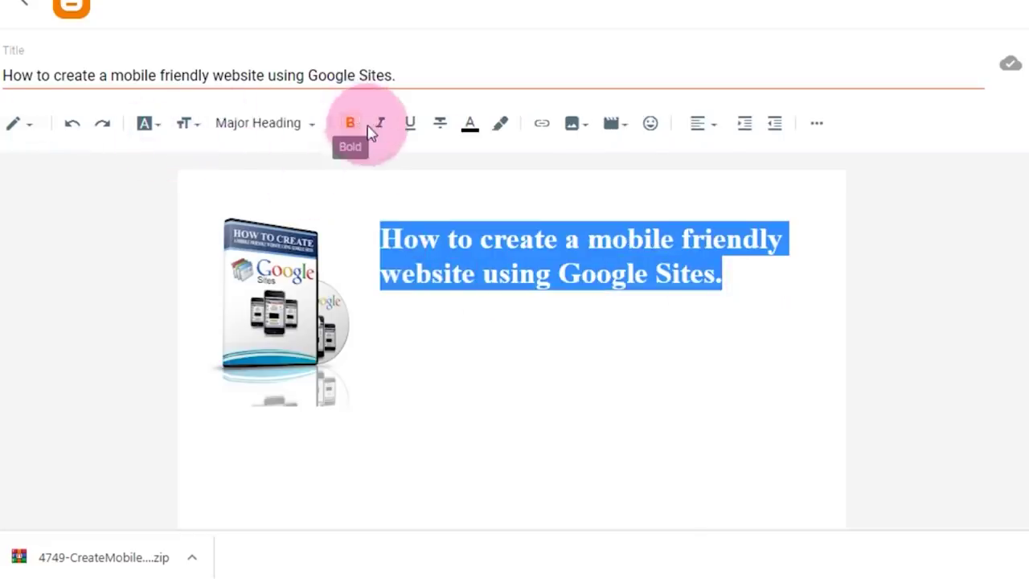
{"action": "left_click", "coordinate": [157, 128]}
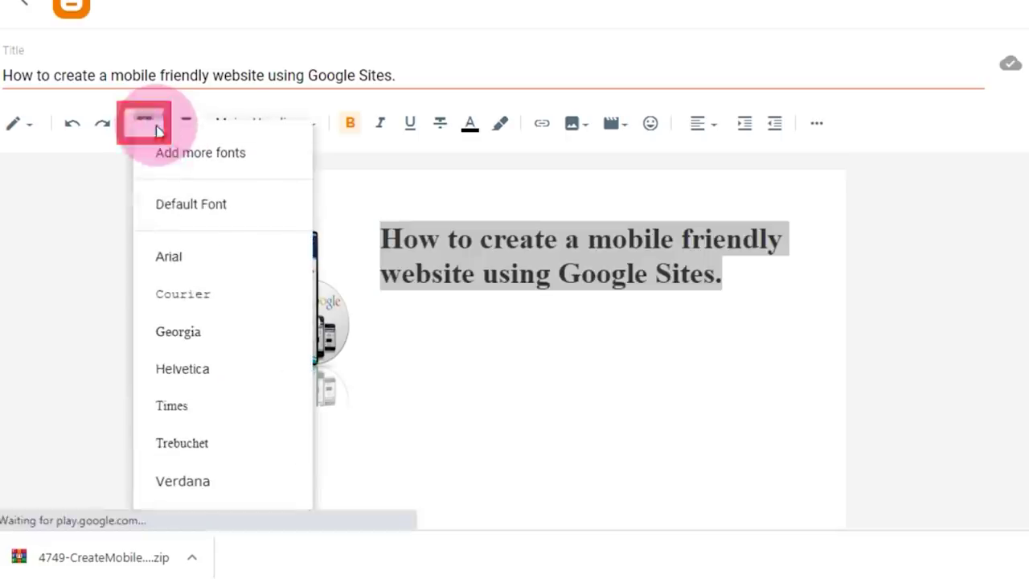
{"action": "left_click", "coordinate": [182, 254]}
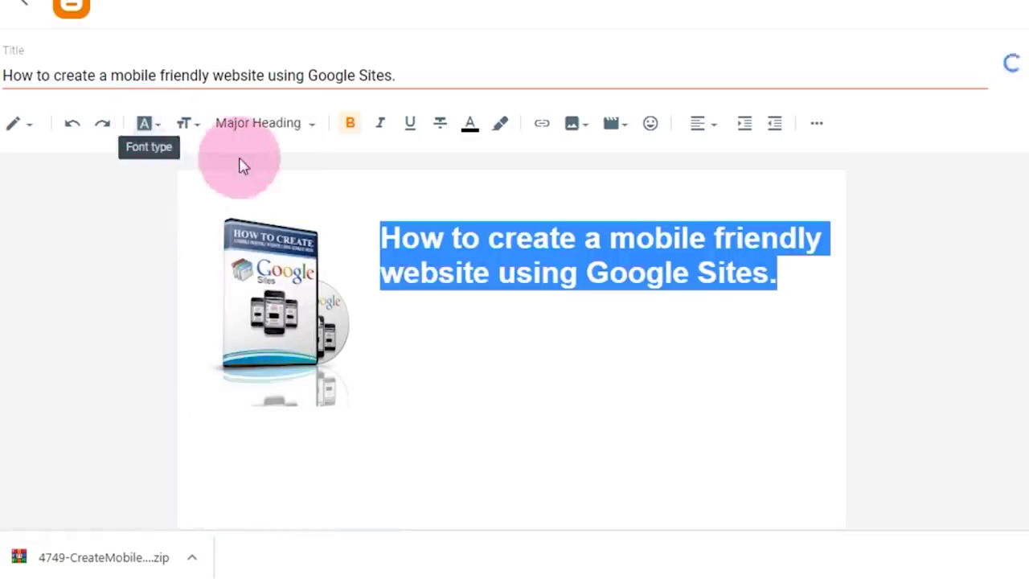
{"action": "left_click", "coordinate": [471, 138]}
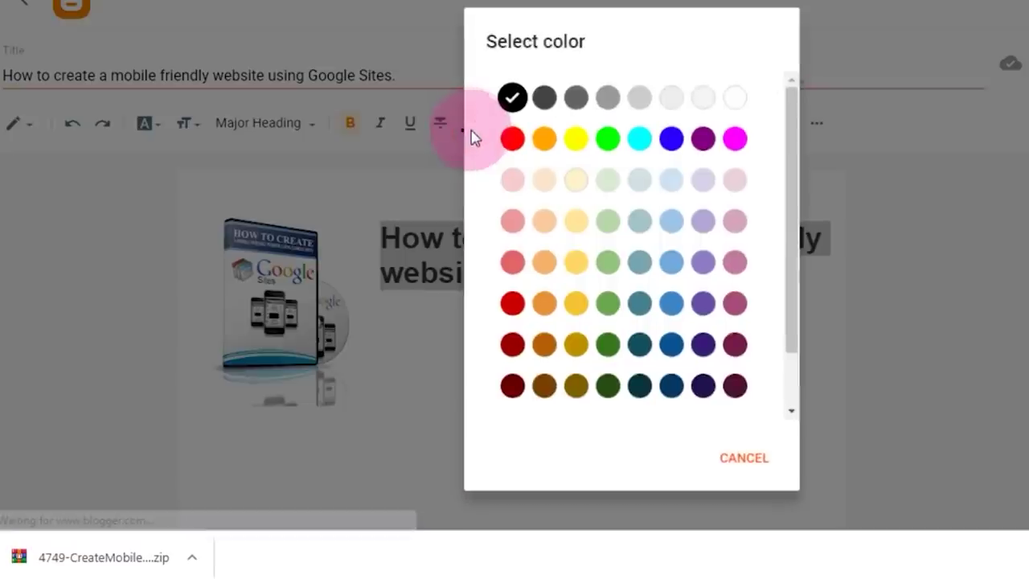
{"action": "left_click", "coordinate": [509, 138]}
{"action": "left_click", "coordinate": [505, 417]}
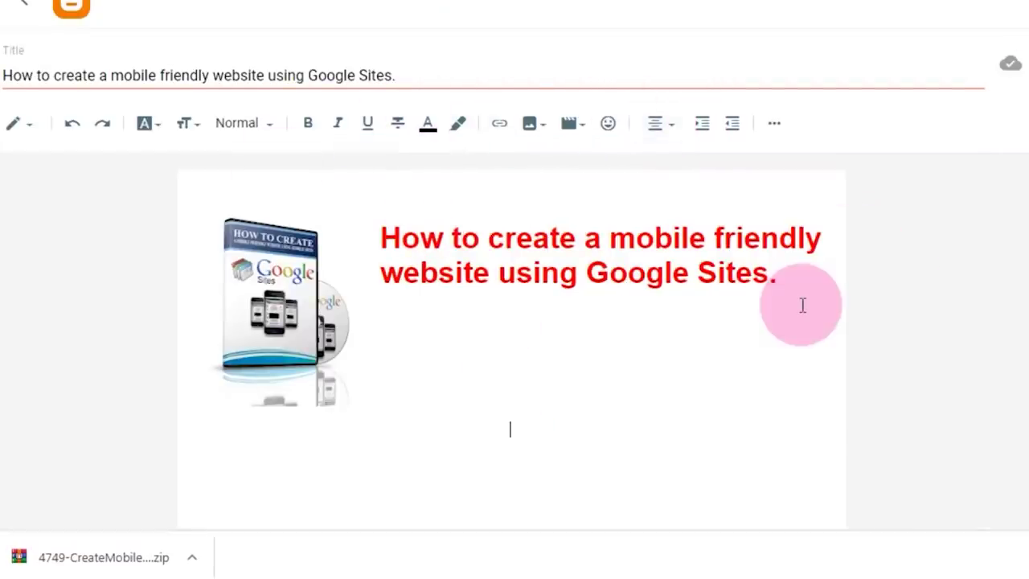
Add the line "100% FREE COURSE TO DOWNLOAD" above the red heading and underline it
{"action": "left_click", "coordinate": [381, 237]}
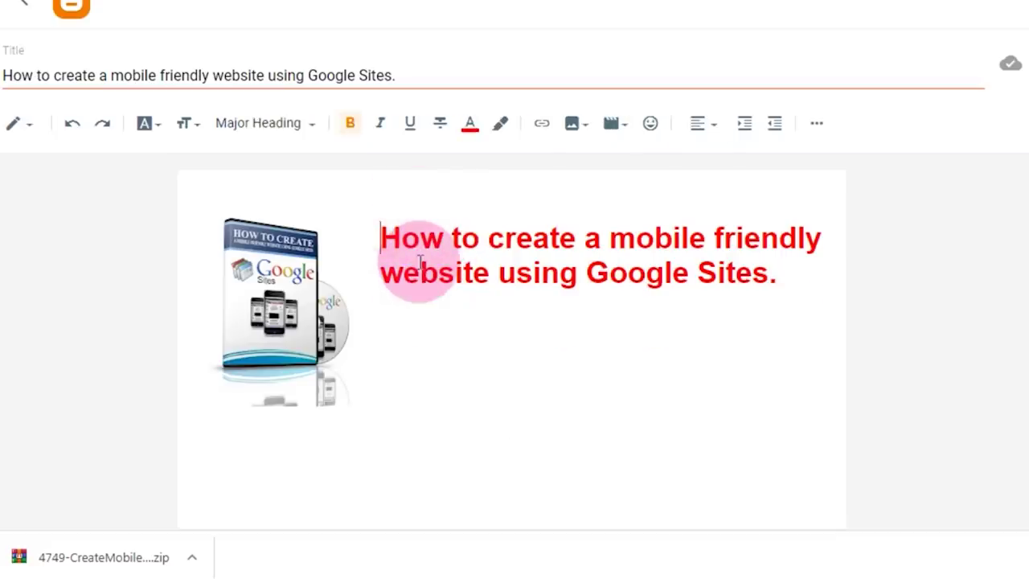
{"action": "key", "text": "Return"}
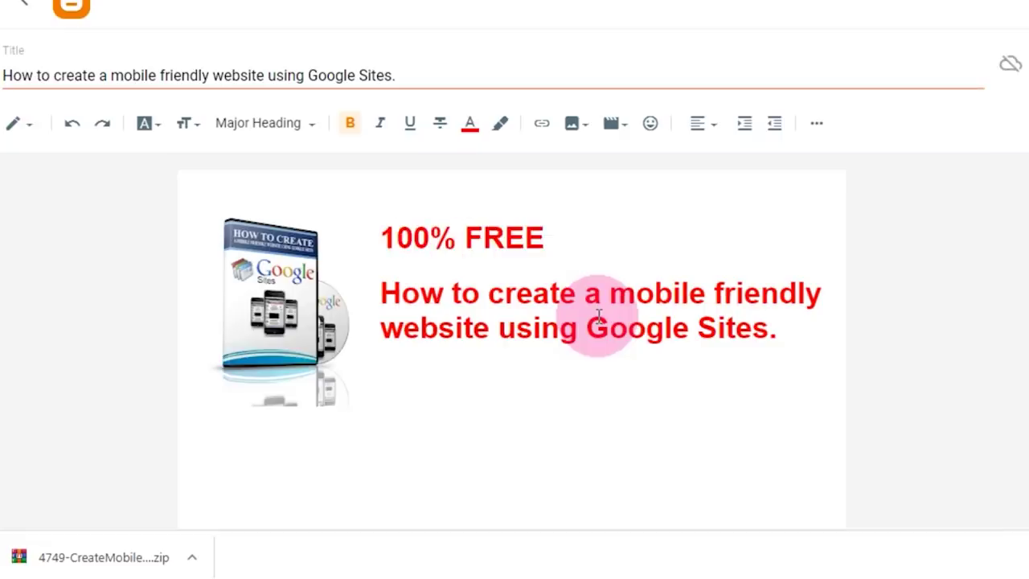
{"action": "type", "text": "100% FREE COURSE TO D"}
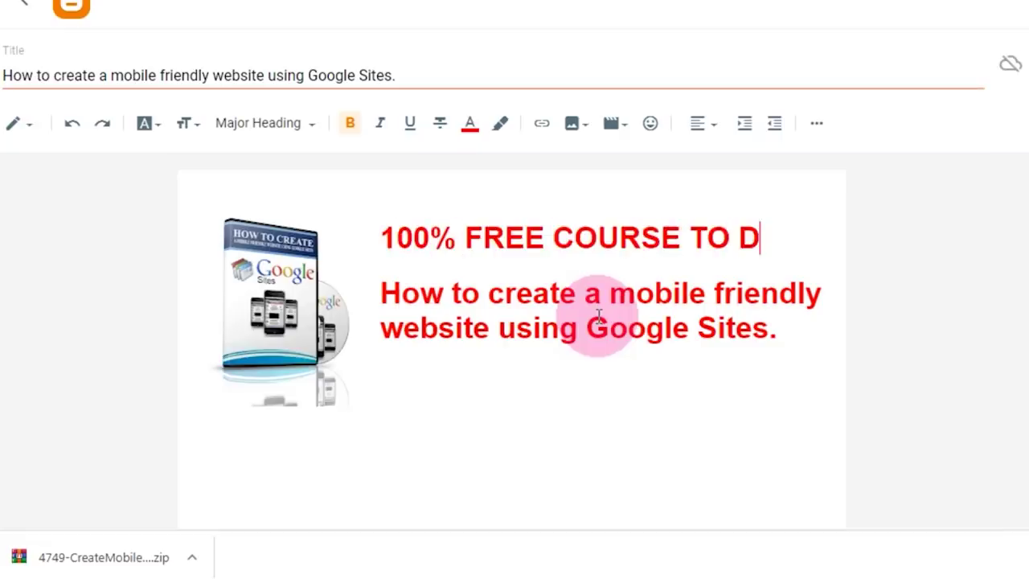
{"action": "type", "text": "OWNLOAD"}
{"action": "left_click_drag", "start_coordinate": [587, 271], "coordinate": [414, 237]}
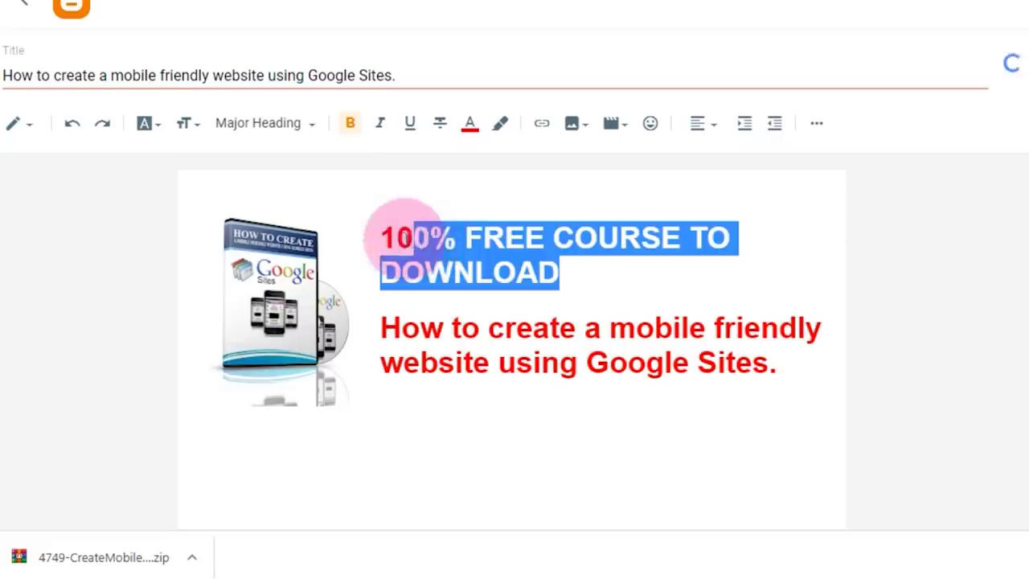
{"action": "key", "text": "ctrl+u"}
{"action": "left_click_drag", "start_coordinate": [585, 286], "coordinate": [396, 237]}
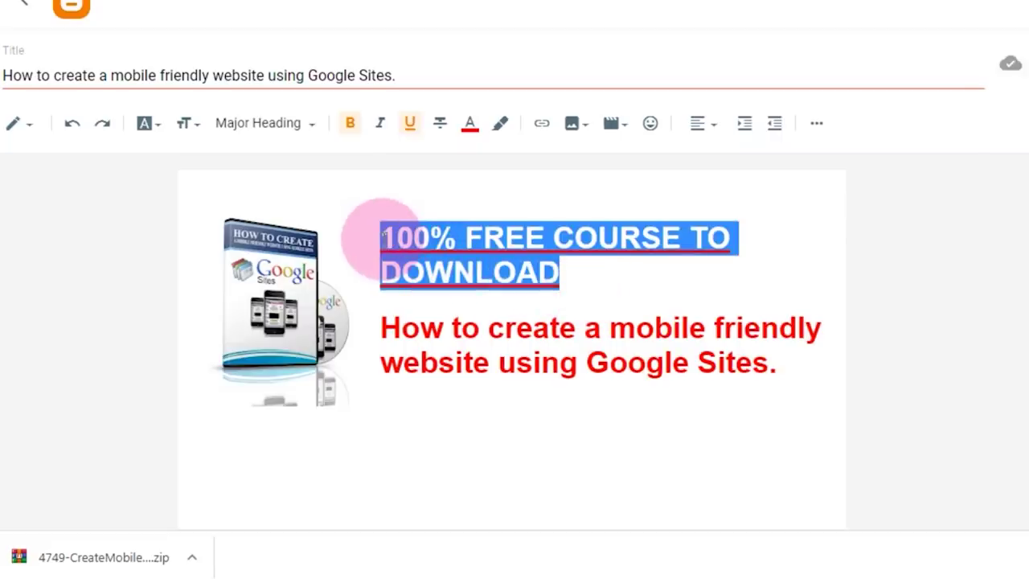
{"action": "left_click", "coordinate": [791, 268]}
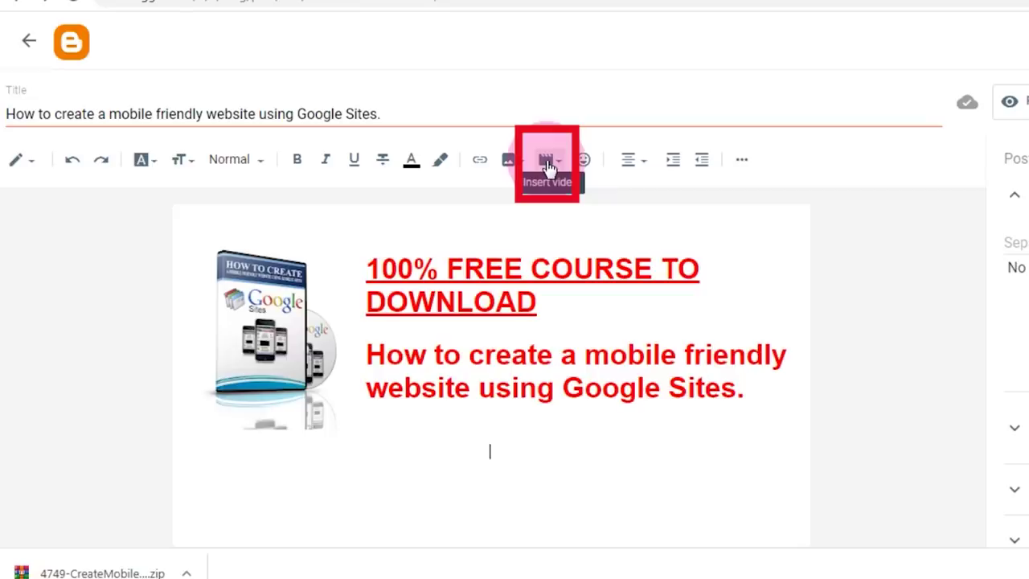
Upload the 1-site-creation video from the course's AVI Videos folder into the post body below the heading
{"action": "left_click", "coordinate": [547, 164]}
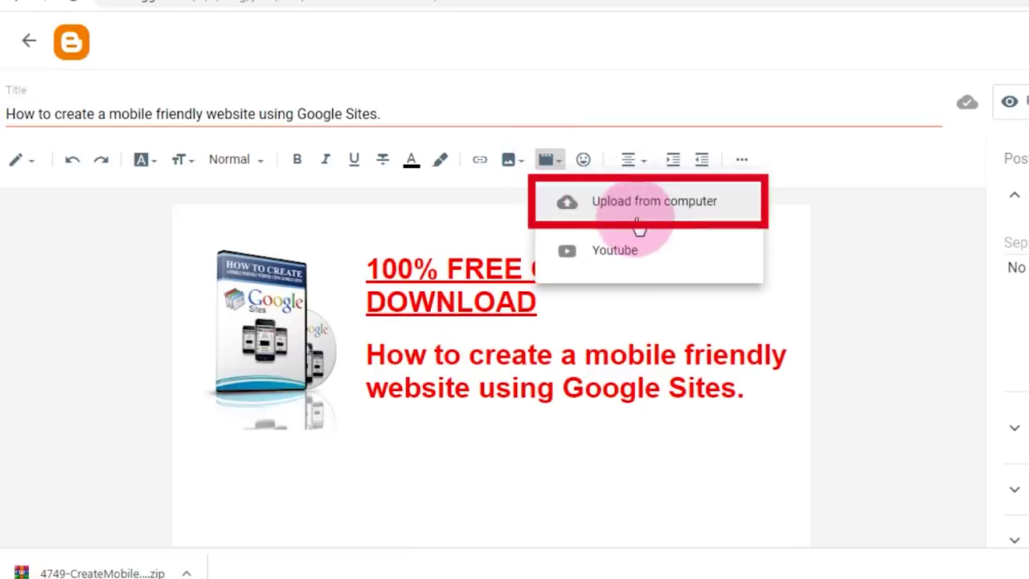
{"action": "left_click", "coordinate": [696, 212]}
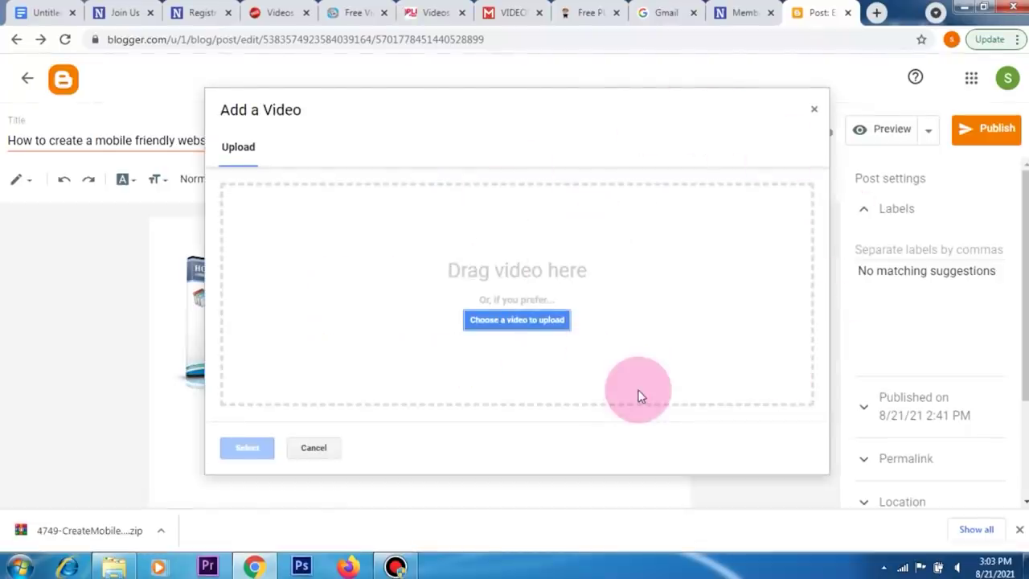
{"action": "left_click", "coordinate": [536, 321]}
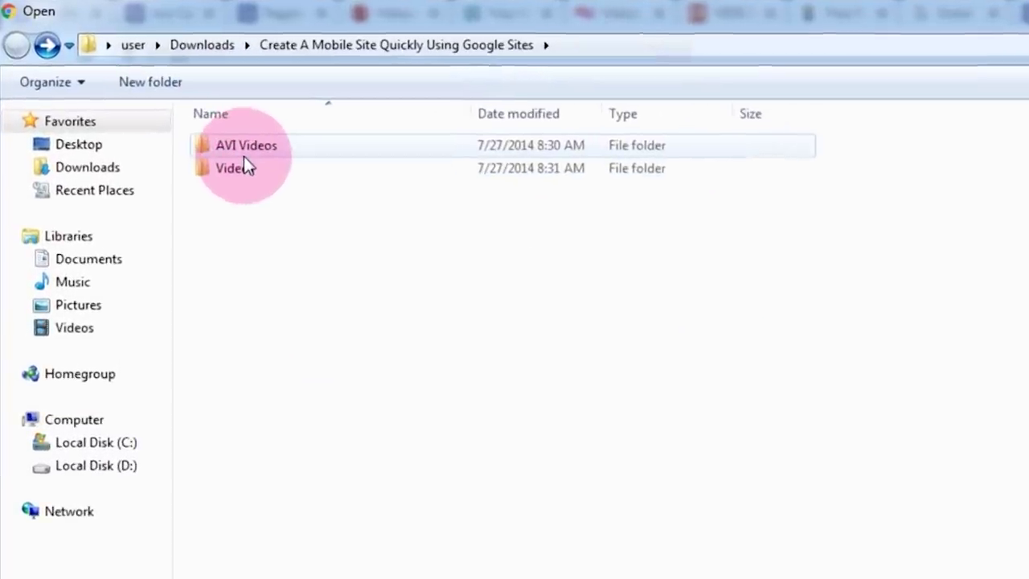
{"action": "double_click", "coordinate": [250, 150]}
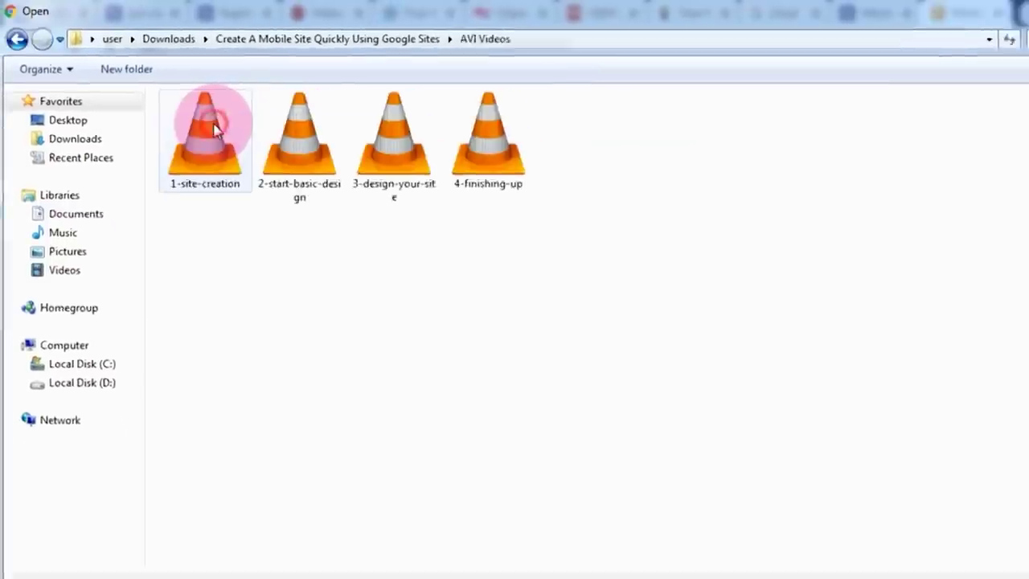
{"action": "left_click", "coordinate": [215, 131]}
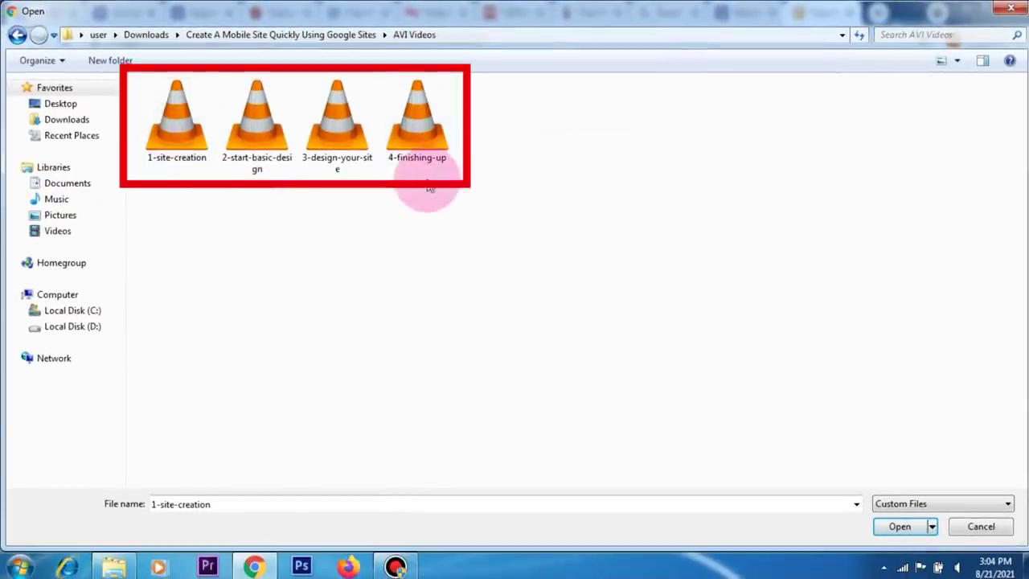
{"action": "left_click", "coordinate": [180, 139]}
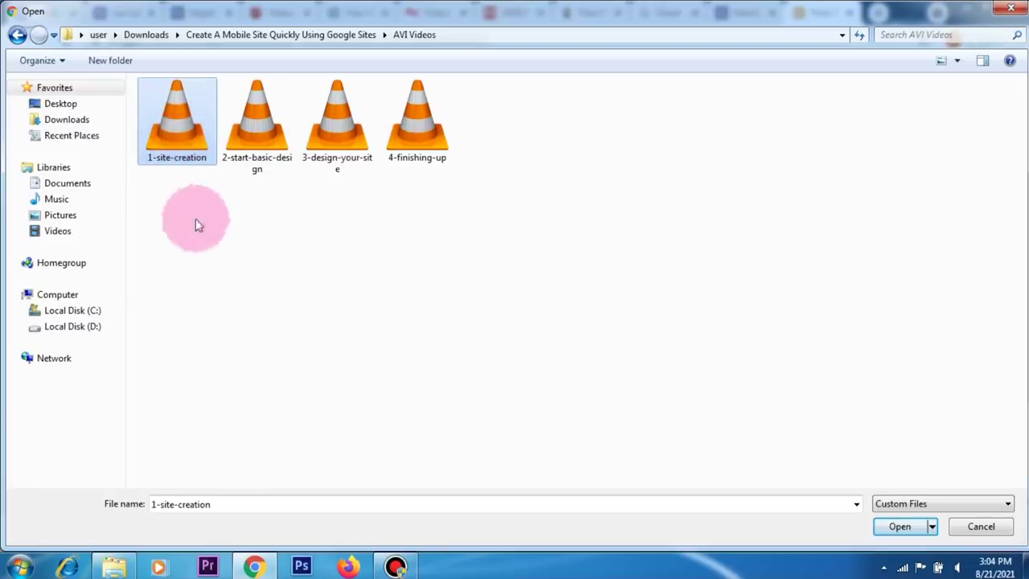
{"action": "left_click", "coordinate": [898, 527]}
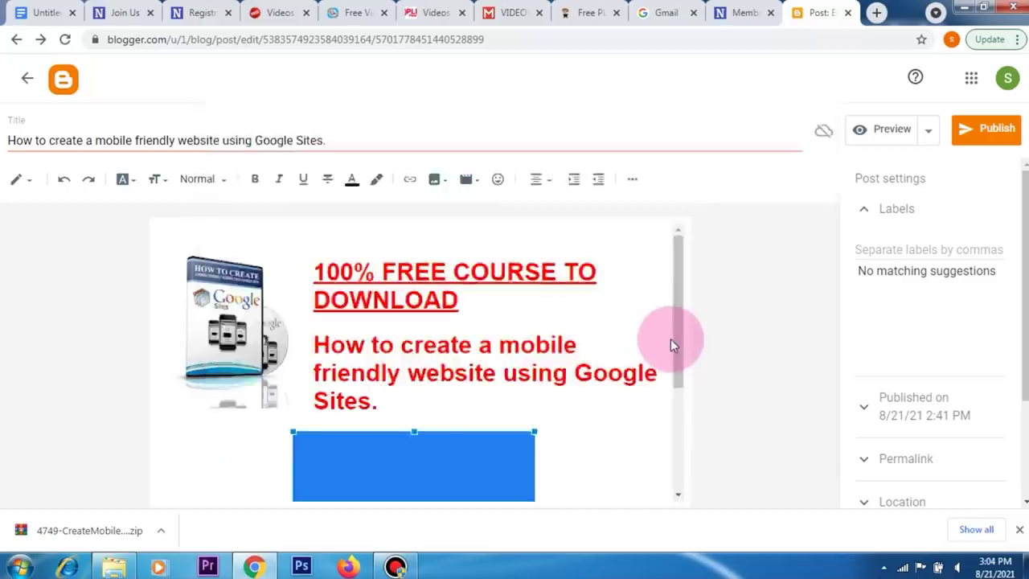
{"action": "scroll", "coordinate": [682, 384], "scroll_direction": "down", "scroll_amount": 2}
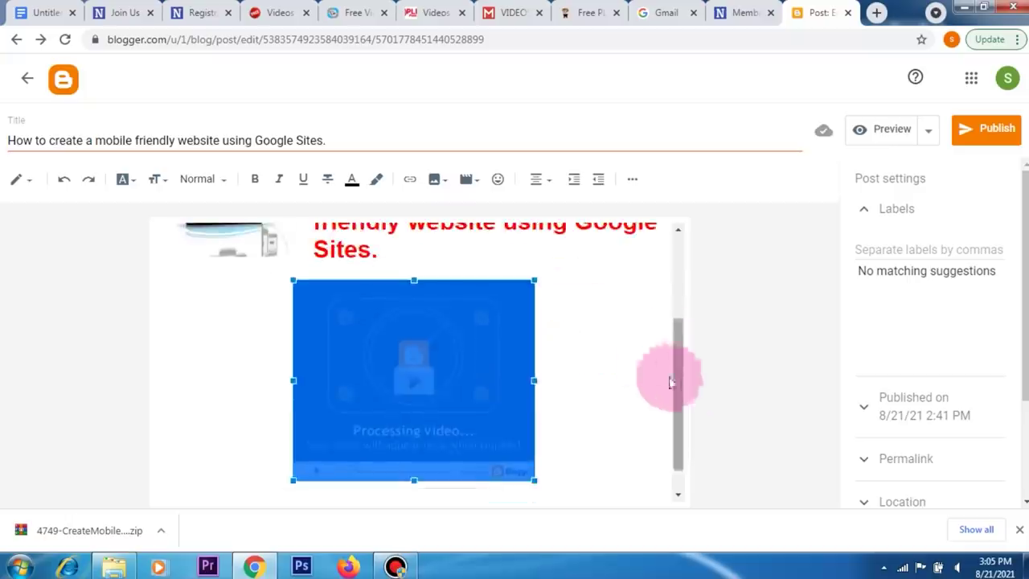
Left-align the uploaded video below the heading, and set it back to center alignment
{"action": "left_click", "coordinate": [587, 379]}
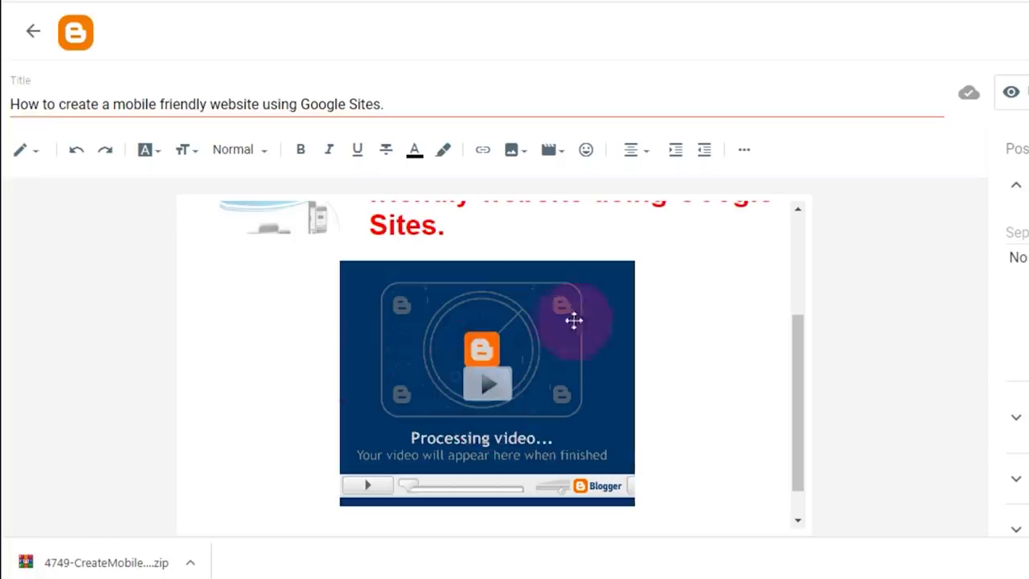
{"action": "scroll", "coordinate": [682, 437], "scroll_direction": "down", "scroll_amount": 1}
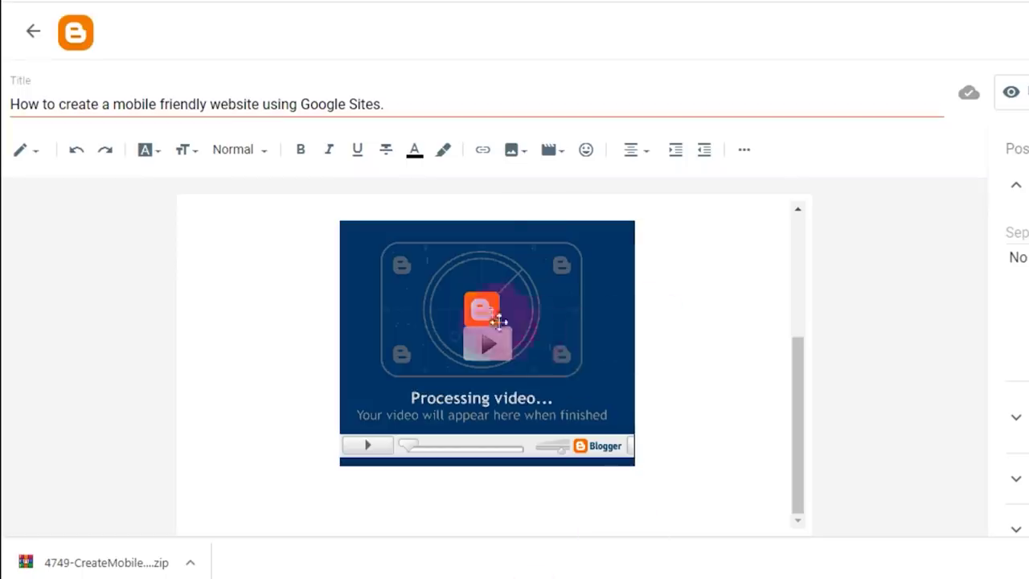
{"action": "left_click", "coordinate": [456, 285]}
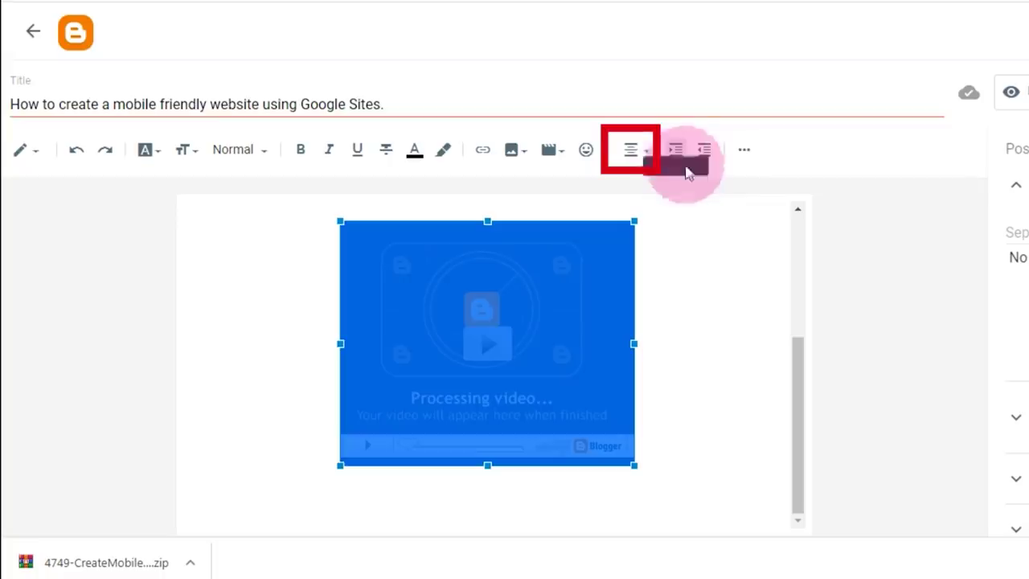
{"action": "left_click", "coordinate": [631, 155]}
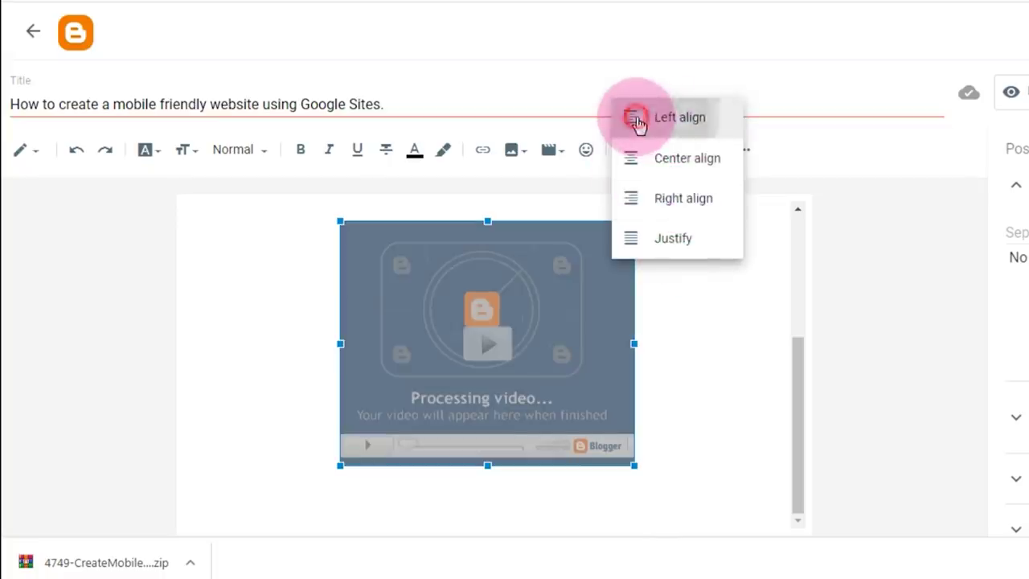
{"action": "left_click", "coordinate": [637, 122]}
{"action": "left_click", "coordinate": [633, 150]}
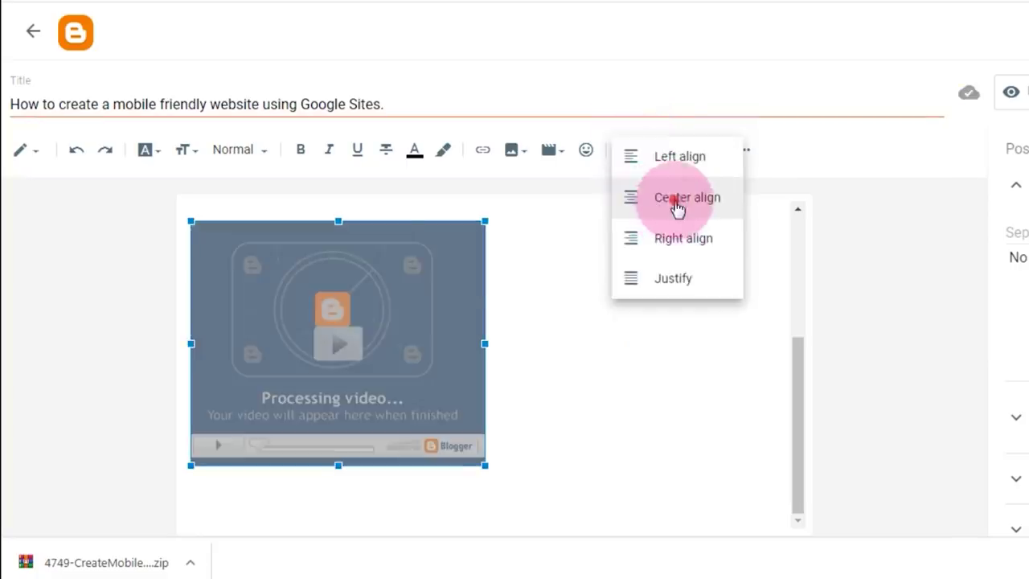
{"action": "left_click", "coordinate": [675, 207]}
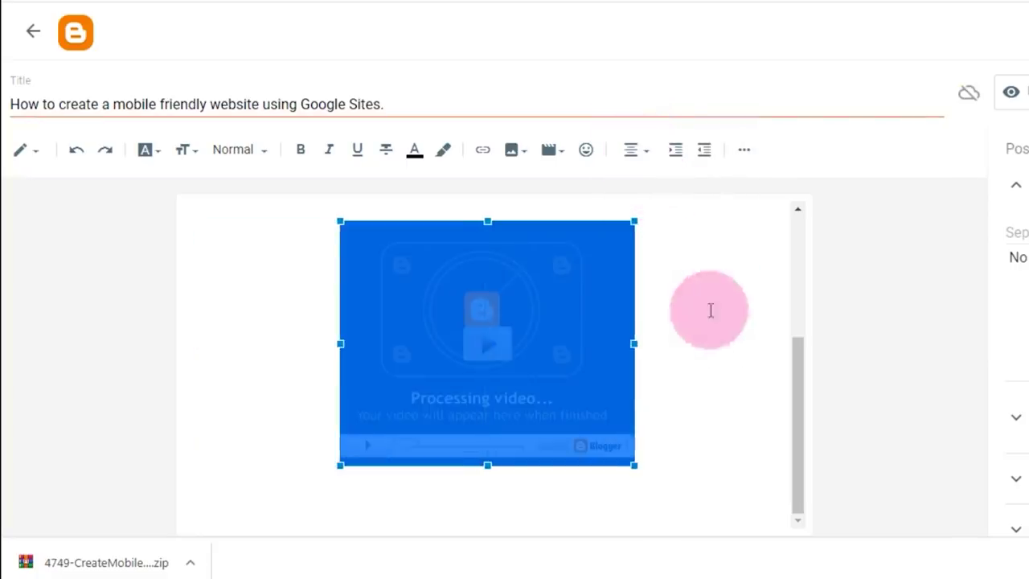
{"action": "left_click", "coordinate": [736, 370]}
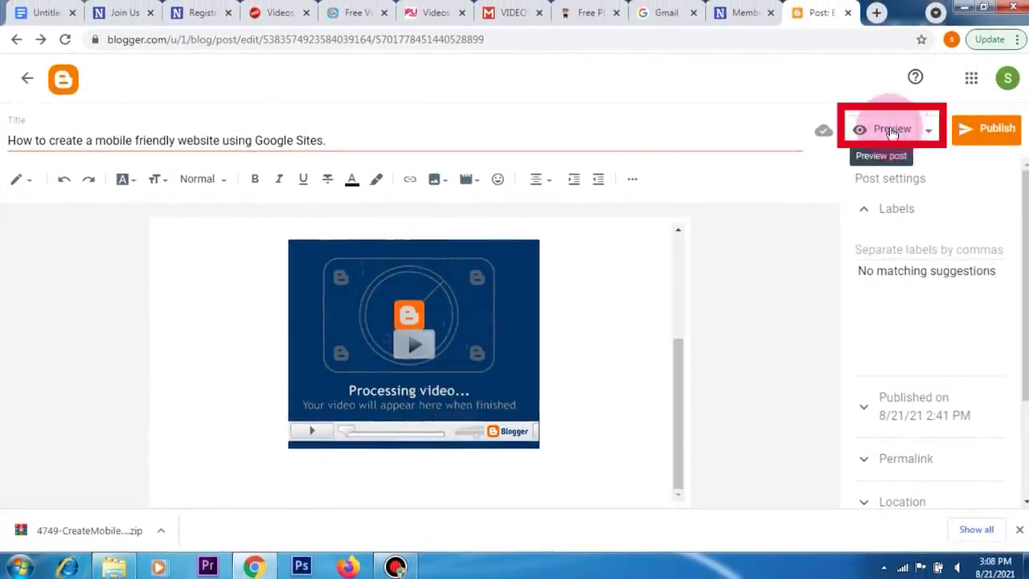
Preview the post, look through its heading, cover image and video, and close the preview
{"action": "left_click", "coordinate": [897, 131]}
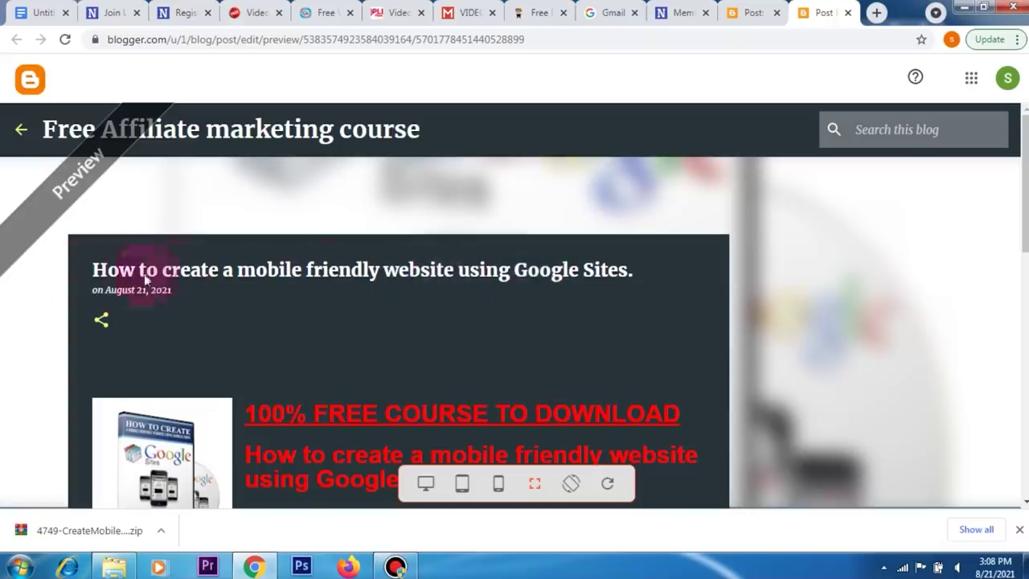
{"action": "scroll", "coordinate": [530, 273], "scroll_direction": "down", "scroll_amount": 1}
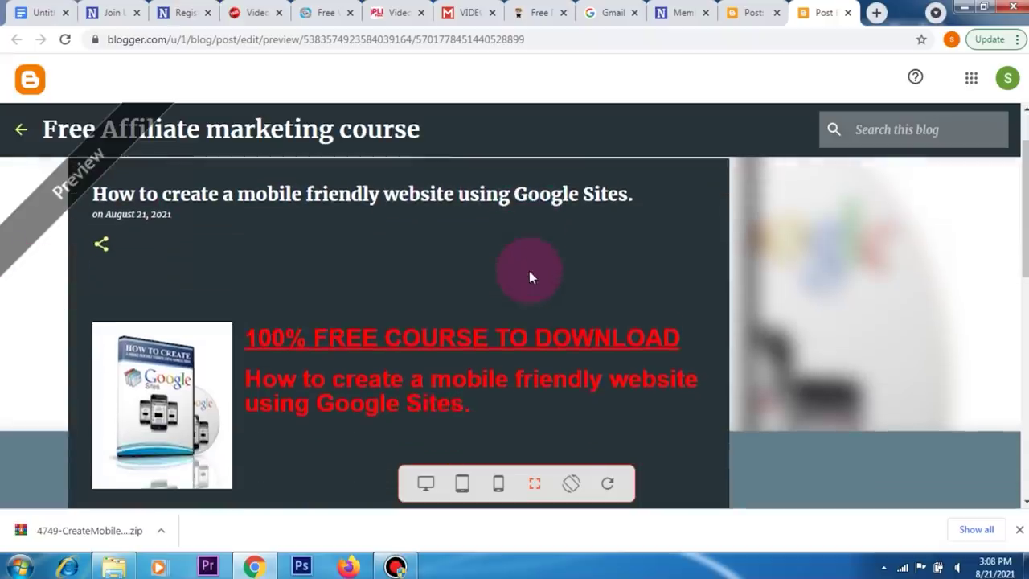
{"action": "scroll", "coordinate": [529, 273], "scroll_direction": "down", "scroll_amount": 1}
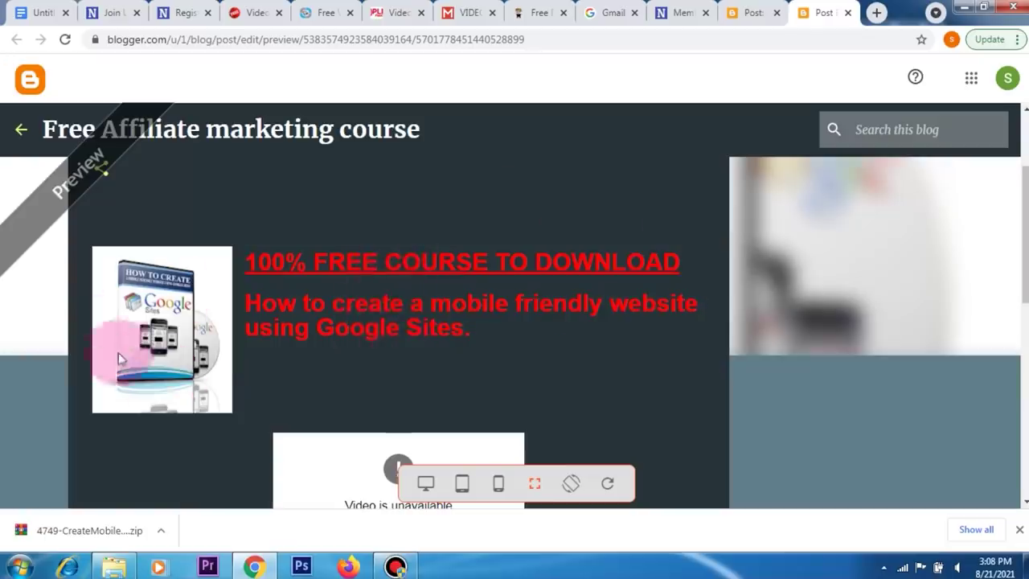
{"action": "scroll", "coordinate": [439, 302], "scroll_direction": "down", "scroll_amount": 2}
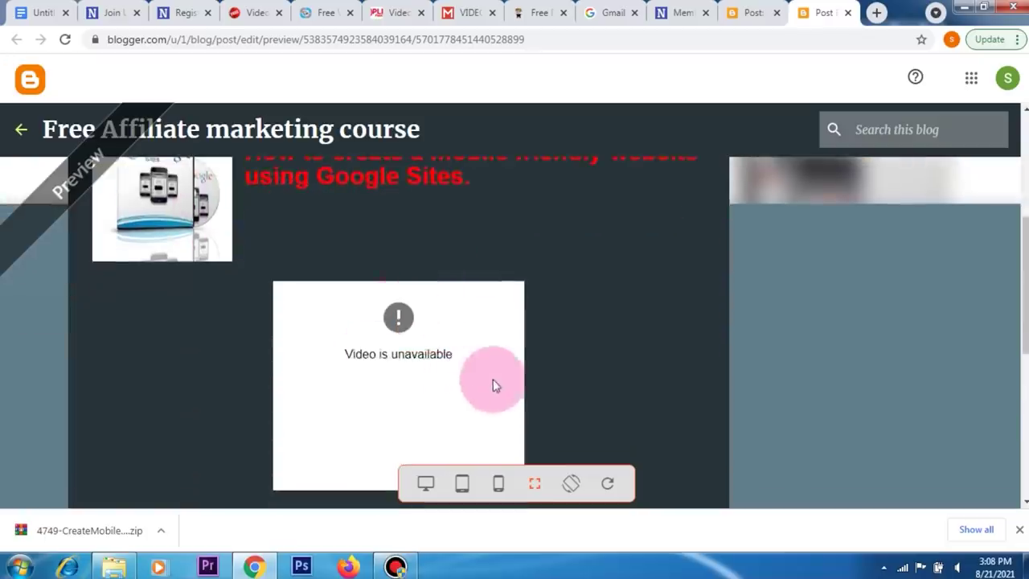
{"action": "scroll", "coordinate": [600, 378], "scroll_direction": "down", "scroll_amount": 1}
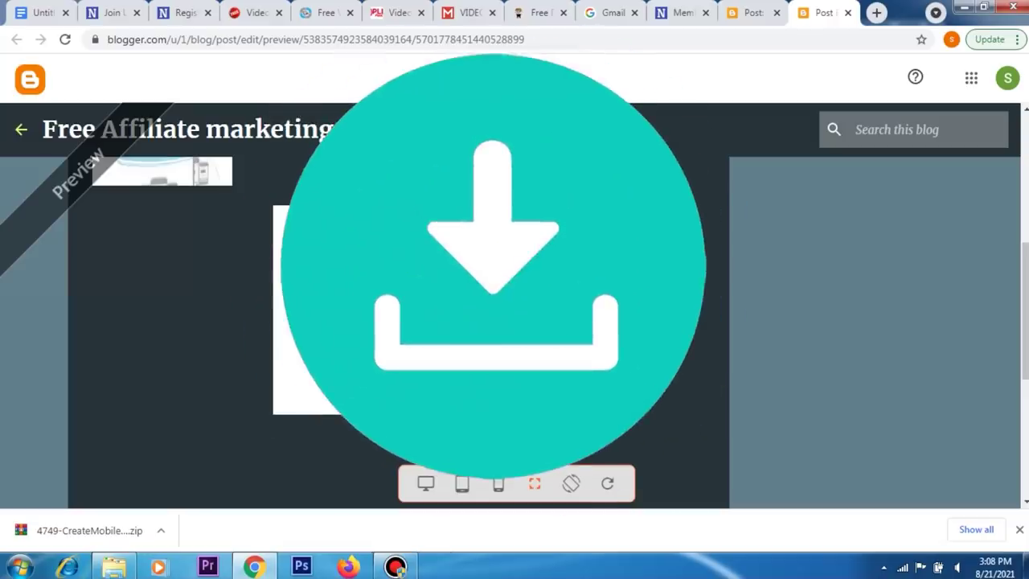
{"action": "scroll", "coordinate": [815, 467], "scroll_direction": "up", "scroll_amount": 3}
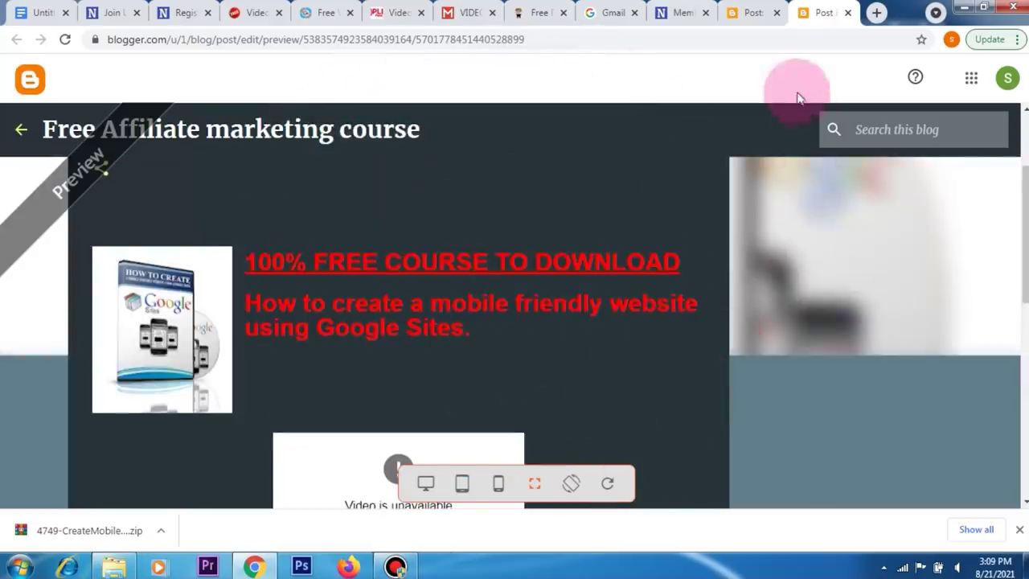
{"action": "left_click", "coordinate": [849, 13]}
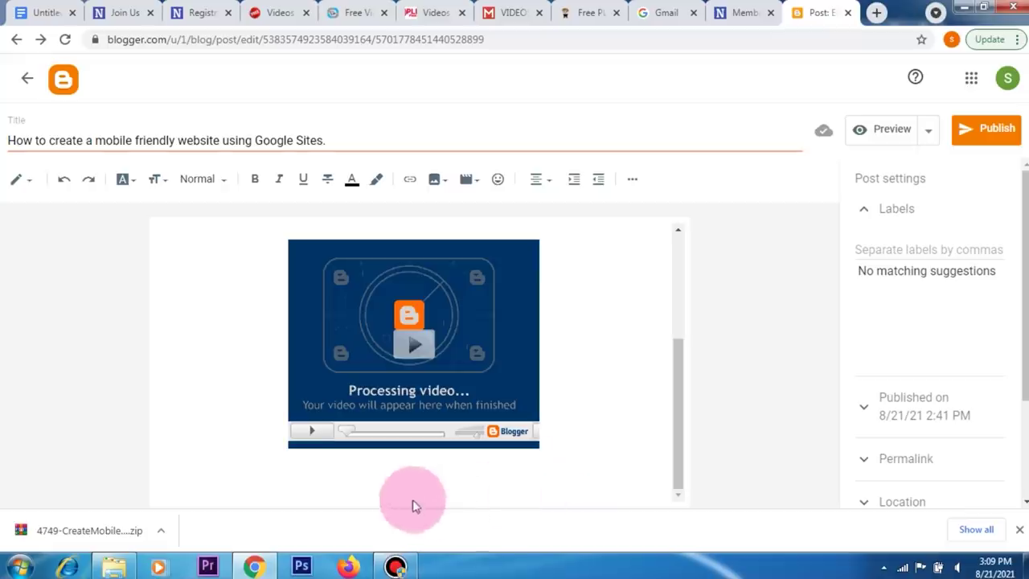
Upload the 2-start-basic-design video from the AVI Videos folder into the post below the first video
{"action": "left_click", "coordinate": [386, 481]}
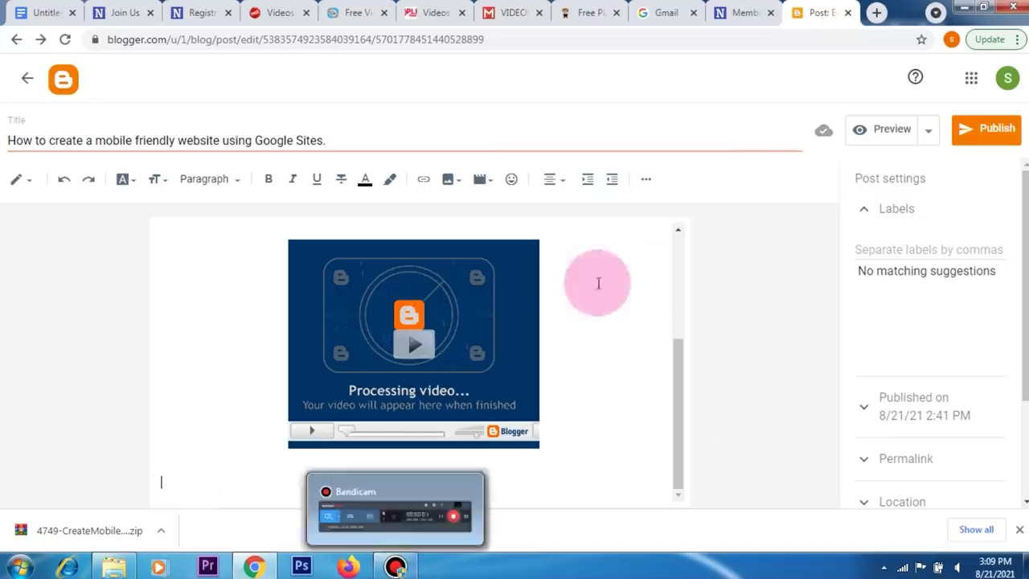
{"action": "left_click", "coordinate": [483, 185]}
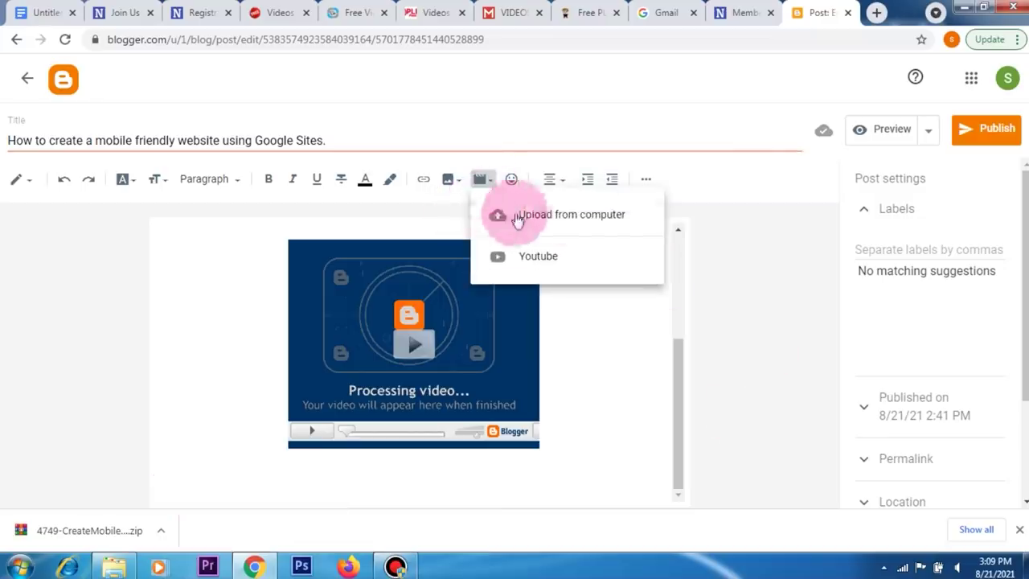
{"action": "left_click", "coordinate": [565, 213]}
{"action": "left_click", "coordinate": [538, 319]}
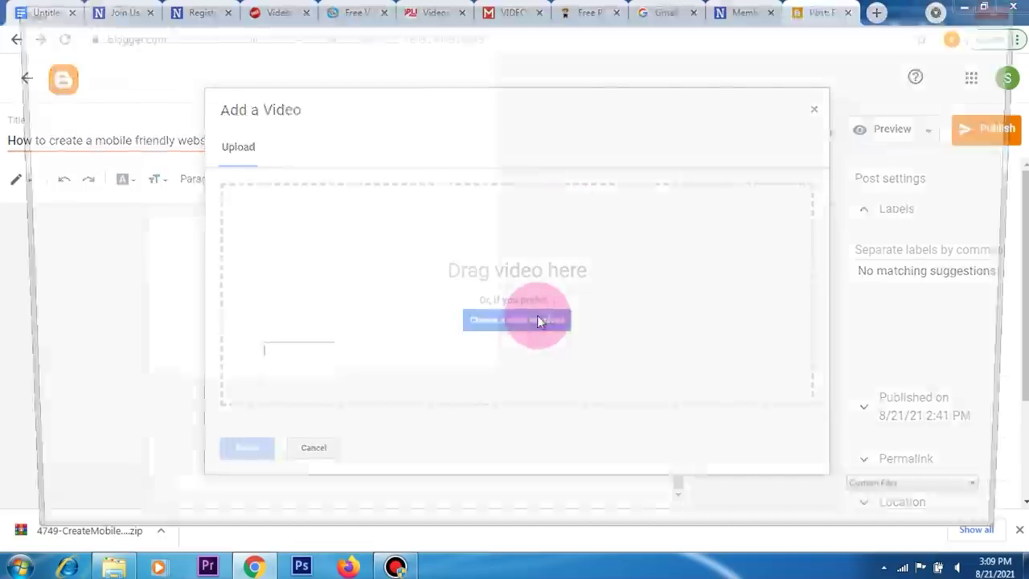
{"action": "left_click", "coordinate": [257, 117]}
{"action": "left_click", "coordinate": [900, 525]}
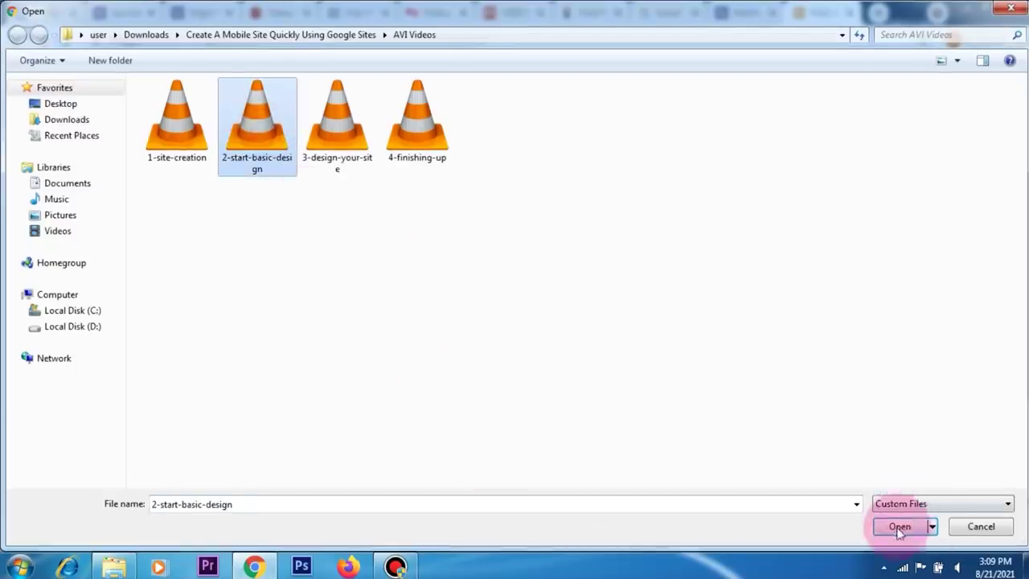
{"action": "left_click", "coordinate": [585, 359]}
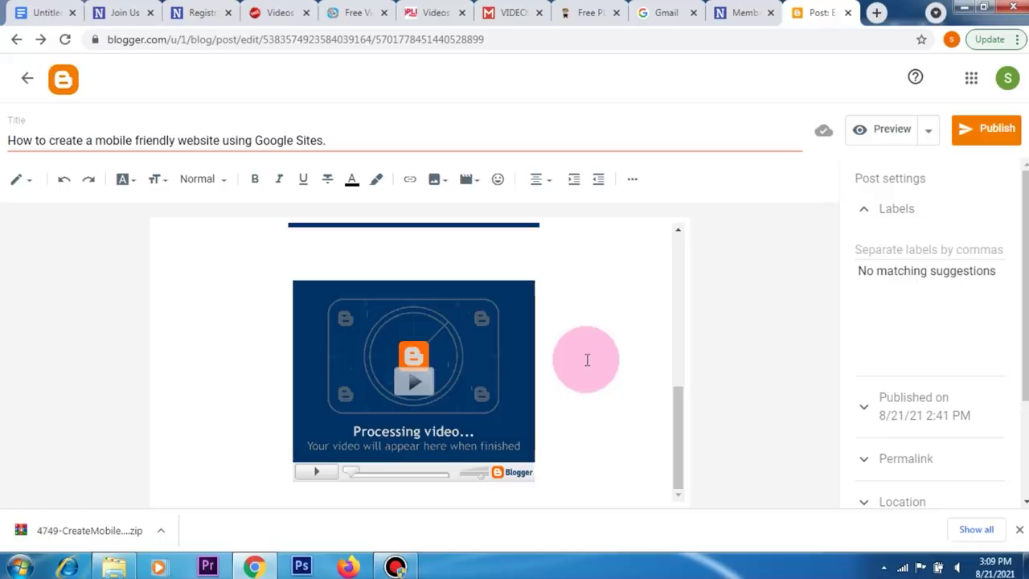
Upload the 3-design-your-site video from the AVI Videos folder into the post body after the second video
{"action": "left_click", "coordinate": [471, 178]}
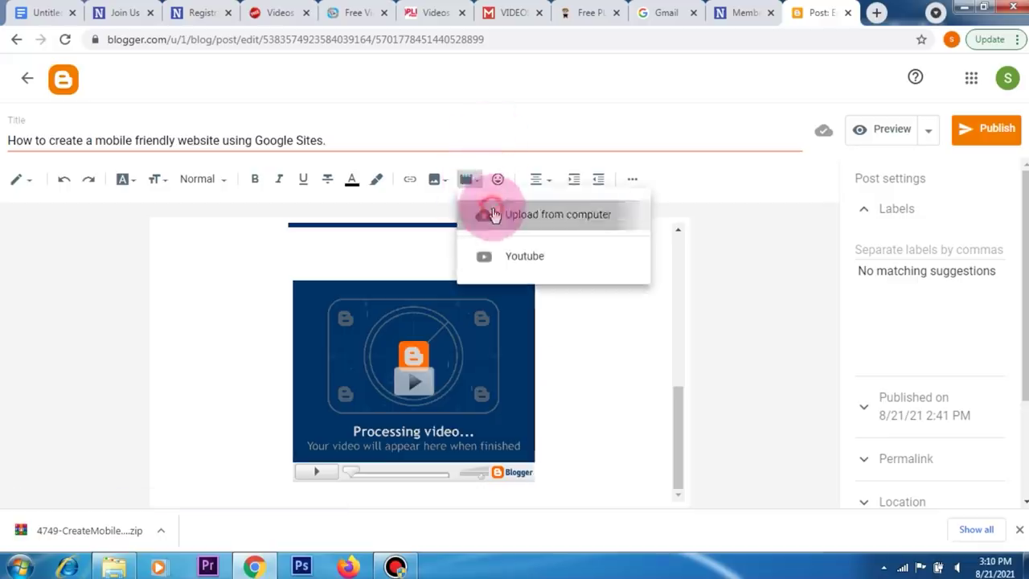
{"action": "left_click", "coordinate": [482, 213]}
{"action": "left_click", "coordinate": [507, 320]}
{"action": "left_click", "coordinate": [333, 120]}
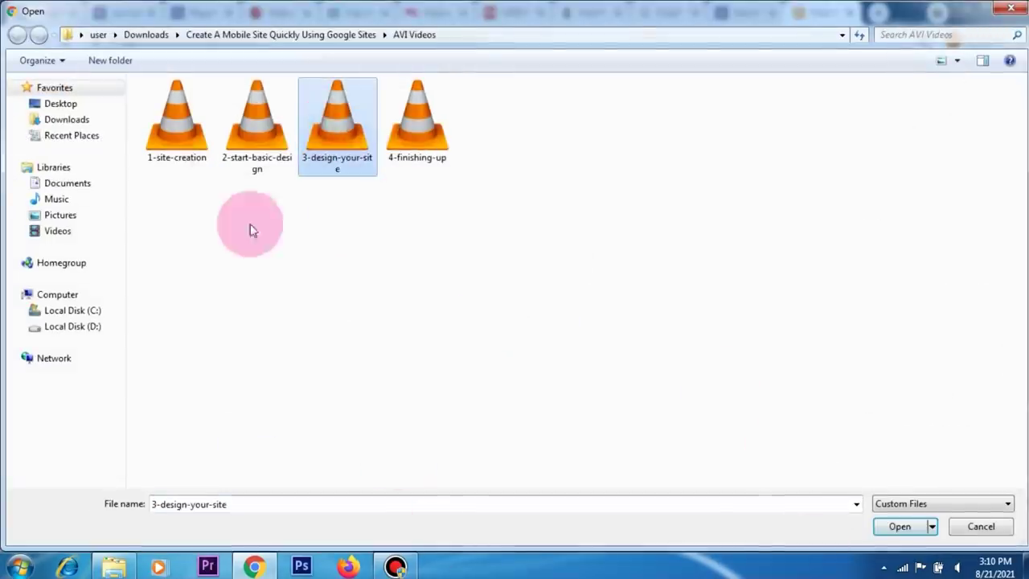
{"action": "double_click", "coordinate": [329, 121]}
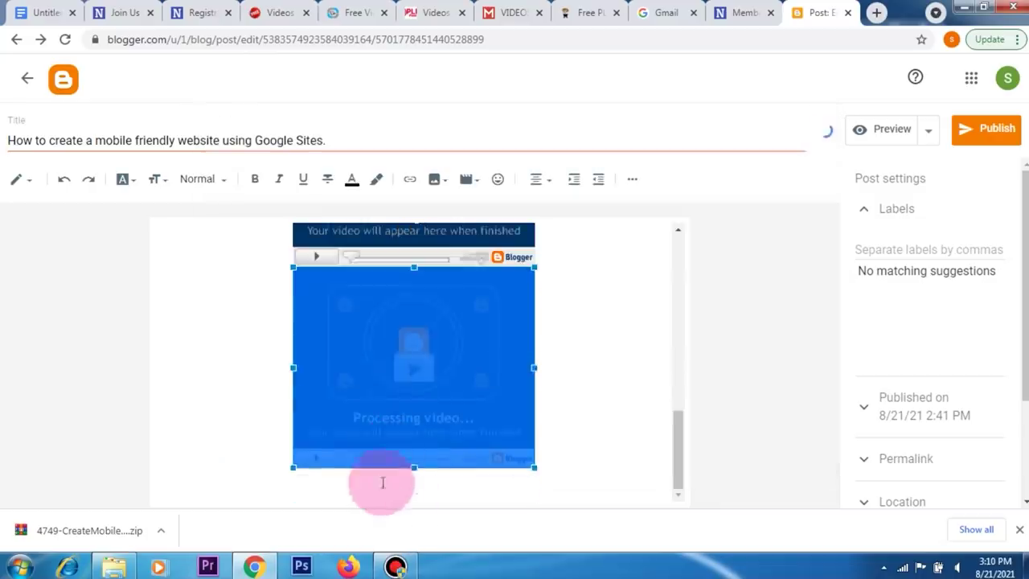
Upload the 4-finishing-up video from the AVI Videos folder into the post body
{"action": "left_click", "coordinate": [471, 180]}
{"action": "left_click", "coordinate": [486, 210]}
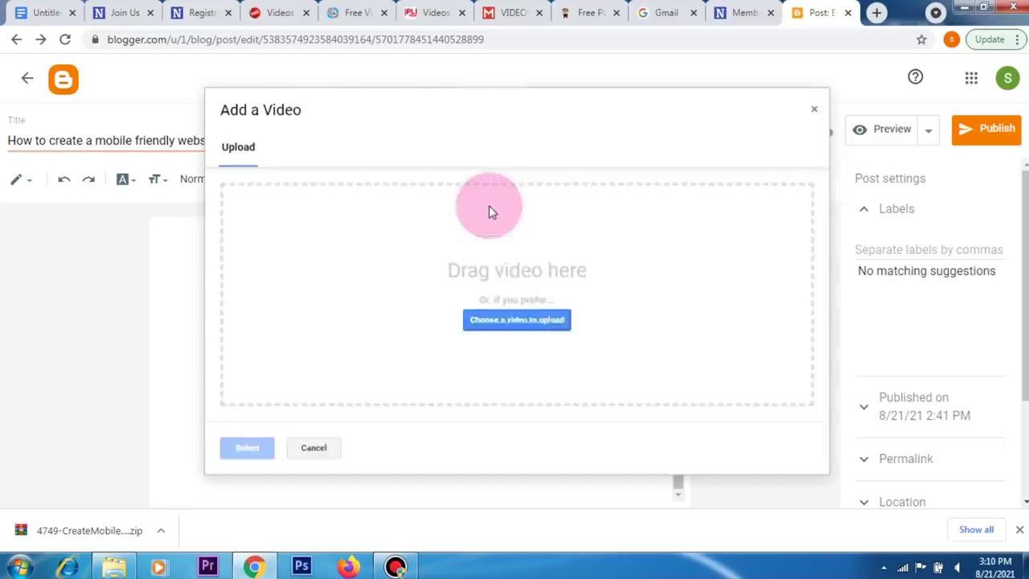
{"action": "left_click", "coordinate": [511, 323]}
{"action": "left_click", "coordinate": [425, 131]}
{"action": "double_click", "coordinate": [435, 130]}
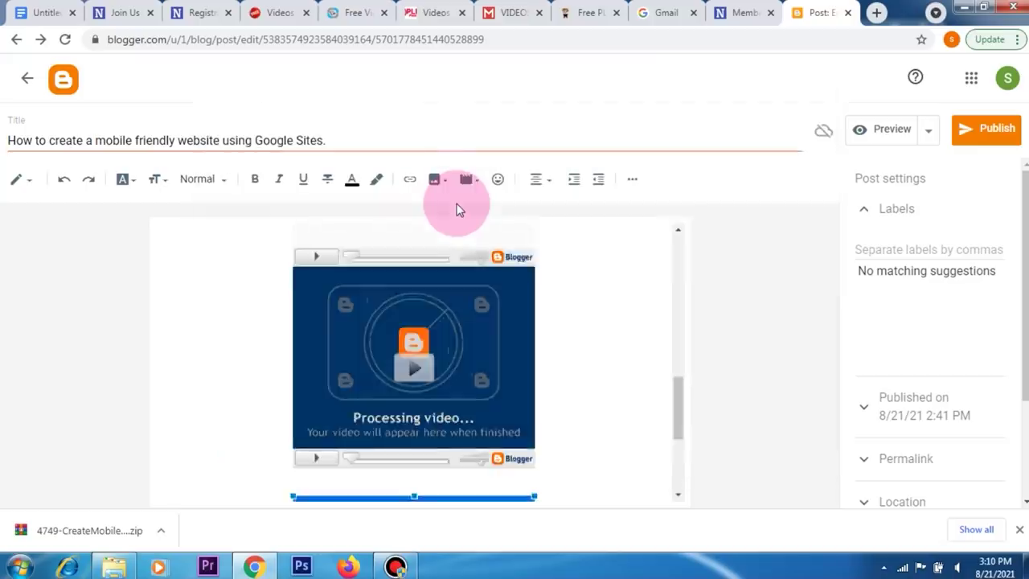
{"action": "left_click", "coordinate": [506, 271]}
Left-align the first video in the post and shift the second video to the right side
{"action": "scroll", "coordinate": [594, 458], "scroll_direction": "up", "scroll_amount": 2}
{"action": "scroll", "coordinate": [599, 437], "scroll_direction": "down", "scroll_amount": 2}
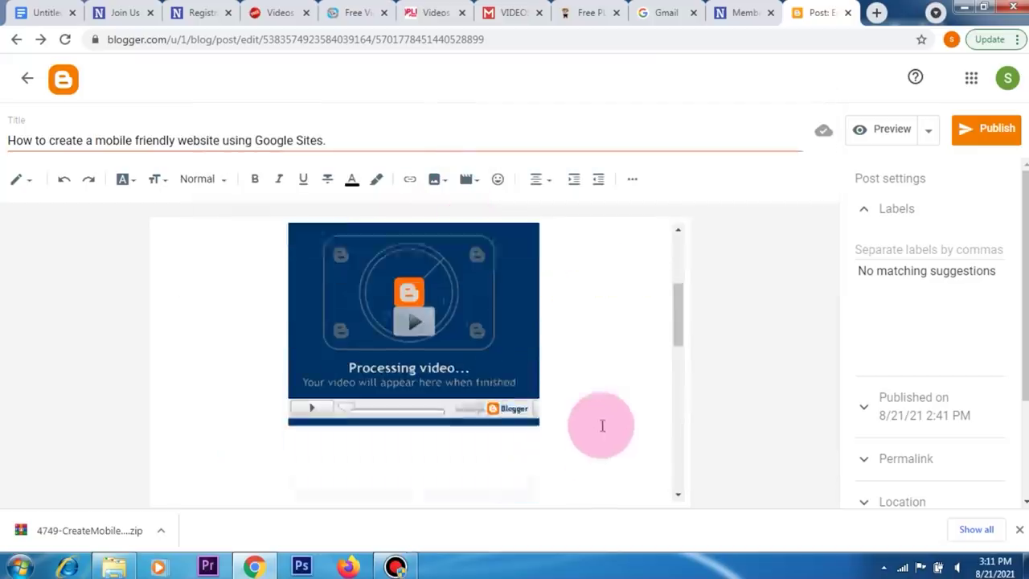
{"action": "scroll", "coordinate": [508, 434], "scroll_direction": "down", "scroll_amount": 3}
{"action": "scroll", "coordinate": [506, 449], "scroll_direction": "down", "scroll_amount": 3}
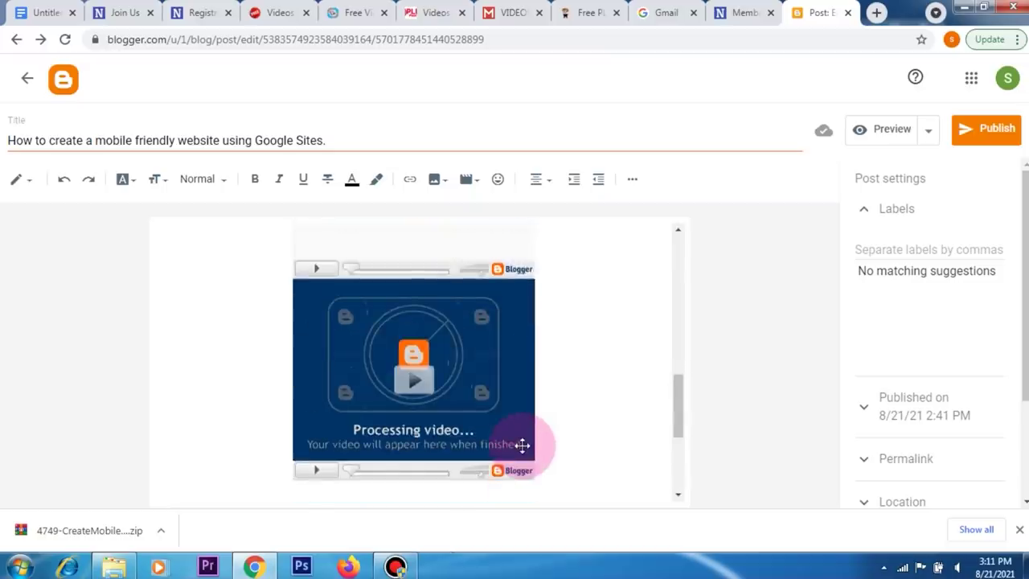
{"action": "left_click", "coordinate": [522, 444]}
{"action": "left_click", "coordinate": [536, 179]}
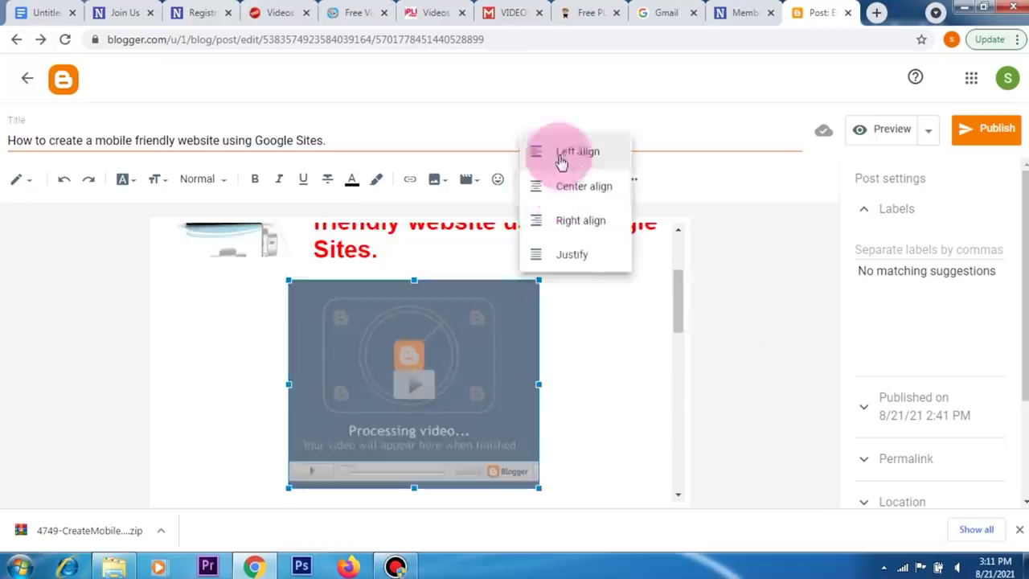
{"action": "left_click", "coordinate": [577, 150]}
{"action": "left_click", "coordinate": [425, 482]}
{"action": "left_click", "coordinate": [536, 178]}
{"action": "left_click", "coordinate": [599, 190]}
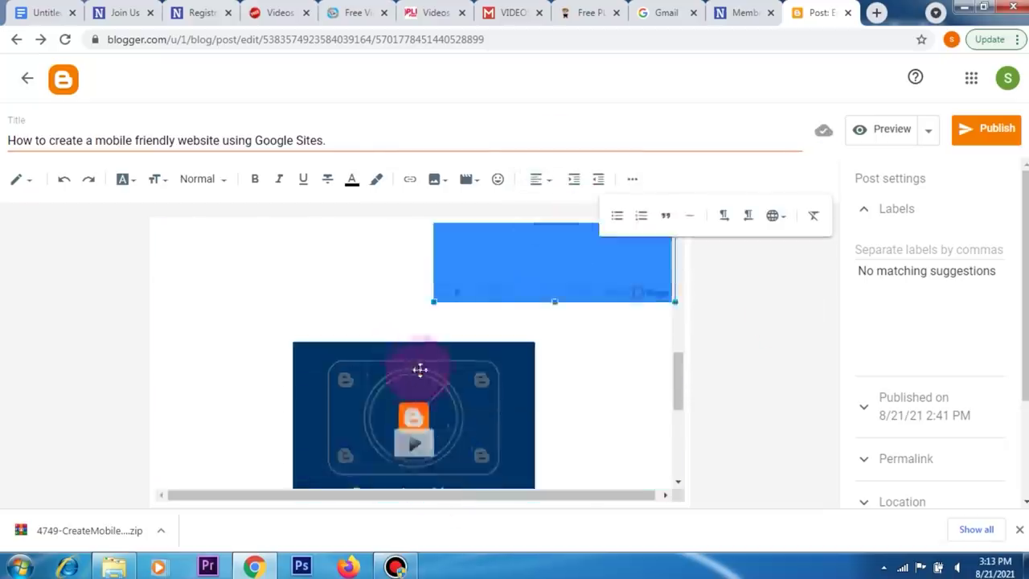
Shift the third video to the left side of the post and the fourth video to the right
{"action": "left_click", "coordinate": [418, 367]}
{"action": "left_click", "coordinate": [596, 180]}
{"action": "left_click", "coordinate": [461, 324]}
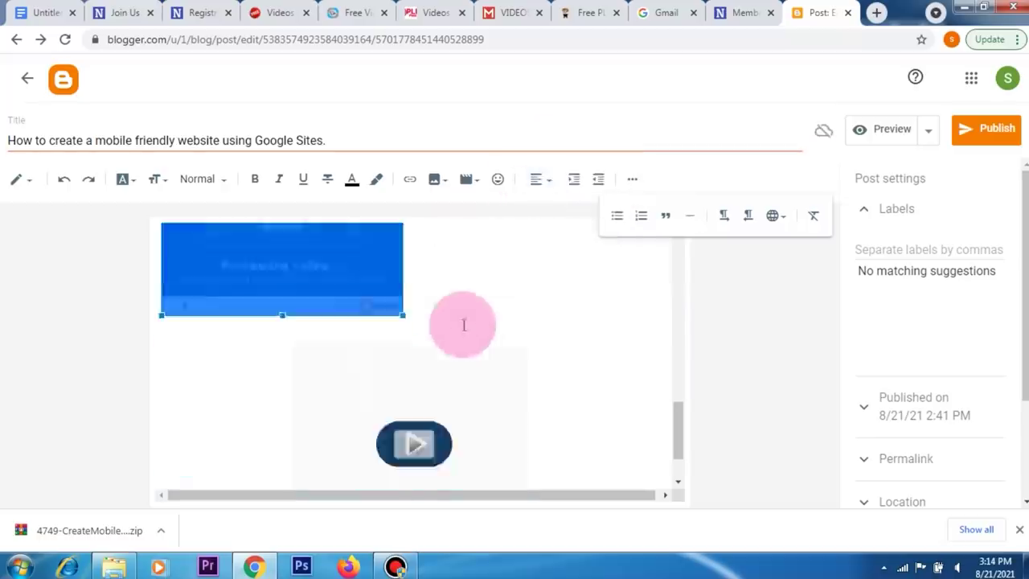
{"action": "left_click", "coordinate": [575, 180]}
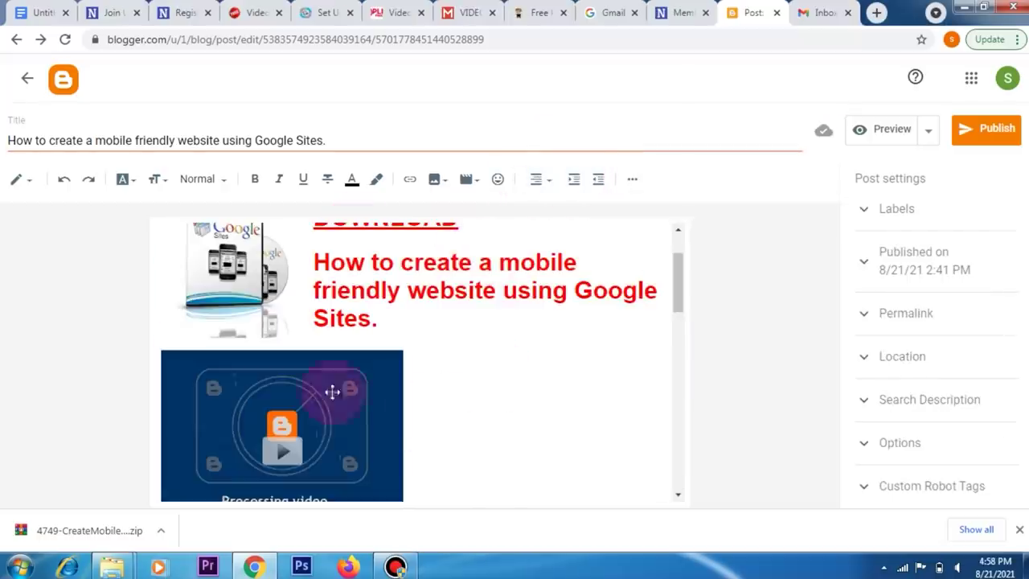
Check the staggered video layout, publish the post with confirmation, and open the published post on the blog
{"action": "scroll", "coordinate": [410, 422], "scroll_direction": "down", "scroll_amount": 2}
{"action": "scroll", "coordinate": [425, 436], "scroll_direction": "down", "scroll_amount": 3}
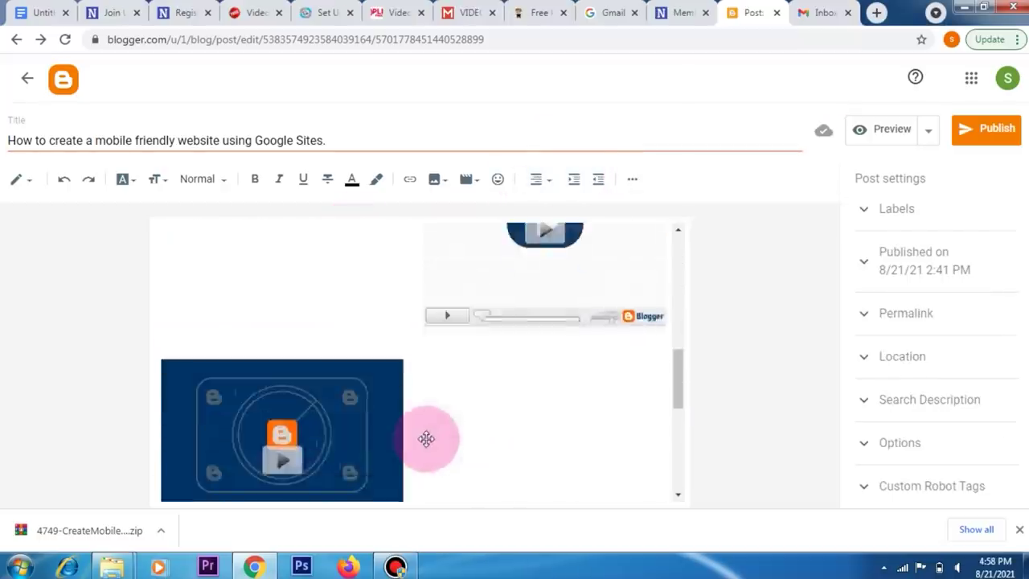
{"action": "scroll", "coordinate": [468, 448], "scroll_direction": "down", "scroll_amount": 3}
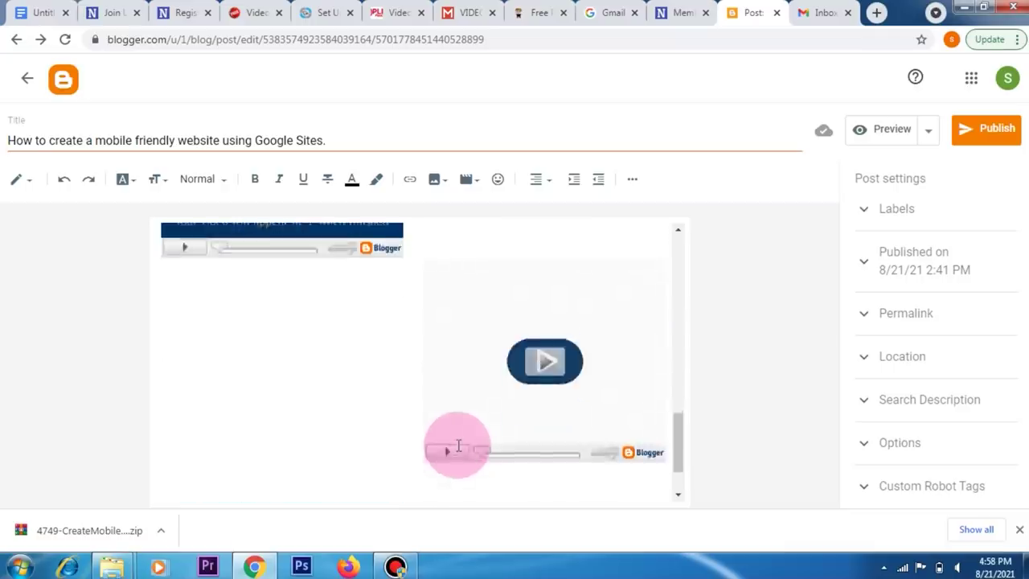
{"action": "scroll", "coordinate": [455, 443], "scroll_direction": "up", "scroll_amount": 5}
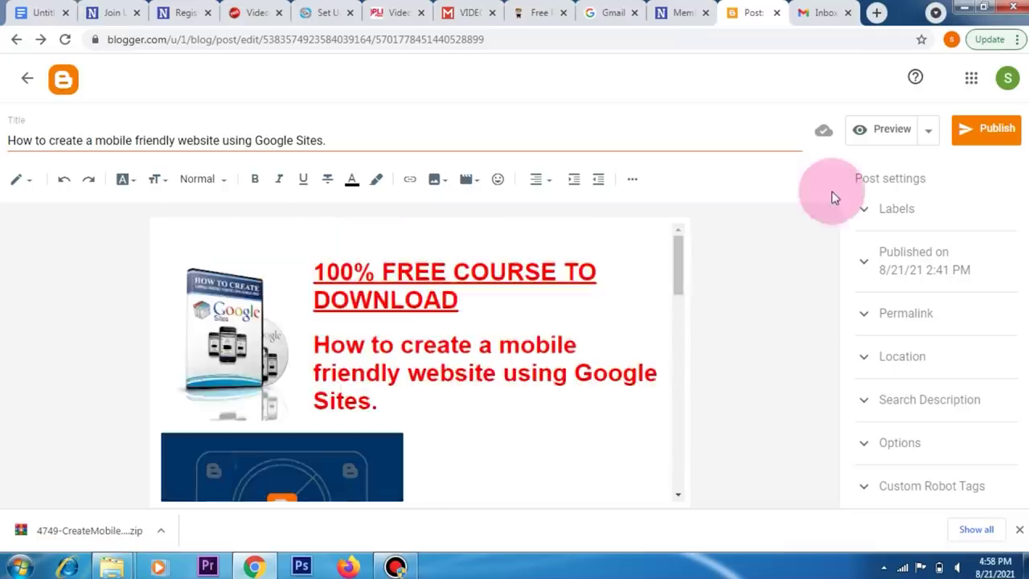
{"action": "left_click", "coordinate": [999, 131]}
{"action": "left_click", "coordinate": [579, 318]}
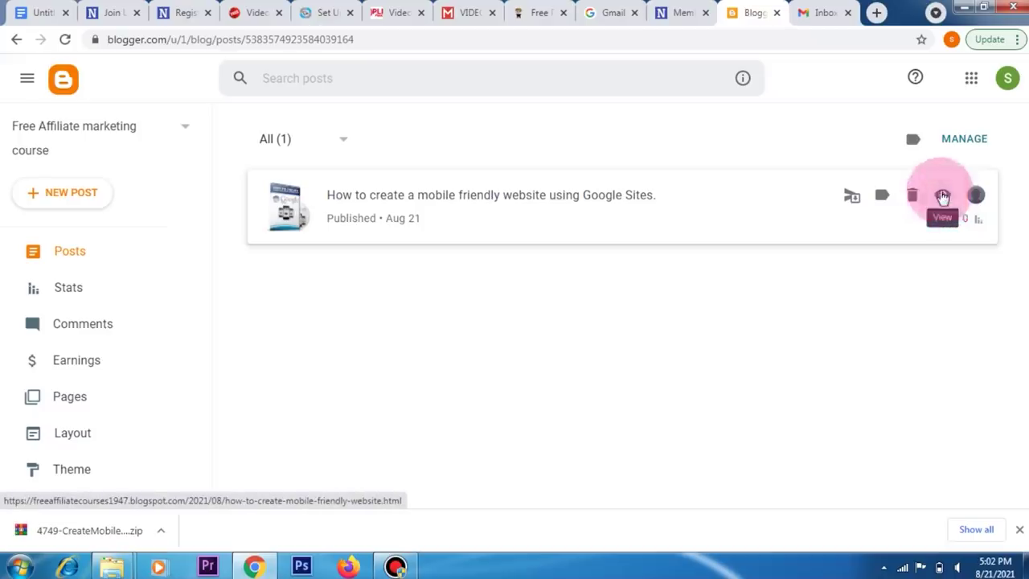
{"action": "left_click", "coordinate": [943, 197]}
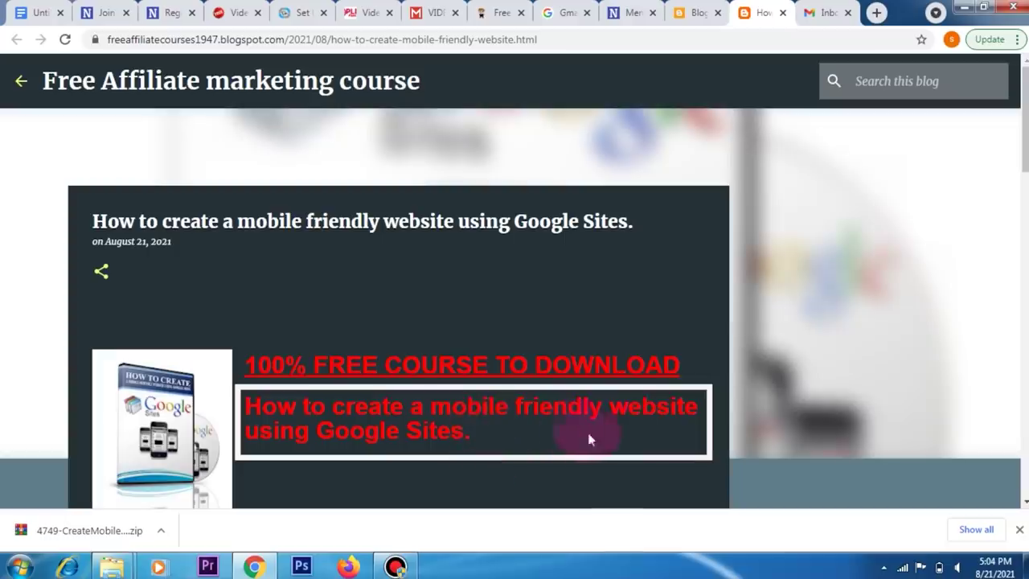
Review the published post's image, heading and video layout, and test playback of the first video
{"action": "scroll", "coordinate": [512, 434], "scroll_direction": "down", "scroll_amount": 5}
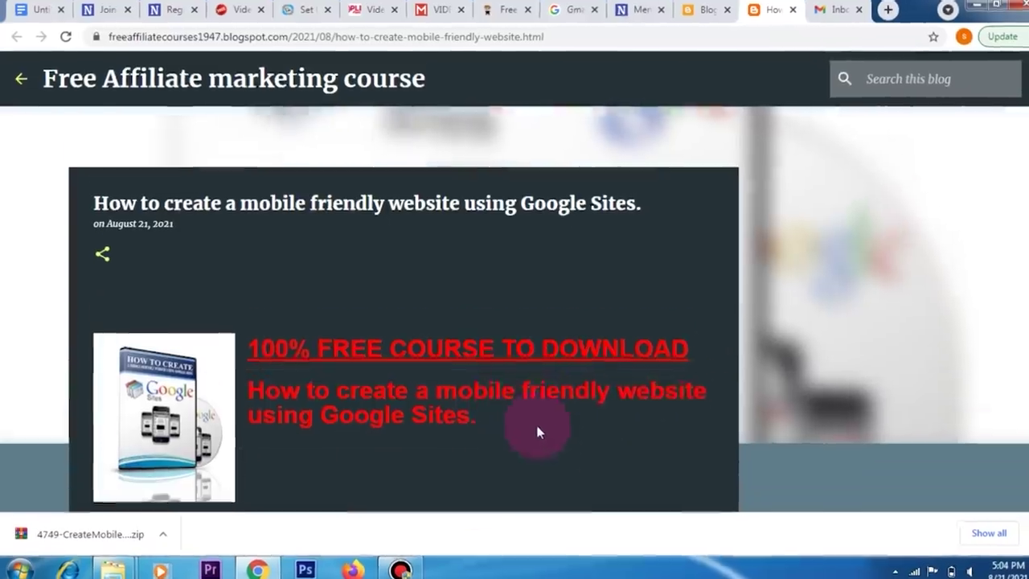
{"action": "scroll", "coordinate": [613, 458], "scroll_direction": "down", "scroll_amount": 10}
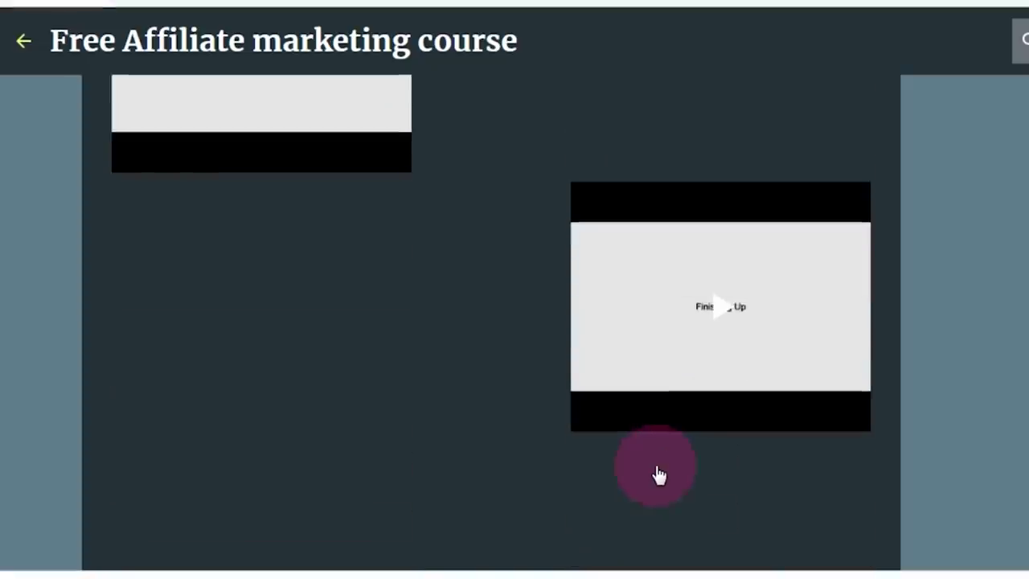
{"action": "scroll", "coordinate": [659, 474], "scroll_direction": "up", "scroll_amount": 10}
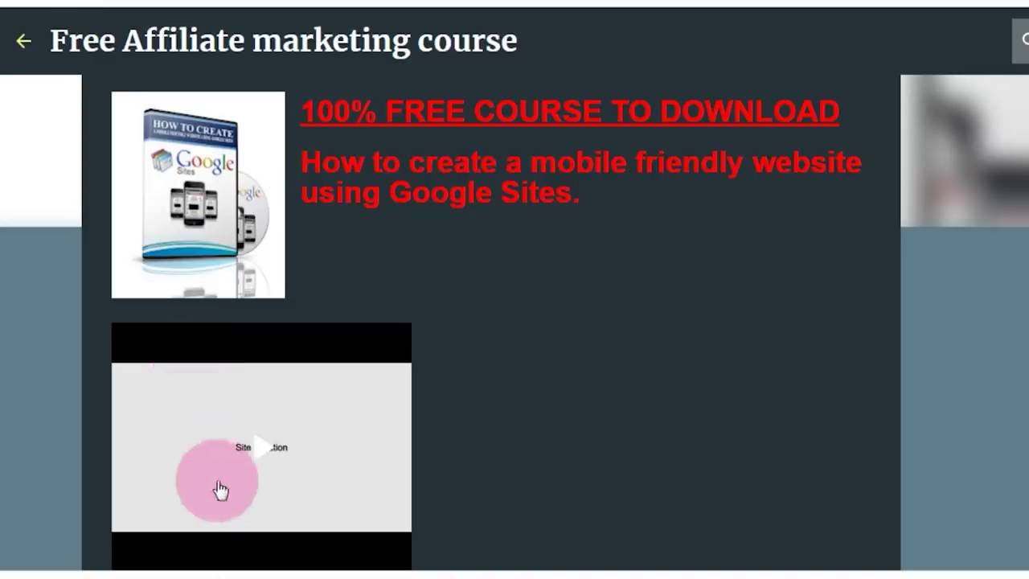
{"action": "left_click", "coordinate": [254, 456]}
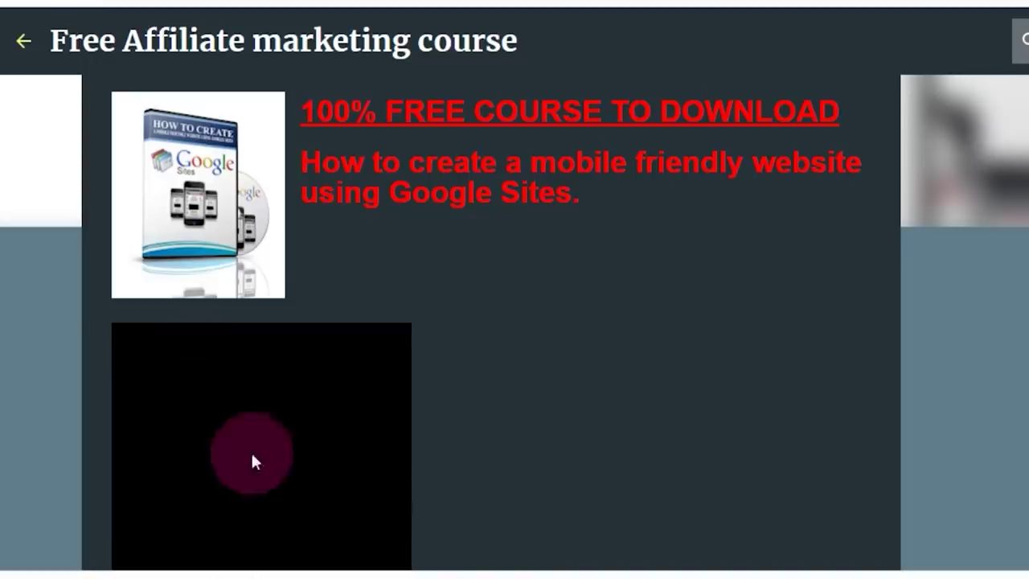
{"action": "scroll", "coordinate": [254, 457], "scroll_direction": "down", "scroll_amount": 3}
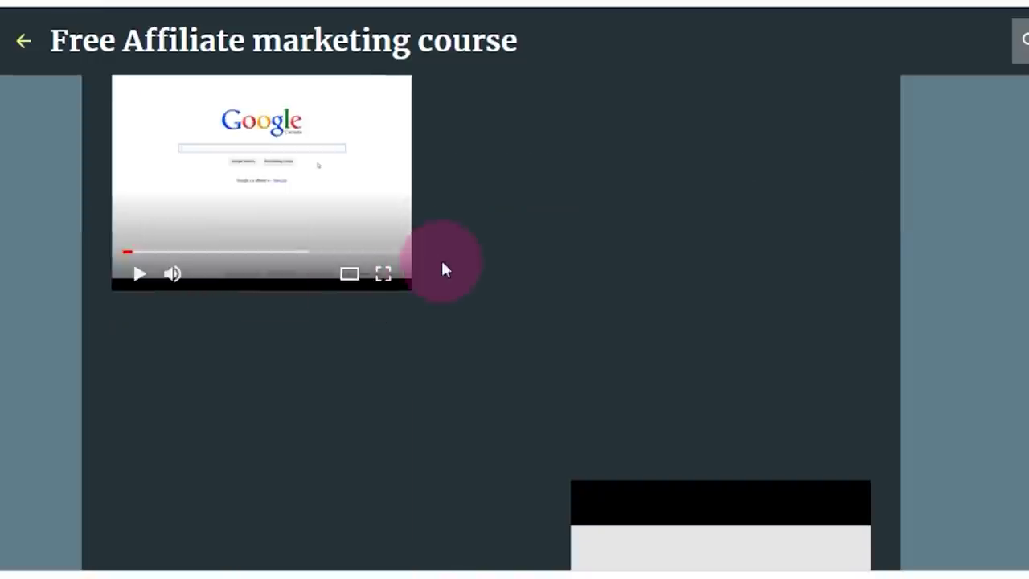
Play the second video in the post, enlarge its player and skip ahead in the playback
{"action": "scroll", "coordinate": [442, 261], "scroll_direction": "down", "scroll_amount": 5}
{"action": "left_click", "coordinate": [715, 214]}
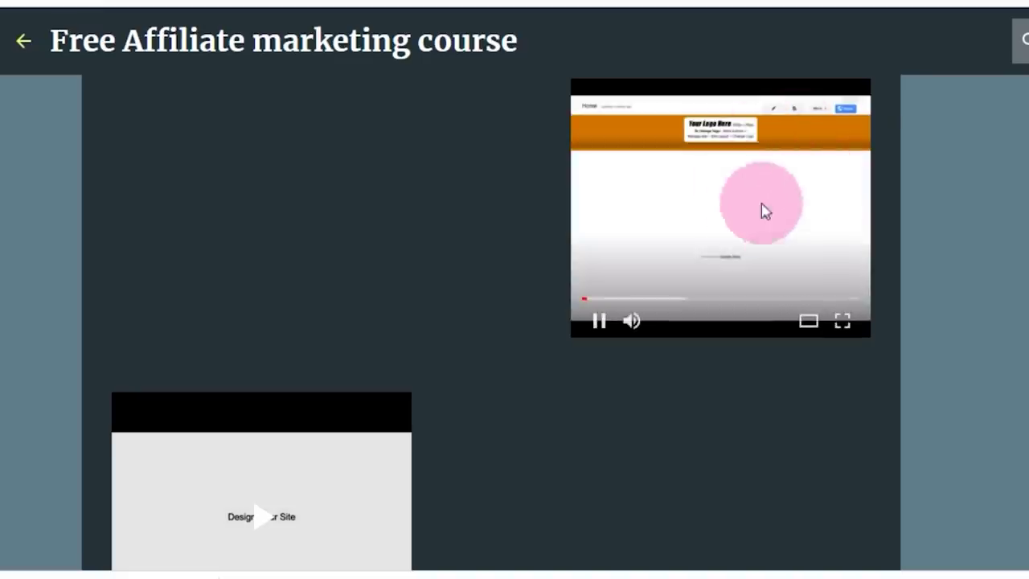
{"action": "left_click", "coordinate": [808, 322]}
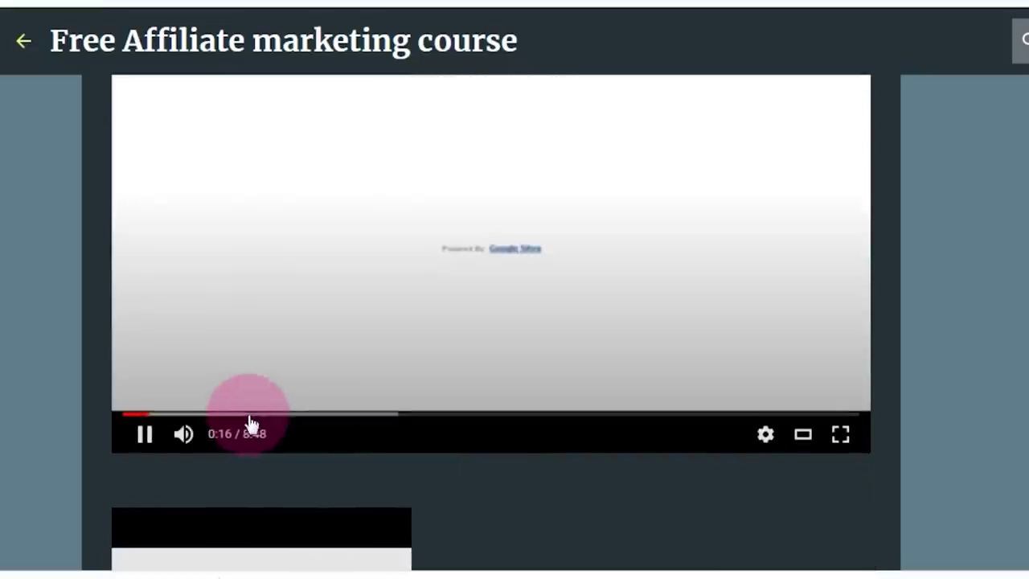
{"action": "left_click", "coordinate": [246, 415]}
{"action": "scroll", "coordinate": [490, 321], "scroll_direction": "up", "scroll_amount": 1}
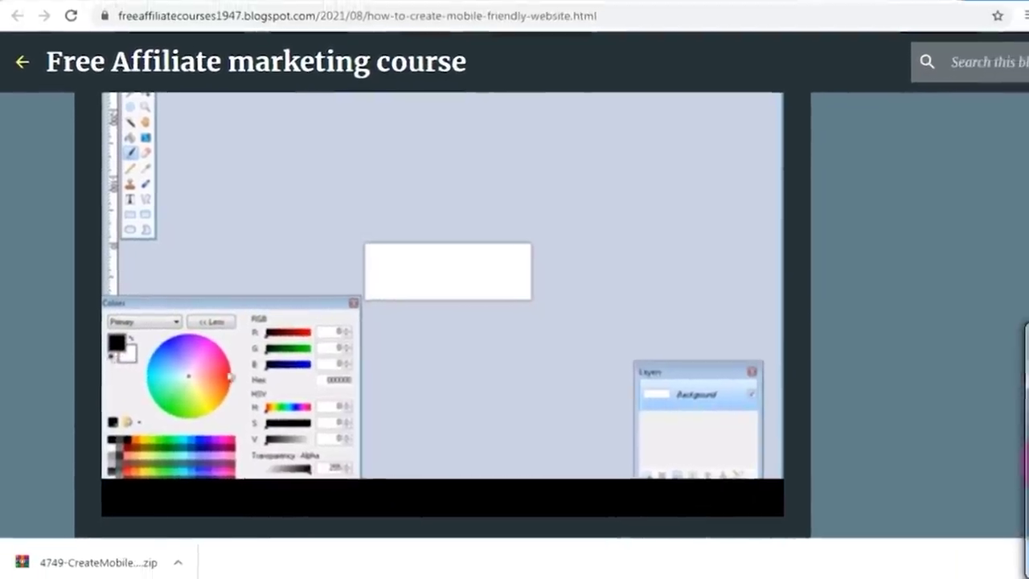
Turn down the computer's volume and check the remaining videos in the post
{"action": "left_click_drag", "start_coordinate": [1008, 450], "coordinate": [954, 524]}
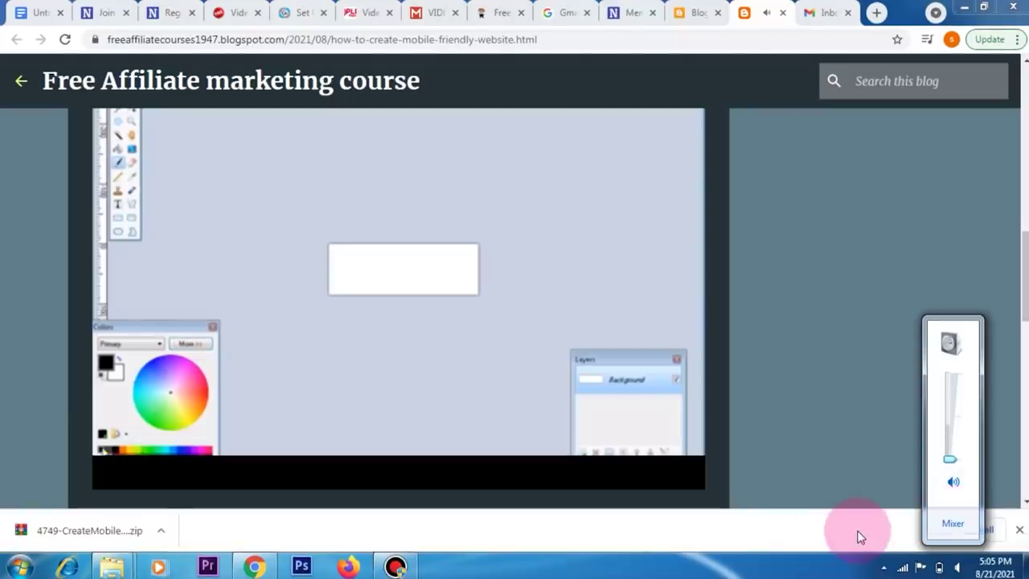
{"action": "left_click", "coordinate": [757, 174]}
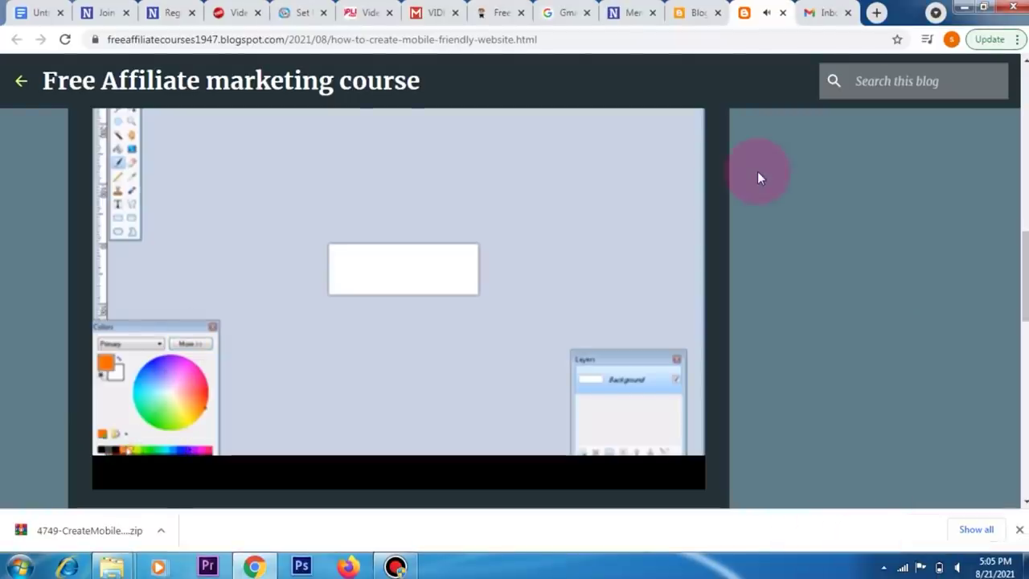
{"action": "scroll", "coordinate": [453, 430], "scroll_direction": "down", "scroll_amount": 5}
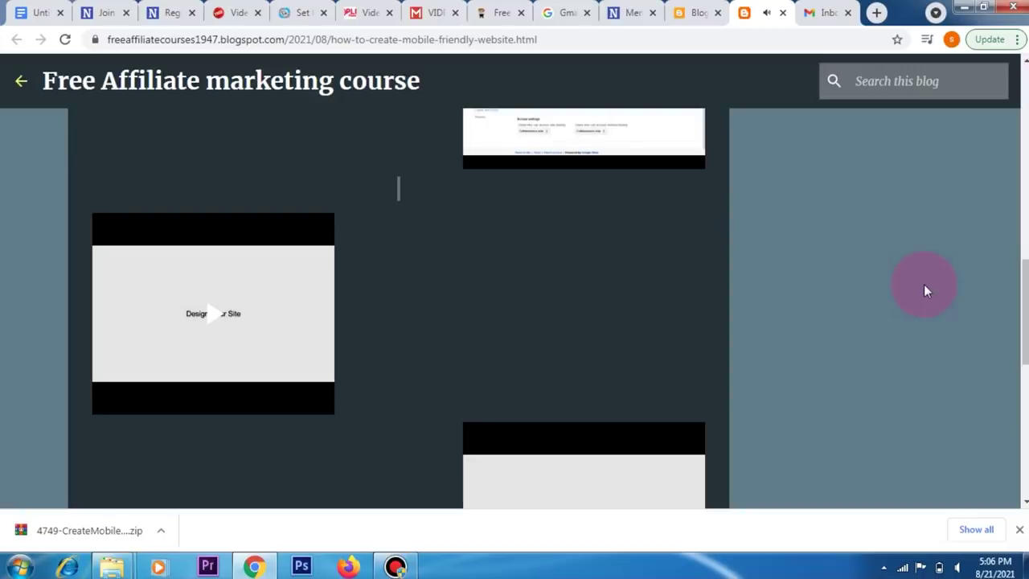
Close the published post, open the blog's home page from Blogger and examine how the post appears there
{"action": "key", "text": "ctrl+w"}
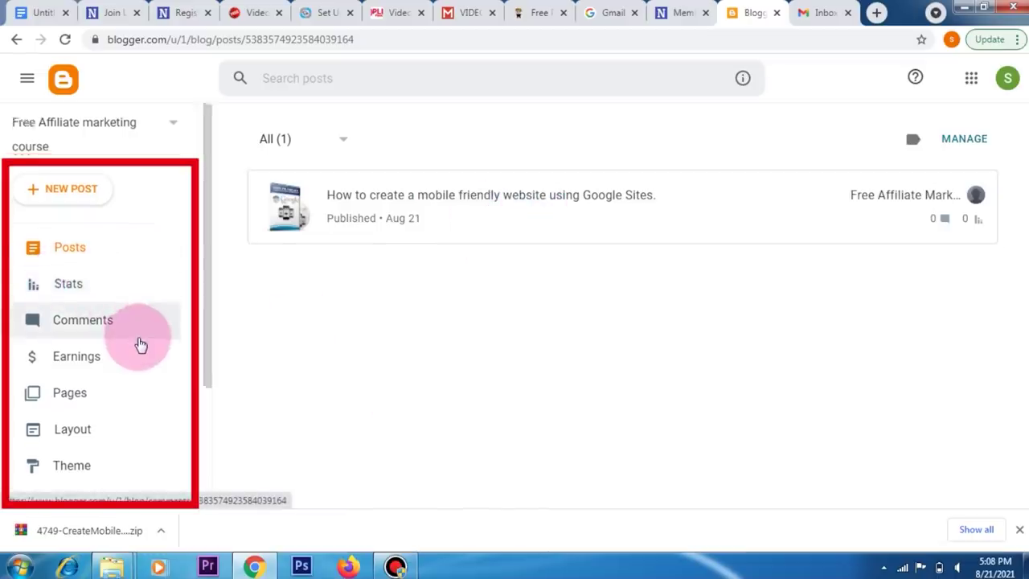
{"action": "scroll", "coordinate": [137, 345], "scroll_direction": "down", "scroll_amount": 2}
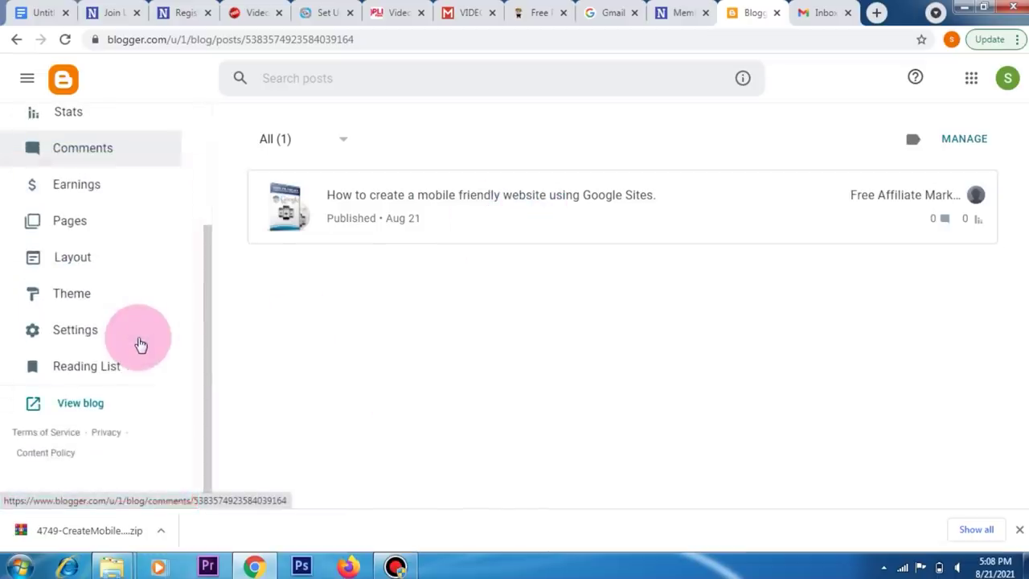
{"action": "left_click", "coordinate": [88, 407]}
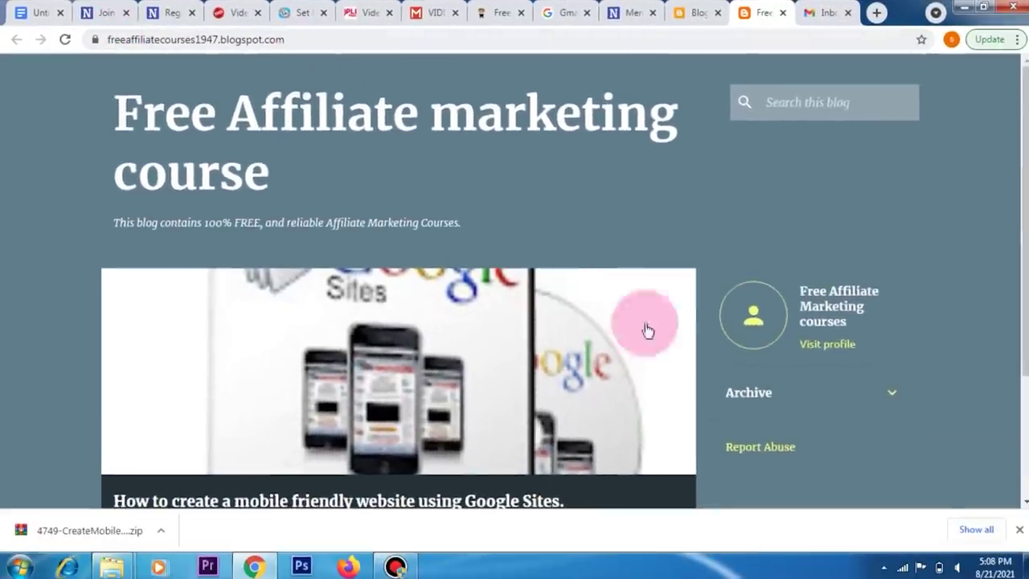
{"action": "scroll", "coordinate": [648, 330], "scroll_direction": "down", "scroll_amount": 2}
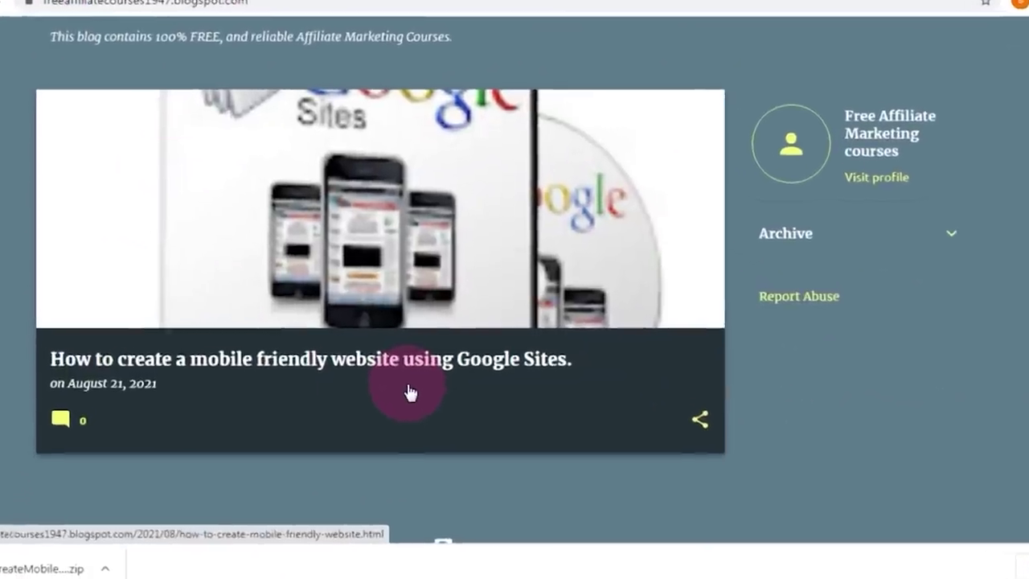
{"action": "scroll", "coordinate": [404, 395], "scroll_direction": "up", "scroll_amount": 2}
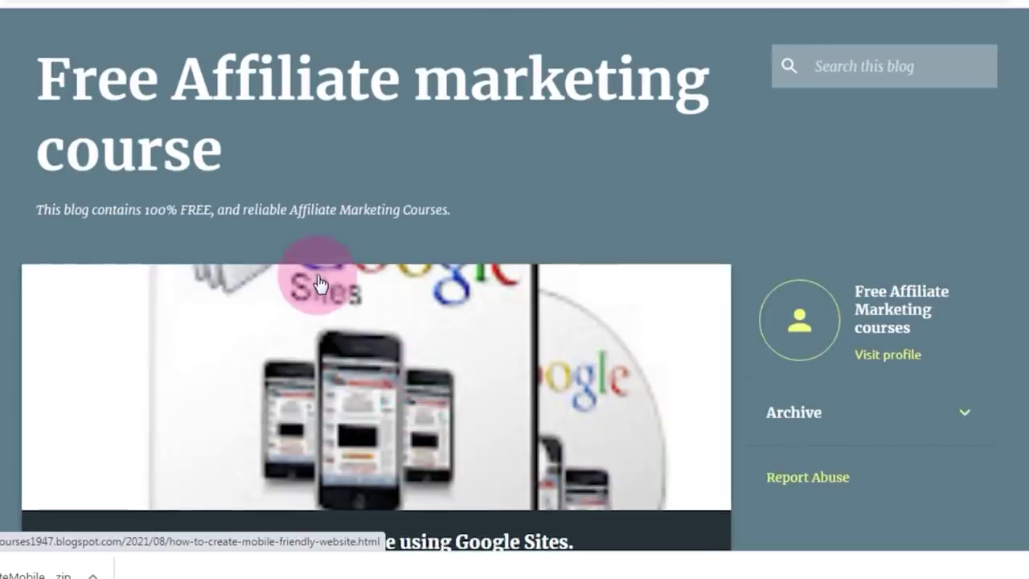
{"action": "scroll", "coordinate": [534, 419], "scroll_direction": "down", "scroll_amount": 2}
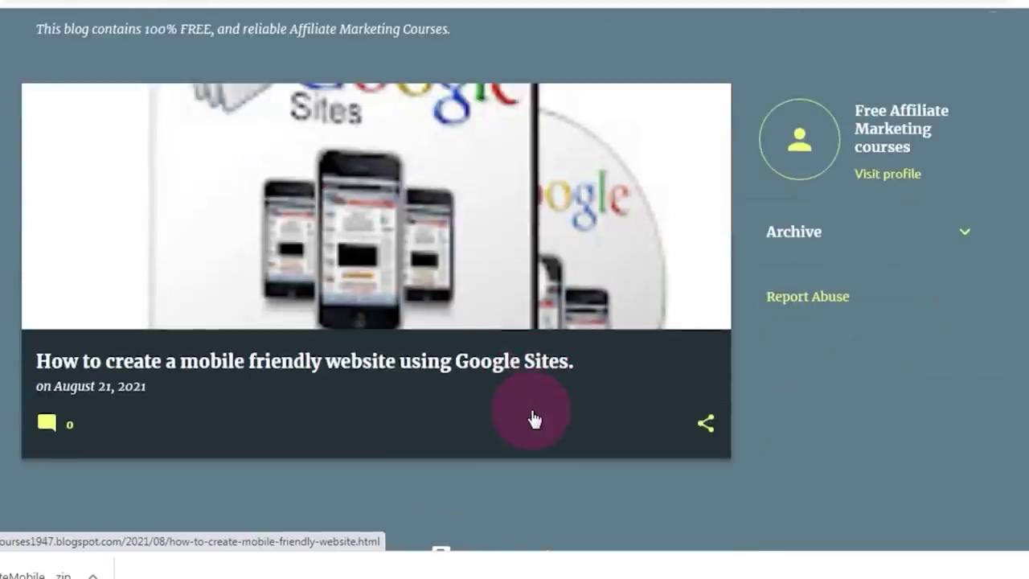
Show the sharing options of the Google Sites post on the home page and get its link
{"action": "left_click", "coordinate": [64, 363]}
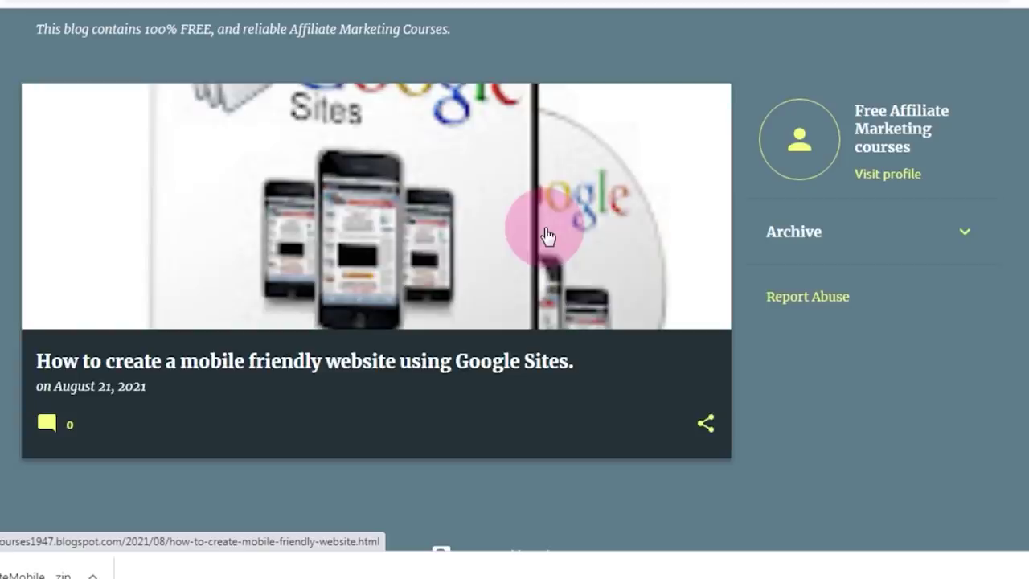
{"action": "left_click", "coordinate": [705, 423]}
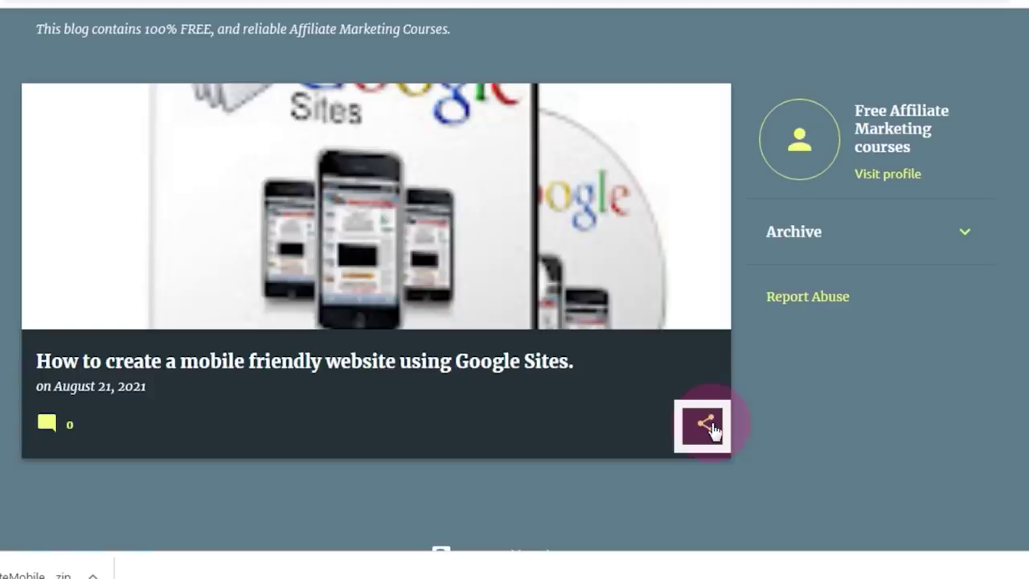
{"action": "left_click", "coordinate": [710, 425]}
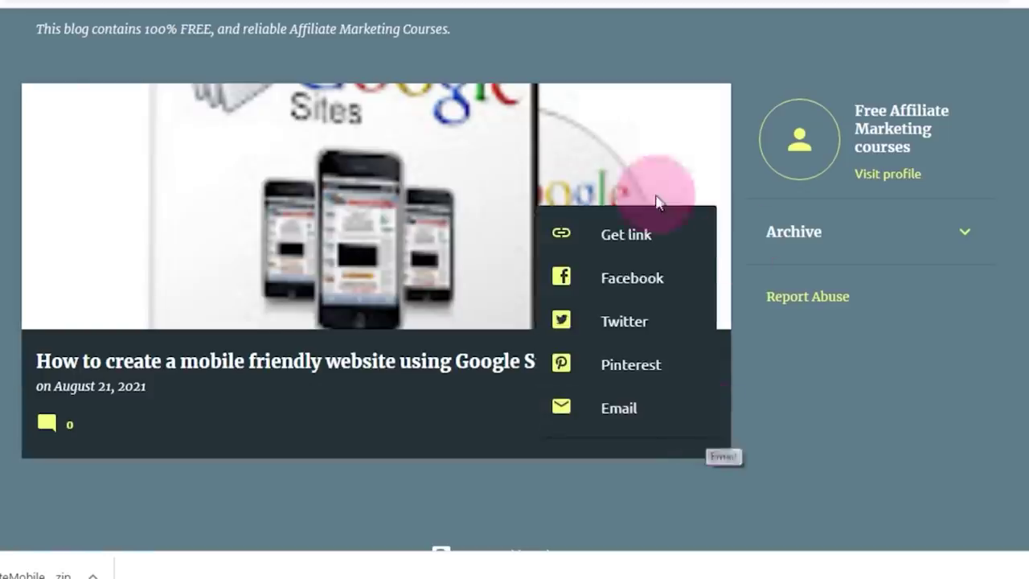
{"action": "left_click", "coordinate": [635, 236]}
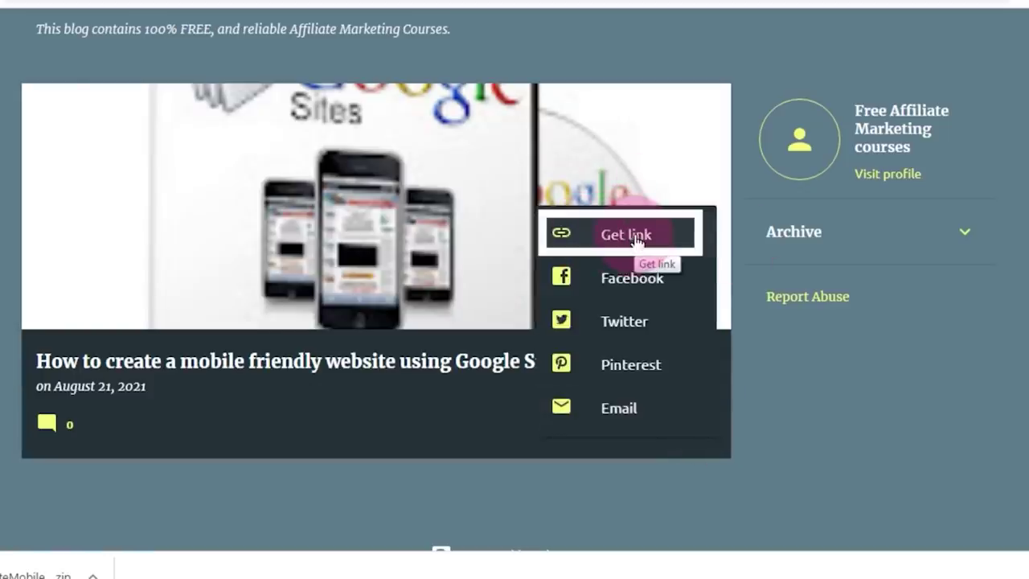